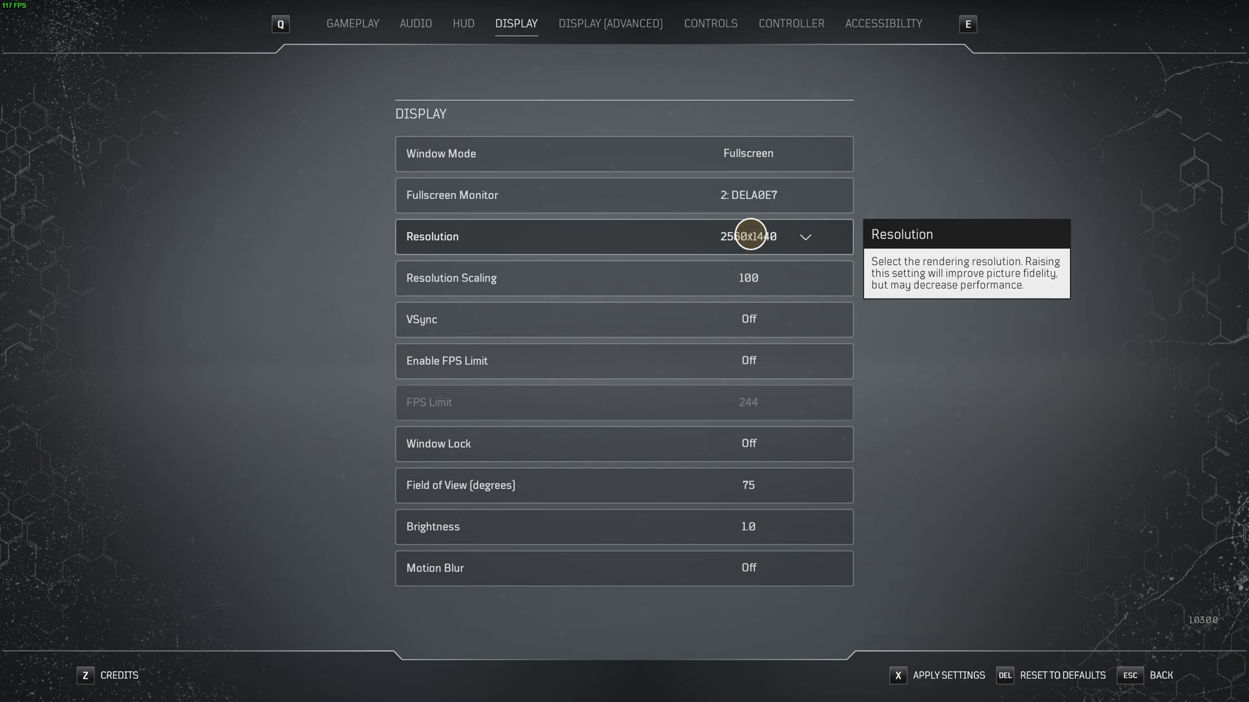
Apply the game's display settings and return to gameplay
{"action": "mouse_move", "coordinate": [746, 328]}
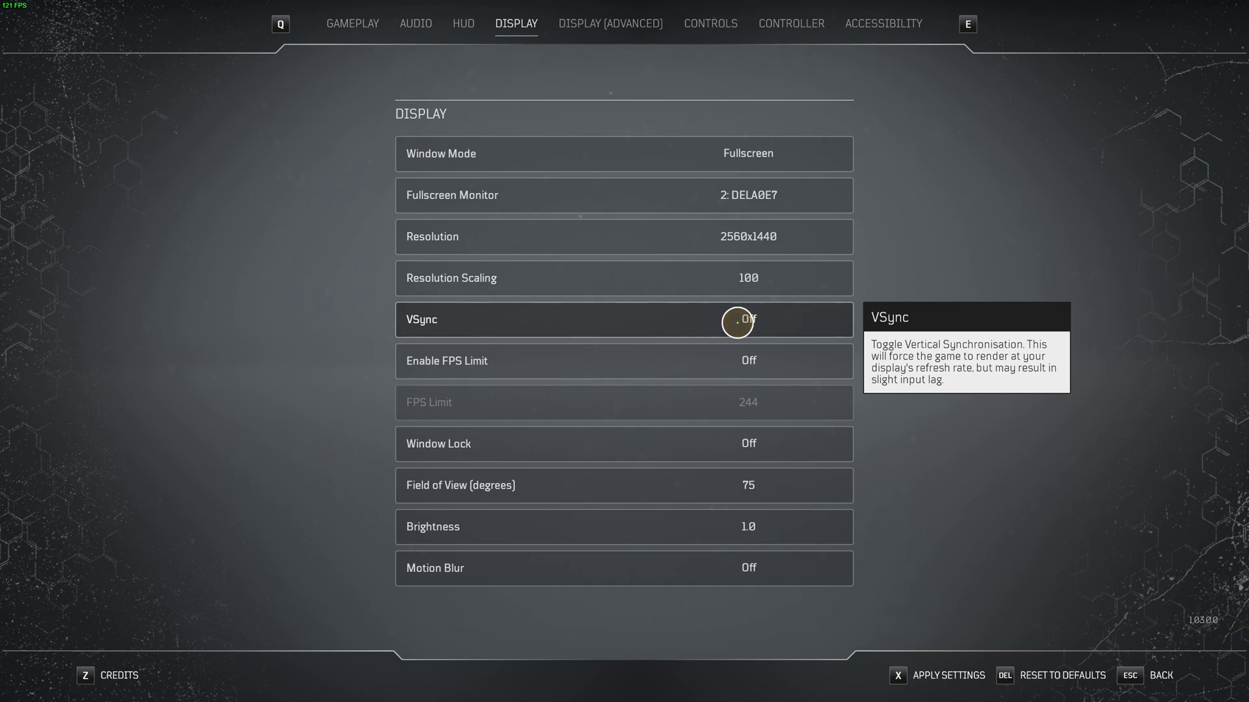
{"action": "left_click", "coordinate": [943, 685]}
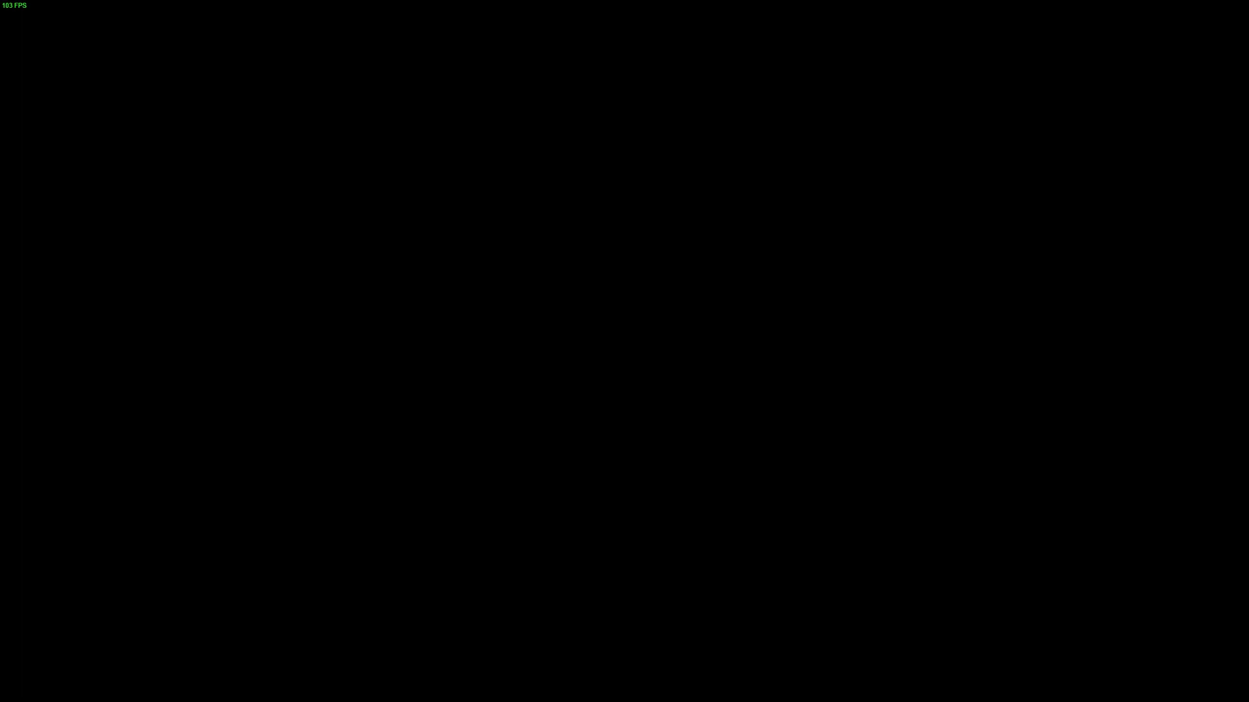
{"action": "key", "text": "Escape"}
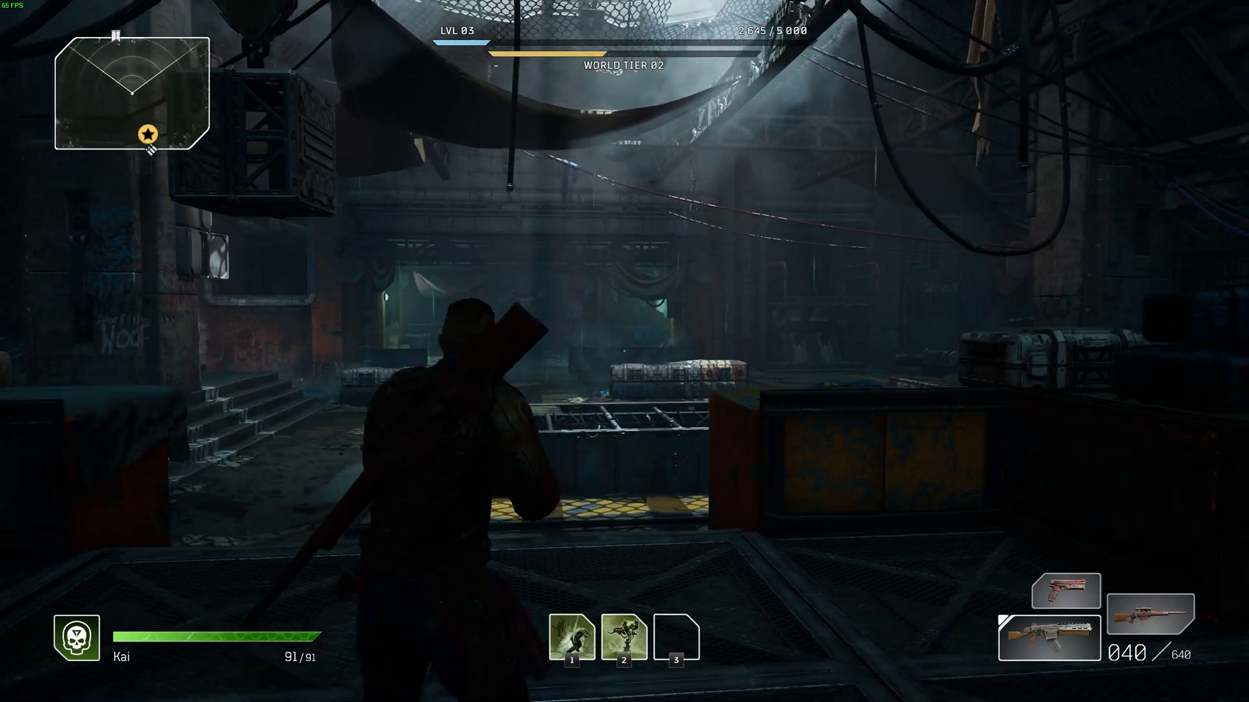
Run the character through the warehouse and examine the frame rate and hardware usage overlay
{"action": "key", "text": "a"}
{"action": "key", "text": "d"}
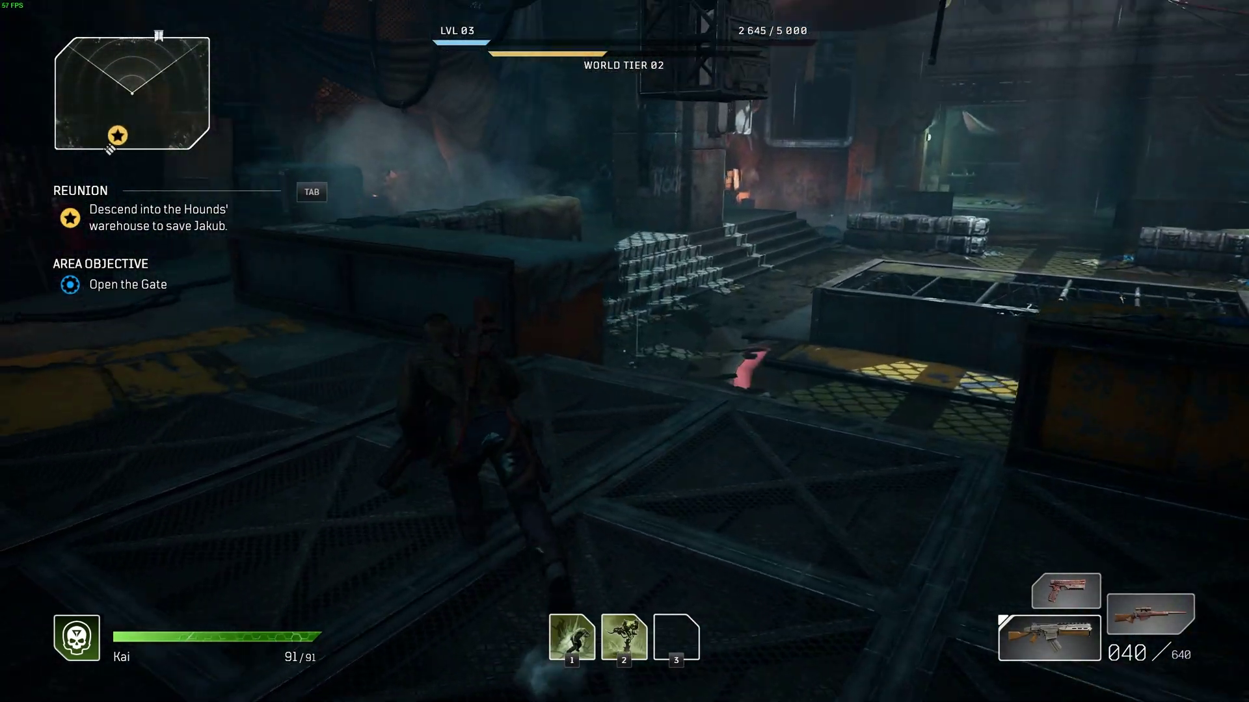
{"action": "key", "text": "a"}
{"action": "key", "text": "d"}
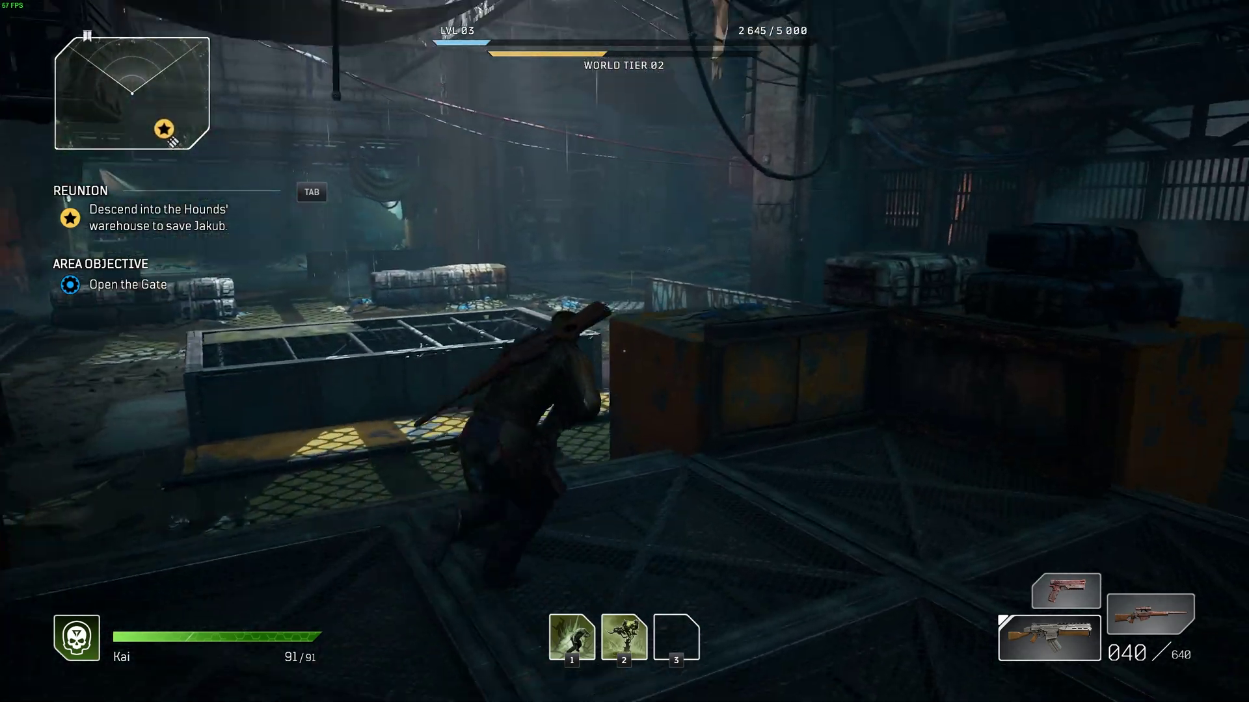
{"action": "key", "text": "a"}
{"action": "key", "text": "s"}
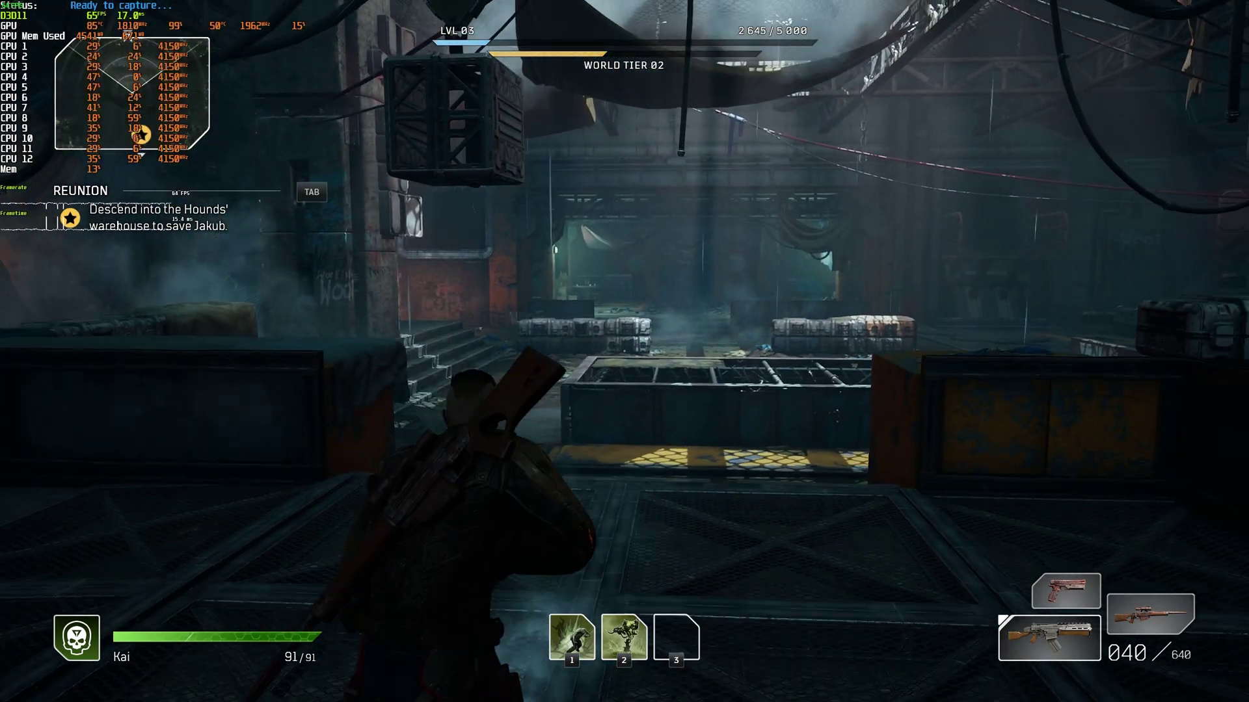
{"action": "key", "text": "d"}
{"action": "key", "text": "a"}
{"action": "key", "text": "w"}
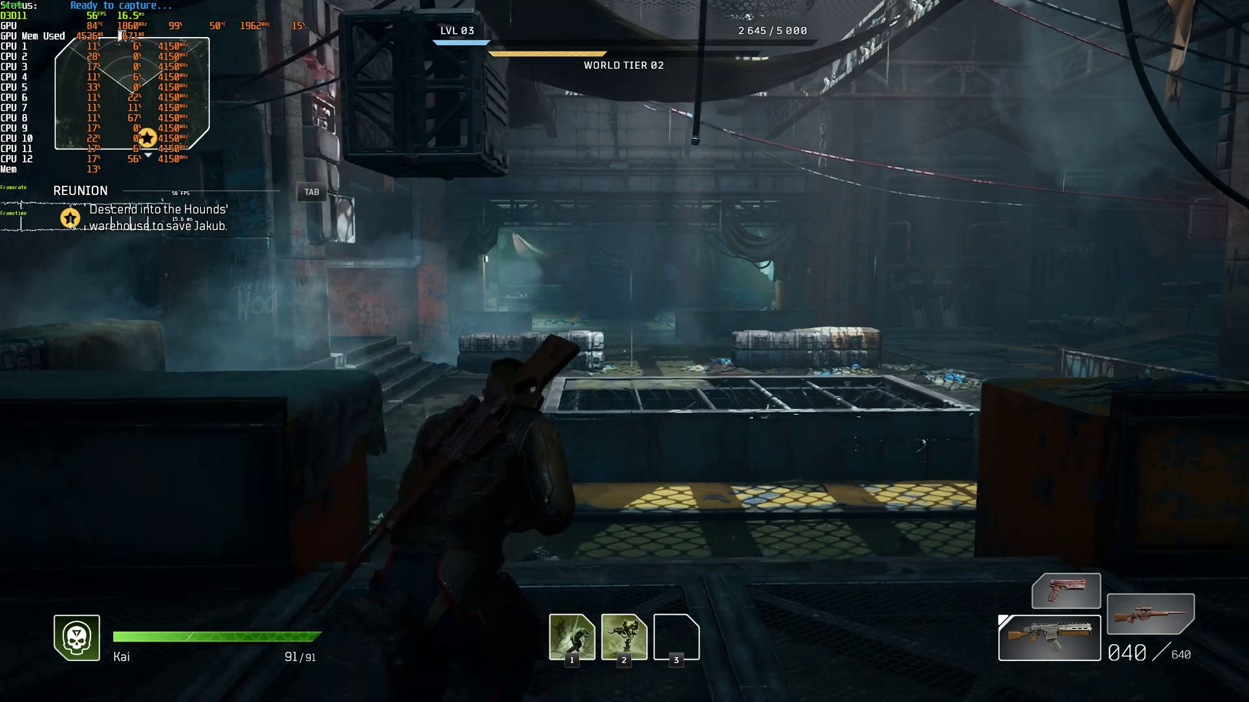
{"action": "key", "text": "w"}
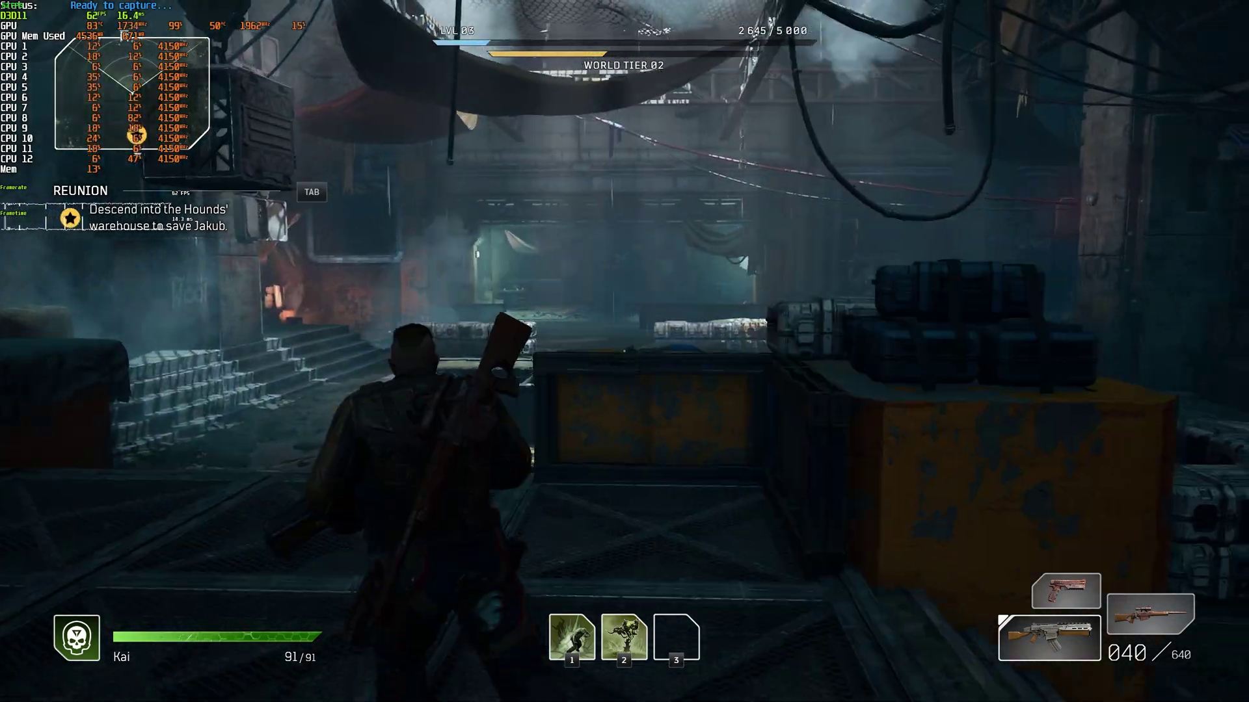
{"action": "key", "text": "w"}
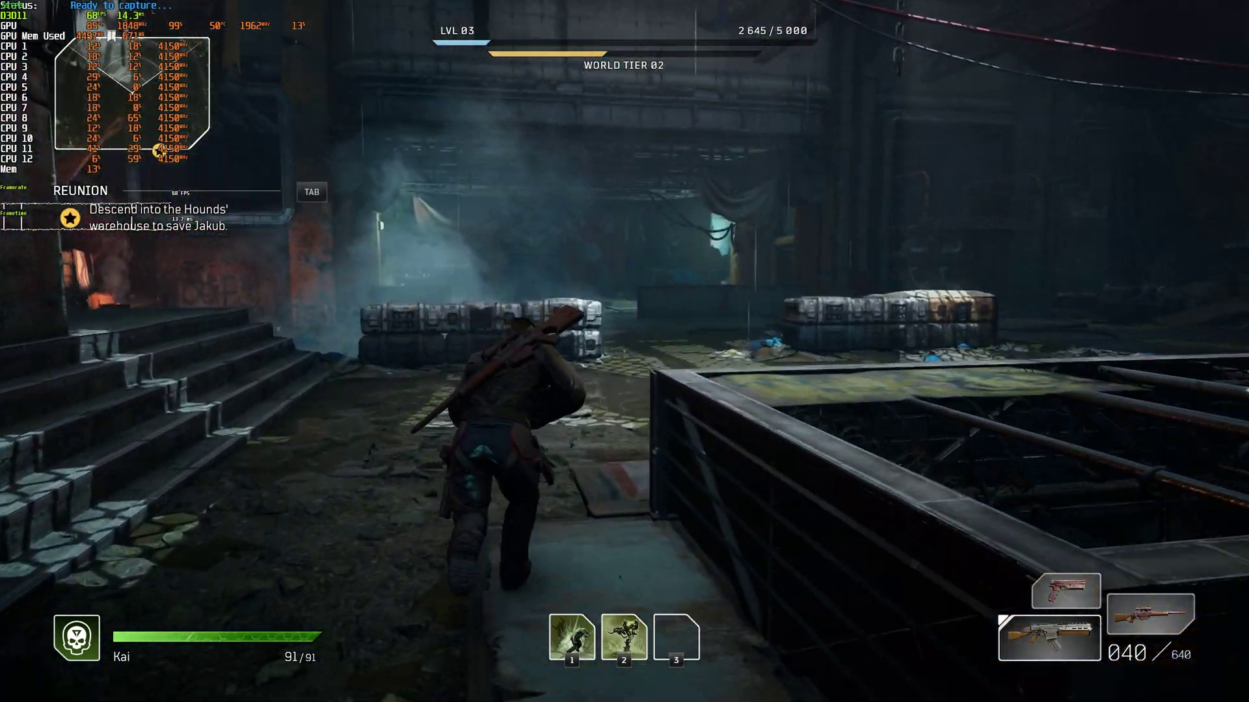
{"action": "key", "text": "w"}
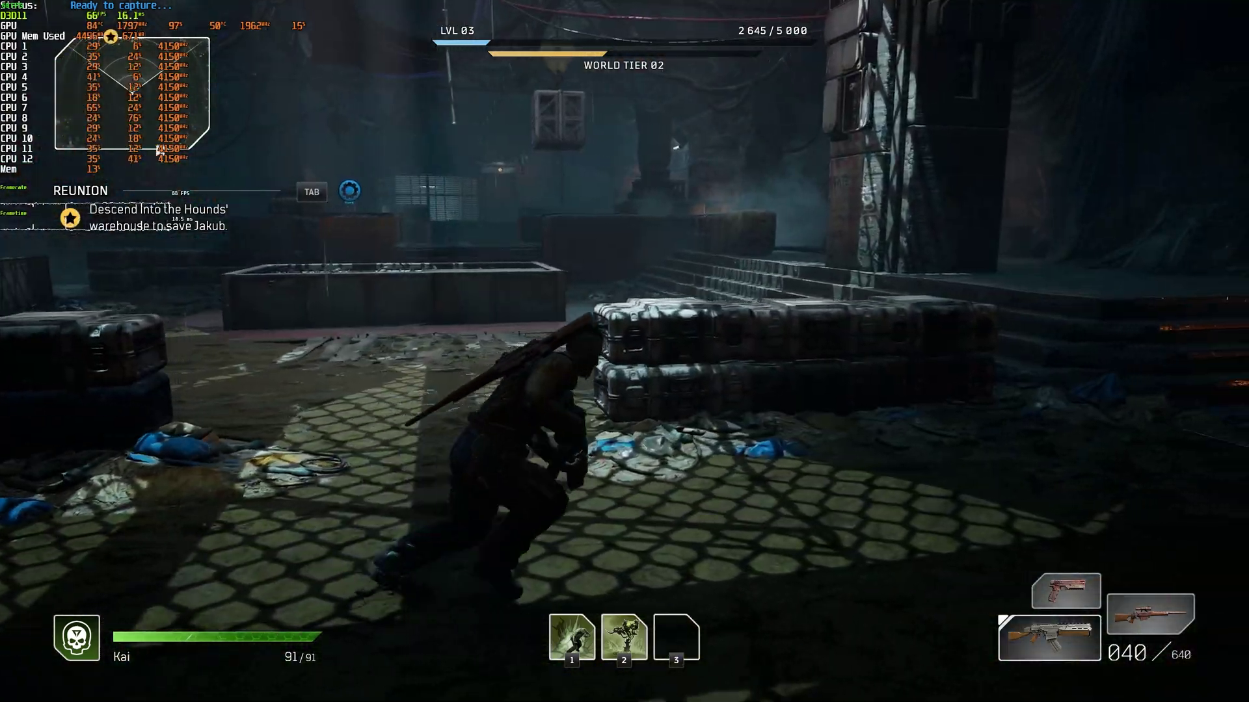
{"action": "key", "text": "w"}
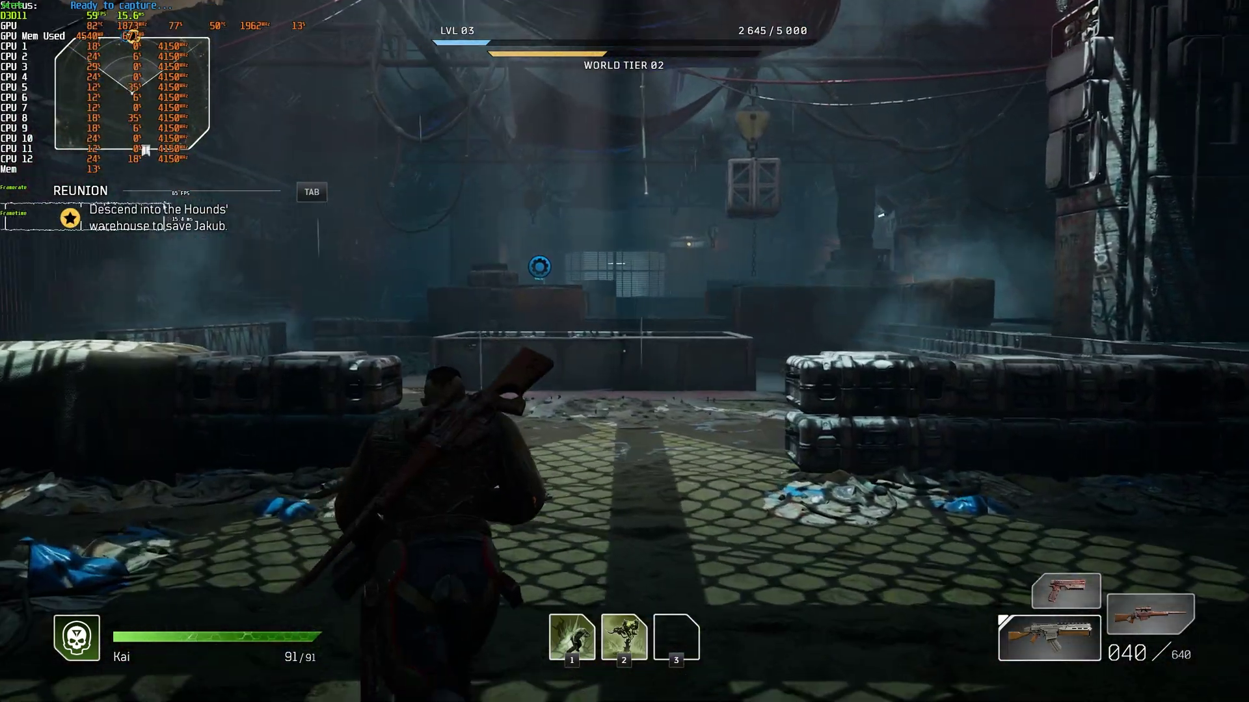
{"action": "key", "text": "Escape"}
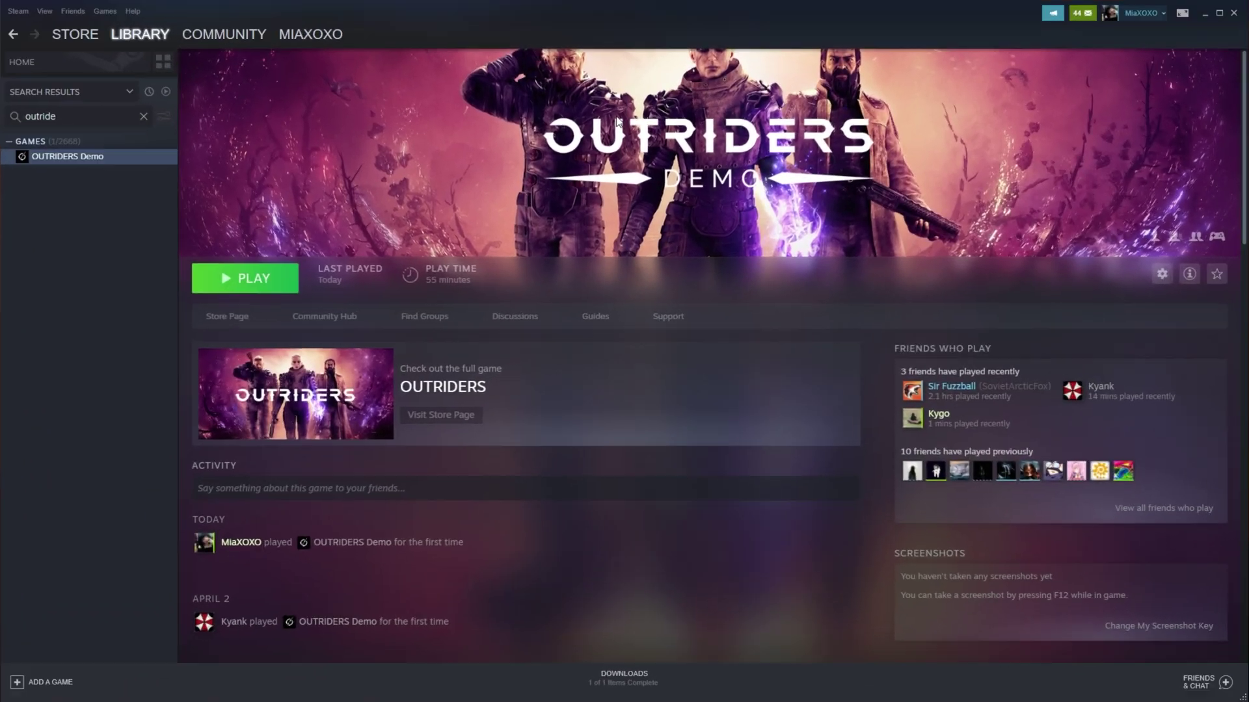
Set the launch options of OUTRIDERS Demo to -dx12 in its Steam properties and close them
{"action": "right_click", "coordinate": [101, 170]}
{"action": "left_click", "coordinate": [134, 243]}
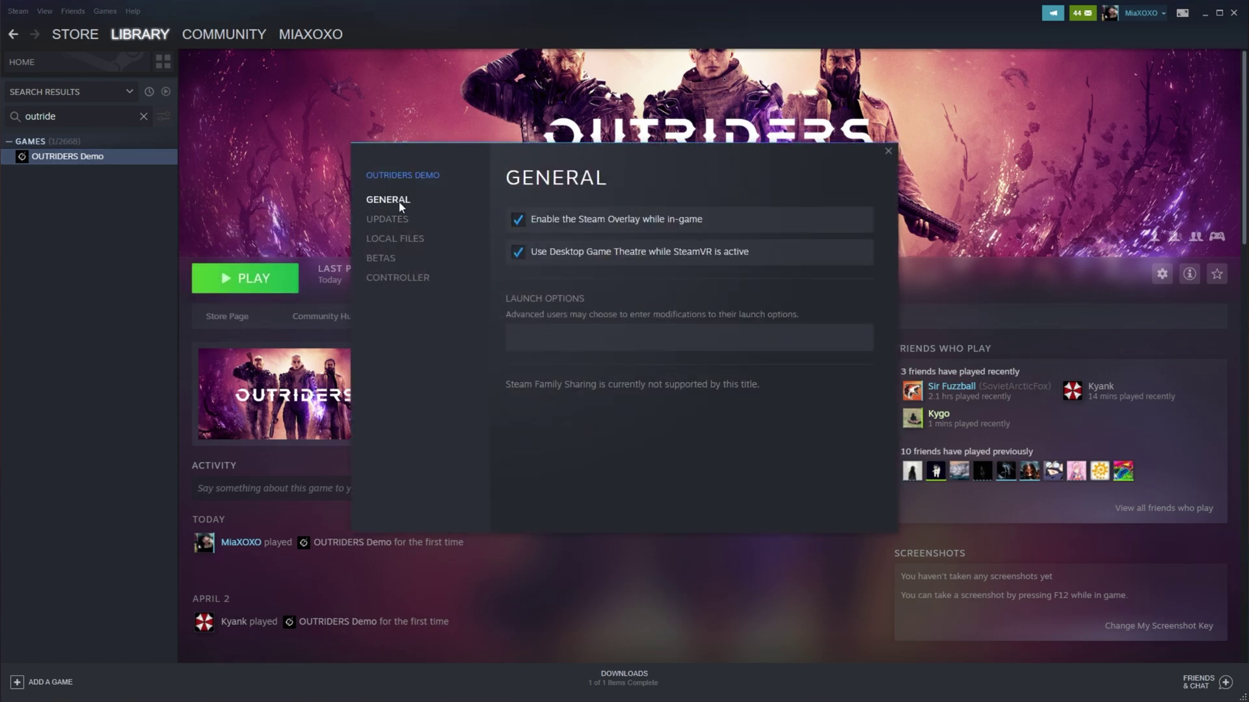
{"action": "left_click", "coordinate": [553, 339]}
{"action": "type", "text": "-dx12"}
{"action": "left_click", "coordinate": [889, 151]}
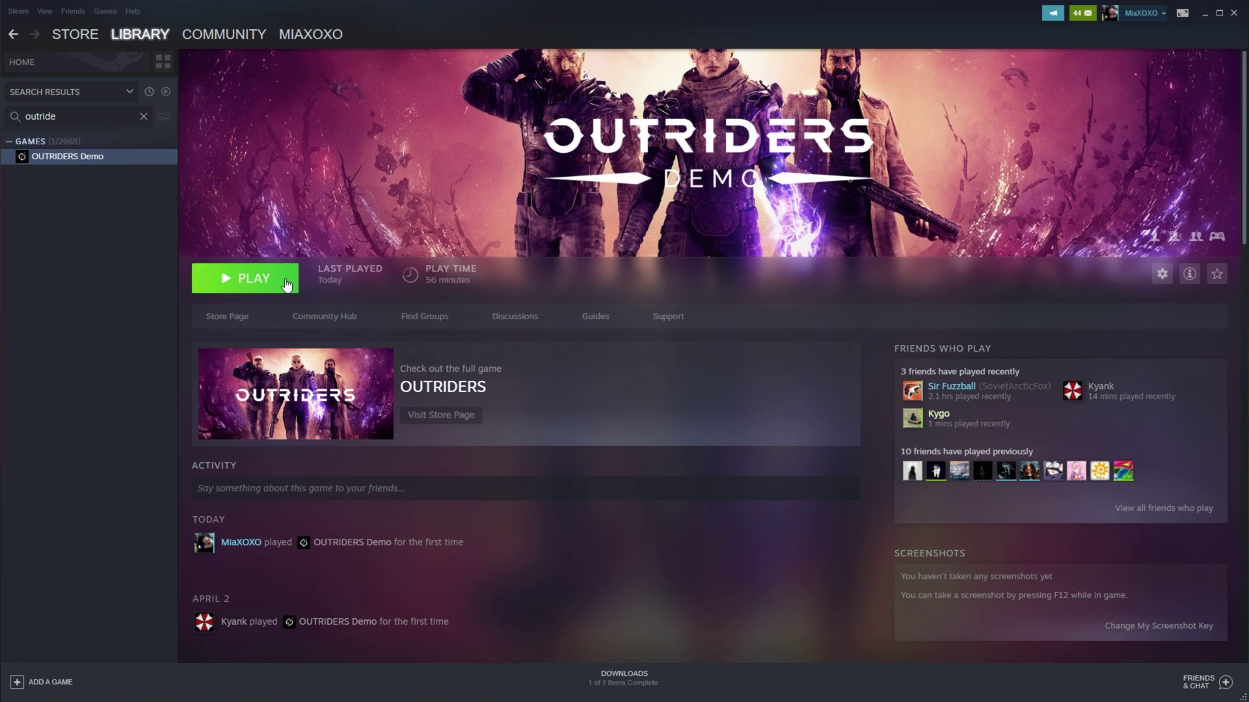
Open the local installation folder of OUTRIDERS Demo from the Steam library
{"action": "scroll", "coordinate": [248, 290], "scroll_direction": "down", "scroll_amount": 1}
{"action": "scroll", "coordinate": [249, 290], "scroll_direction": "up", "scroll_amount": 1}
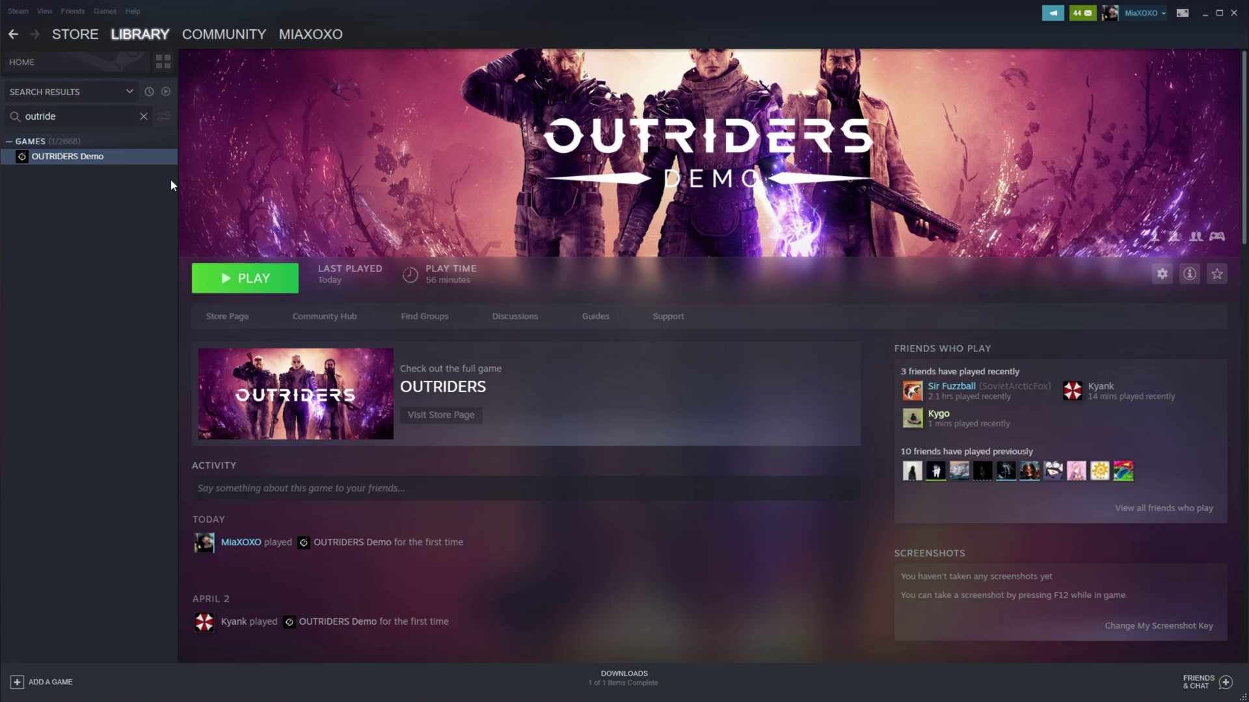
{"action": "right_click", "coordinate": [103, 159]}
{"action": "mouse_move", "coordinate": [155, 221]}
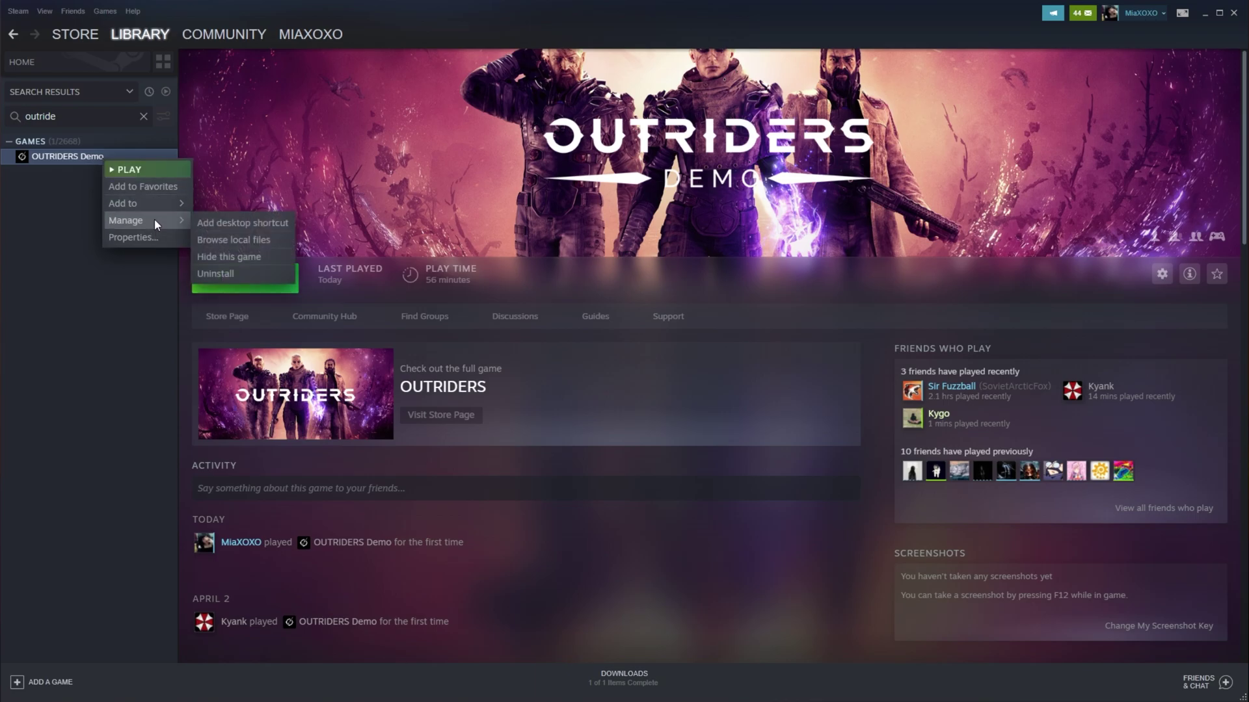
{"action": "left_click", "coordinate": [254, 240]}
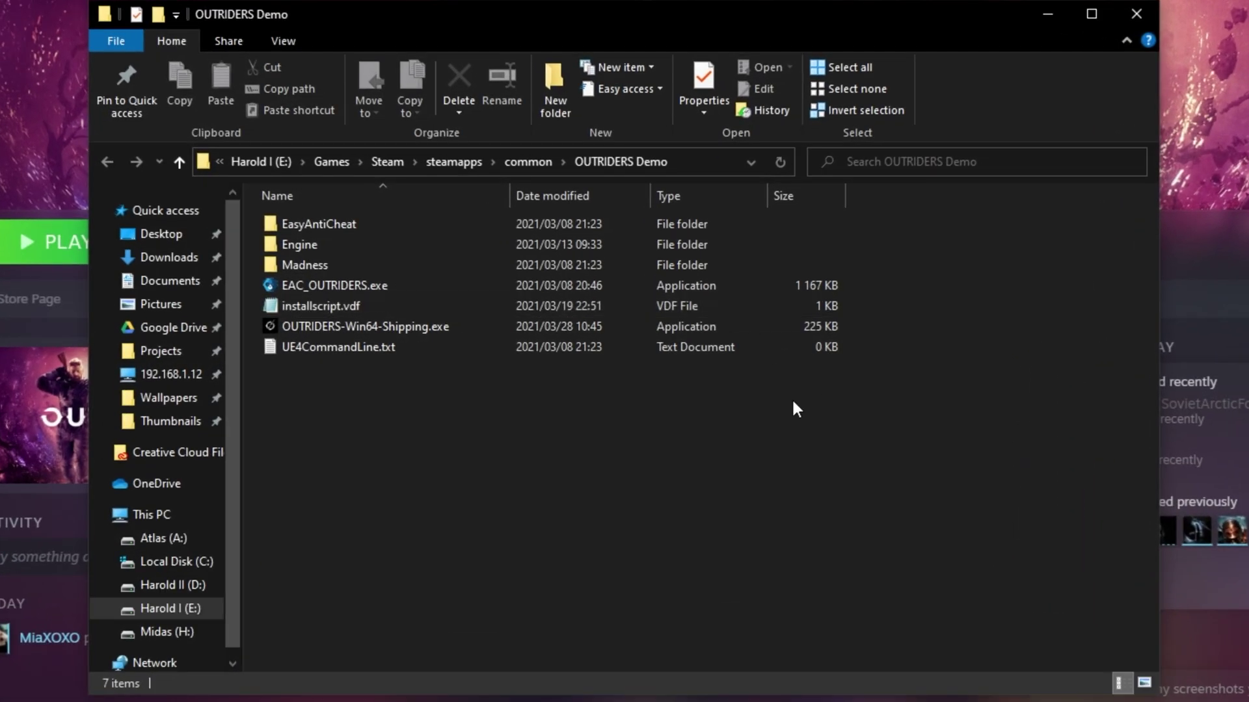
Set OUTRIDERS-Win64-Shipping.exe to run as an administrator with fullscreen optimizations disabled, and apply these compatibility settings
{"action": "right_click", "coordinate": [475, 325]}
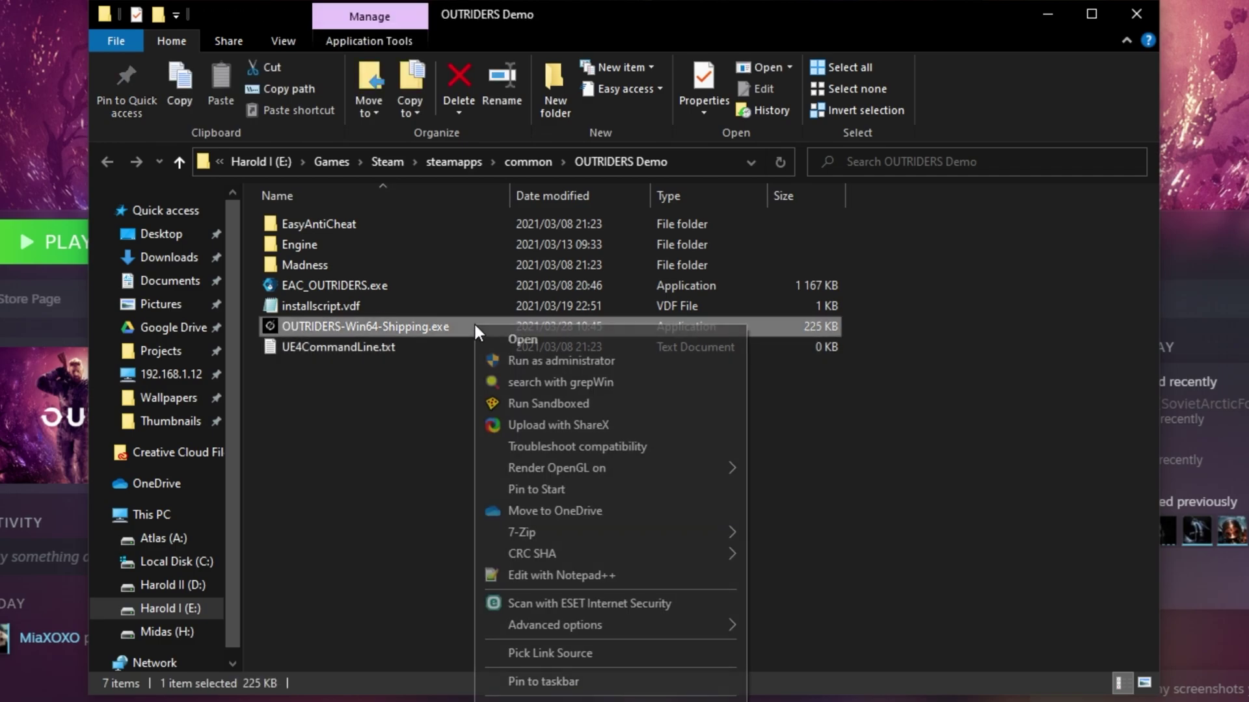
{"action": "left_click", "coordinate": [543, 699]}
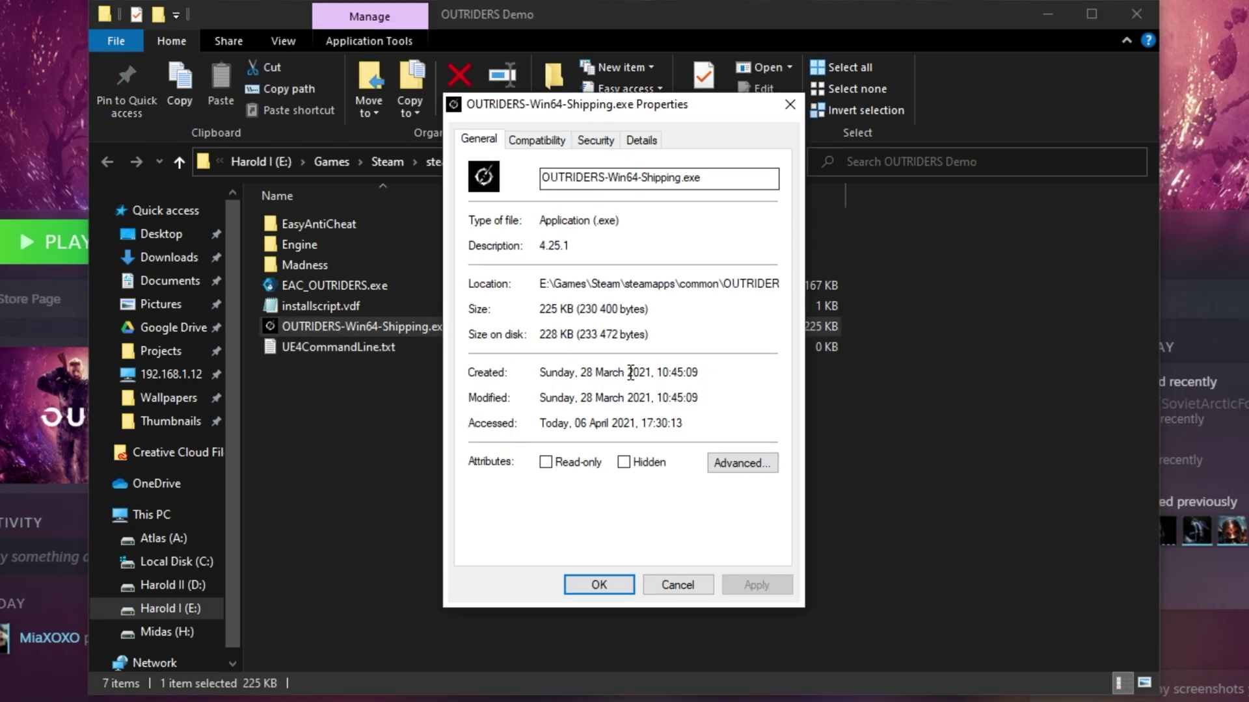
{"action": "left_click", "coordinate": [534, 140]}
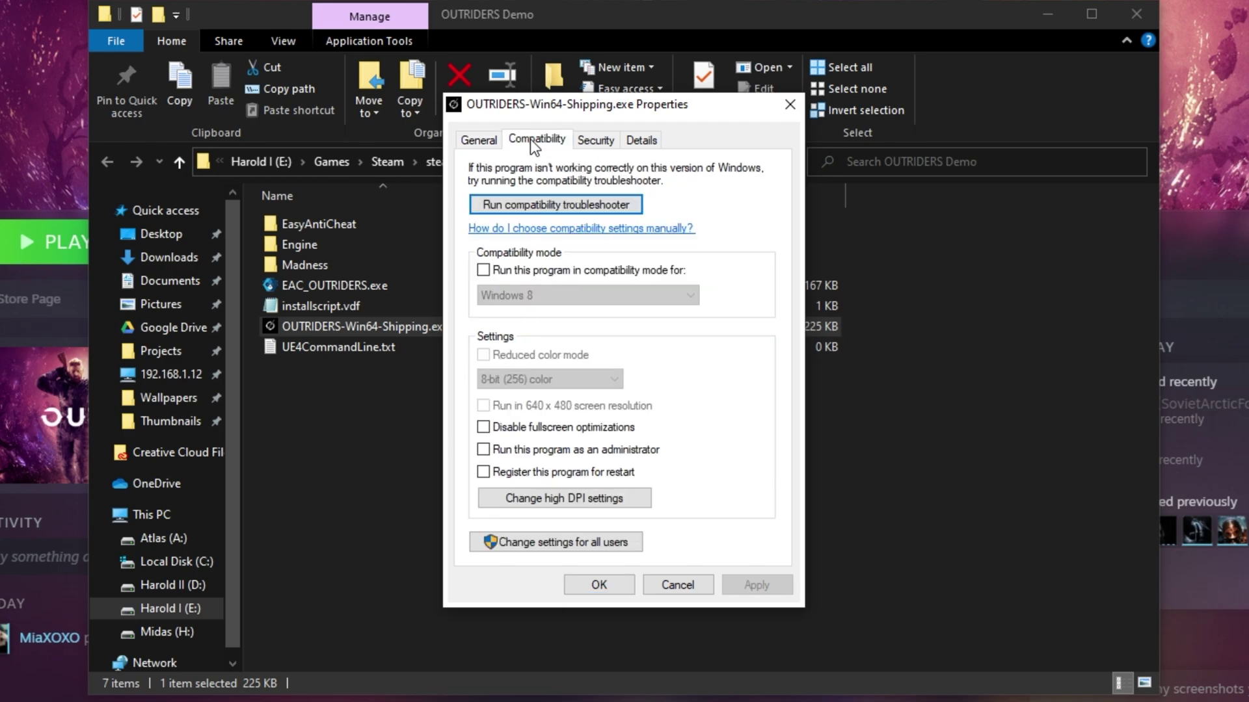
{"action": "left_click", "coordinate": [554, 450]}
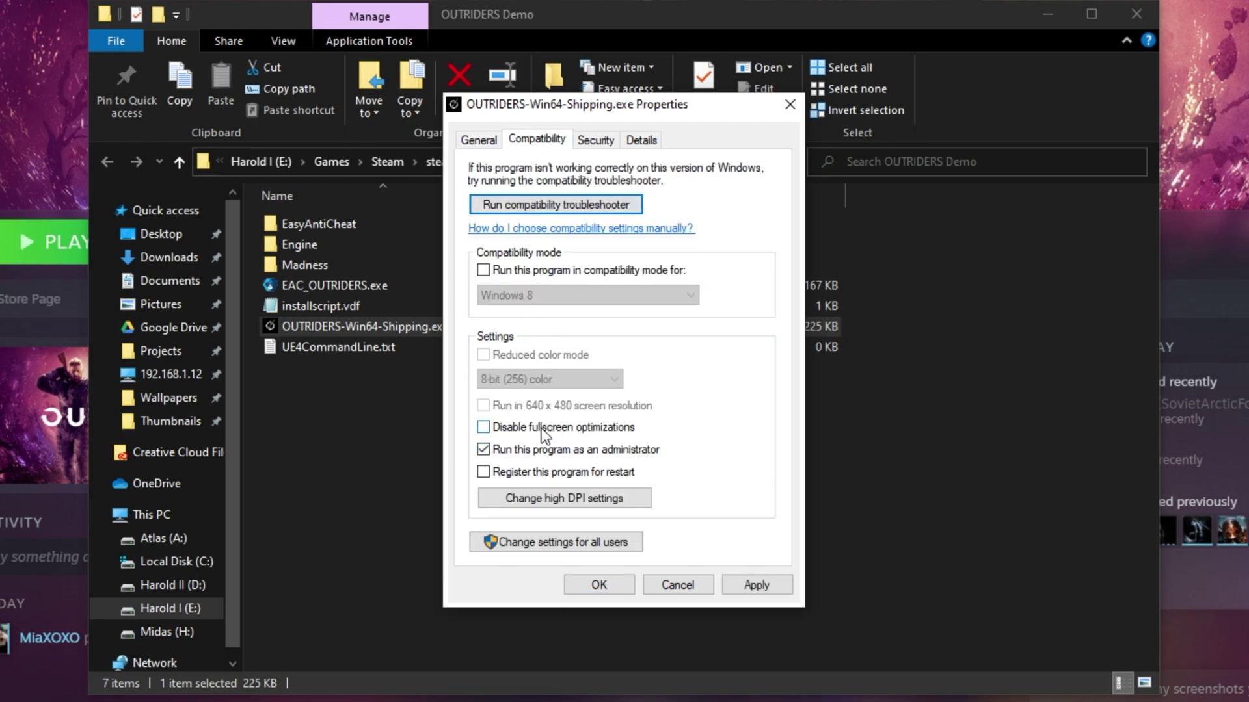
{"action": "left_click", "coordinate": [537, 434]}
{"action": "left_click", "coordinate": [728, 585]}
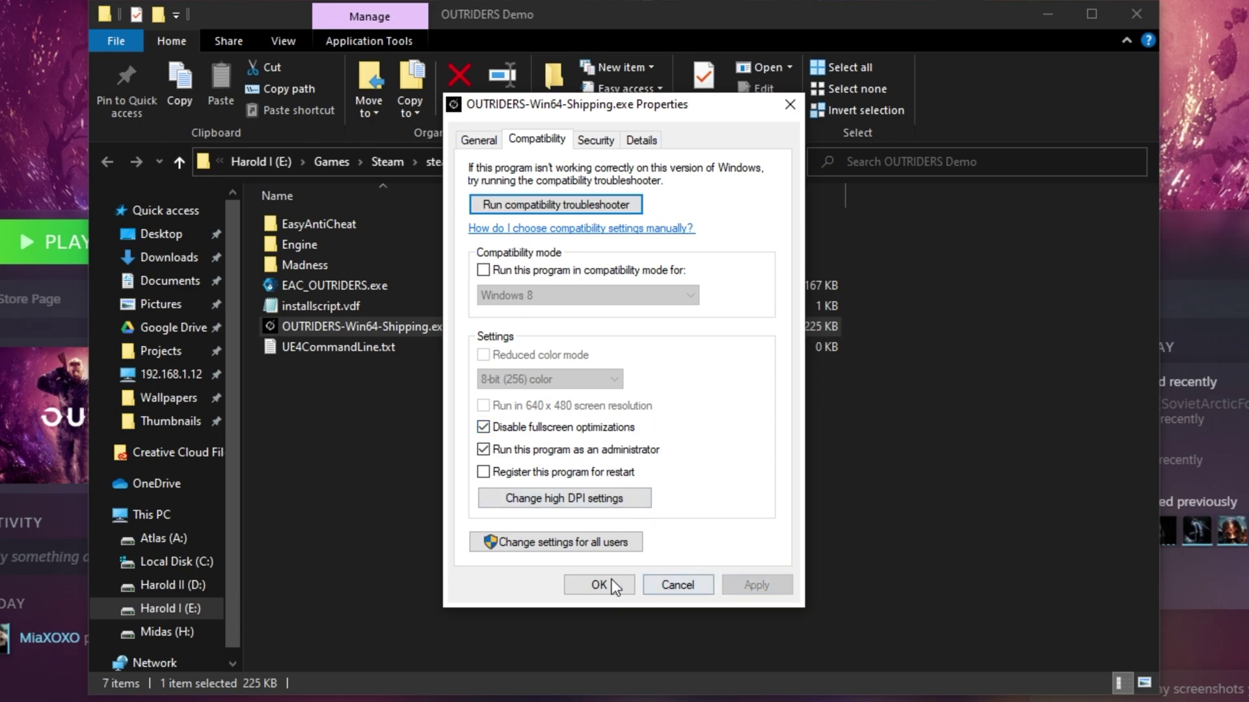
{"action": "left_click", "coordinate": [605, 583]}
{"action": "left_click", "coordinate": [828, 473]}
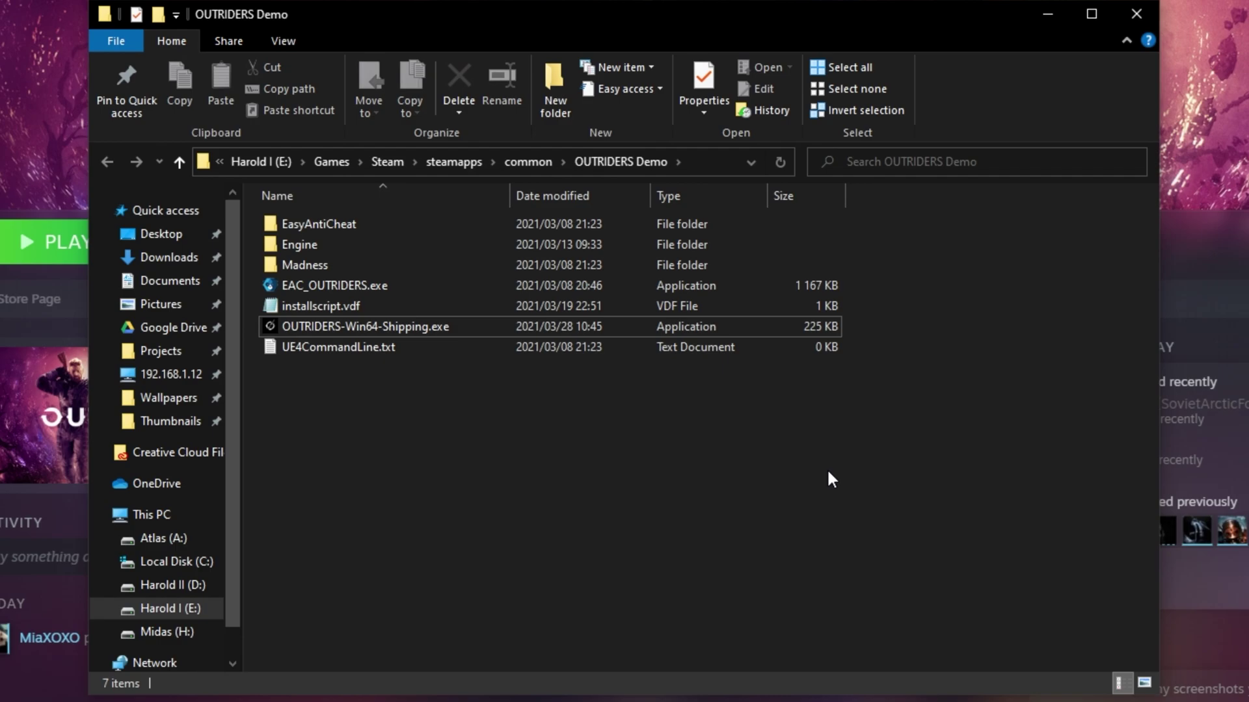
Search Windows for "gpu" and open the Graphics settings
{"action": "key", "text": "super"}
{"action": "type", "text": "gpu"}
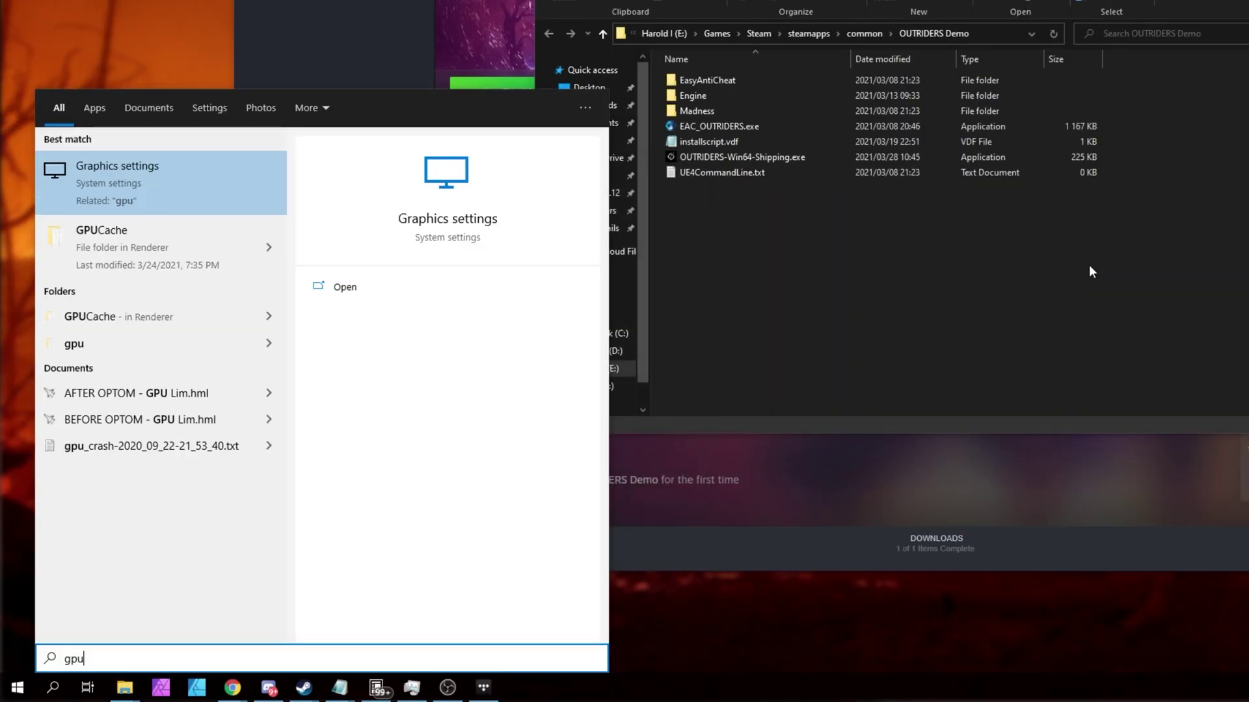
{"action": "key", "text": "Return"}
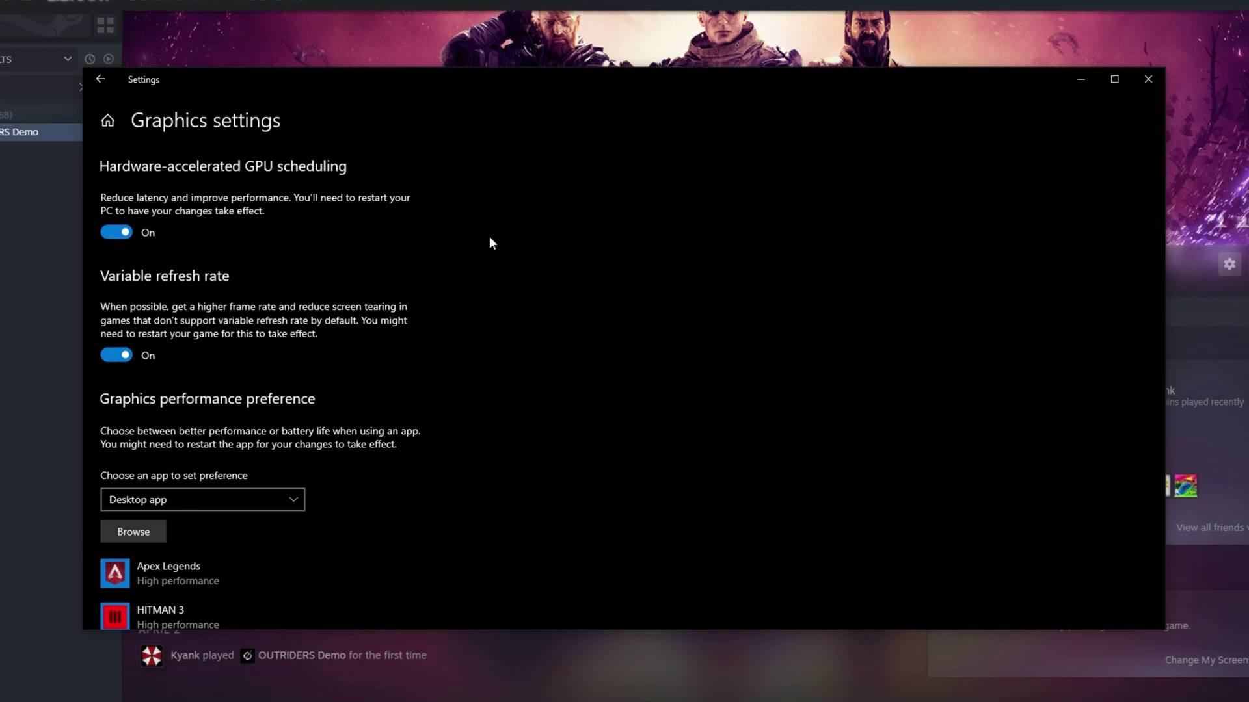
Browse for a desktop app to set a graphics preference, using the path E:\Games\Steam\steamapps\common\OUTRIDERS Demo copied from File Explorer
{"action": "scroll", "coordinate": [490, 242], "scroll_direction": "down", "scroll_amount": 2}
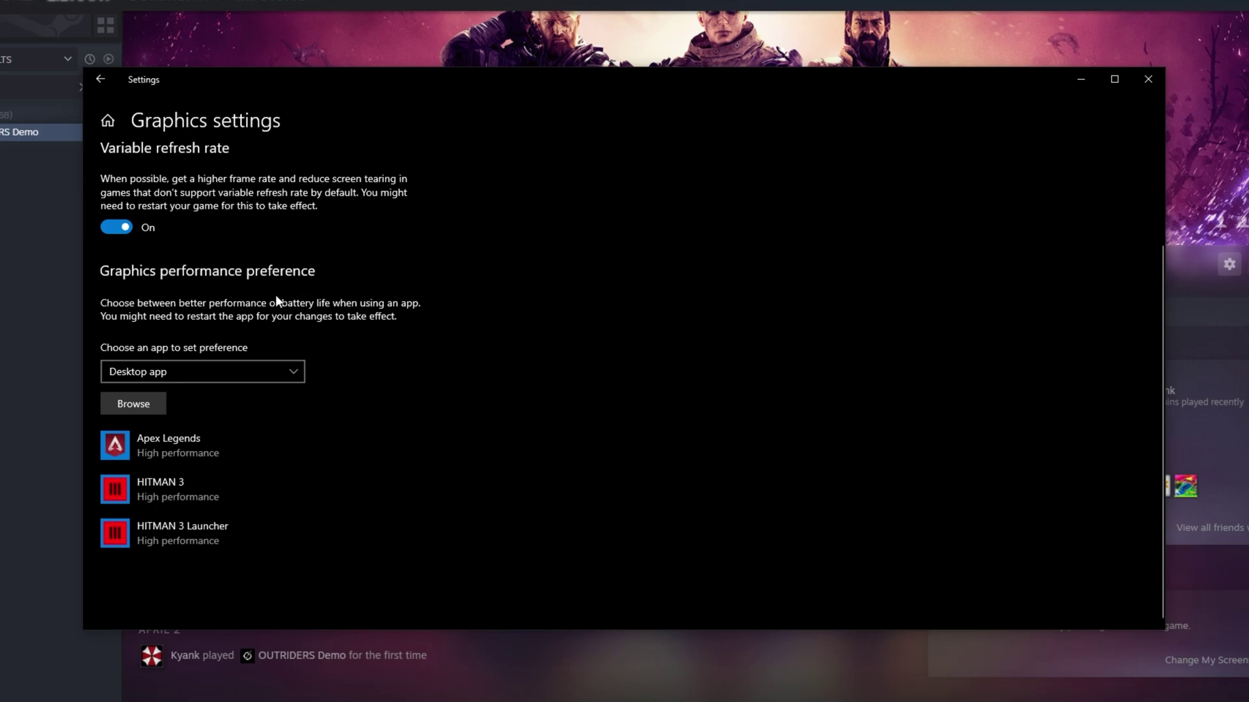
{"action": "left_click", "coordinate": [201, 373]}
{"action": "left_click", "coordinate": [201, 374]}
{"action": "left_click", "coordinate": [154, 405]}
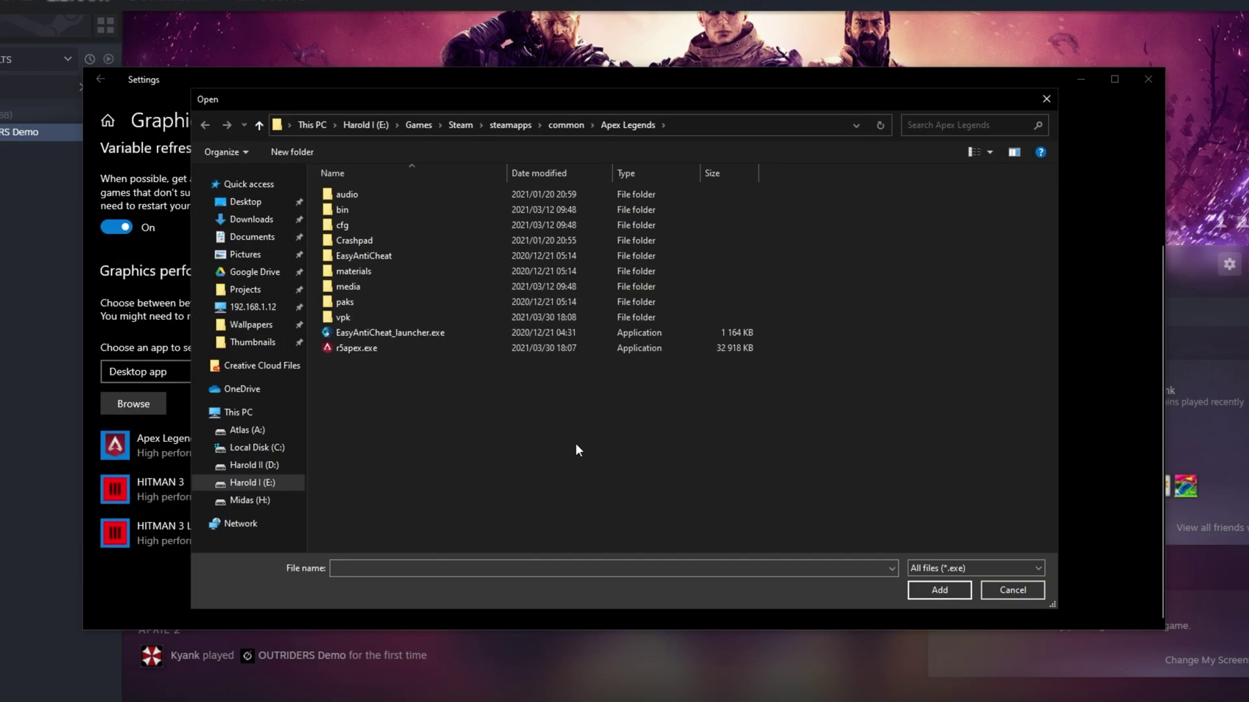
{"action": "key", "text": "Escape"}
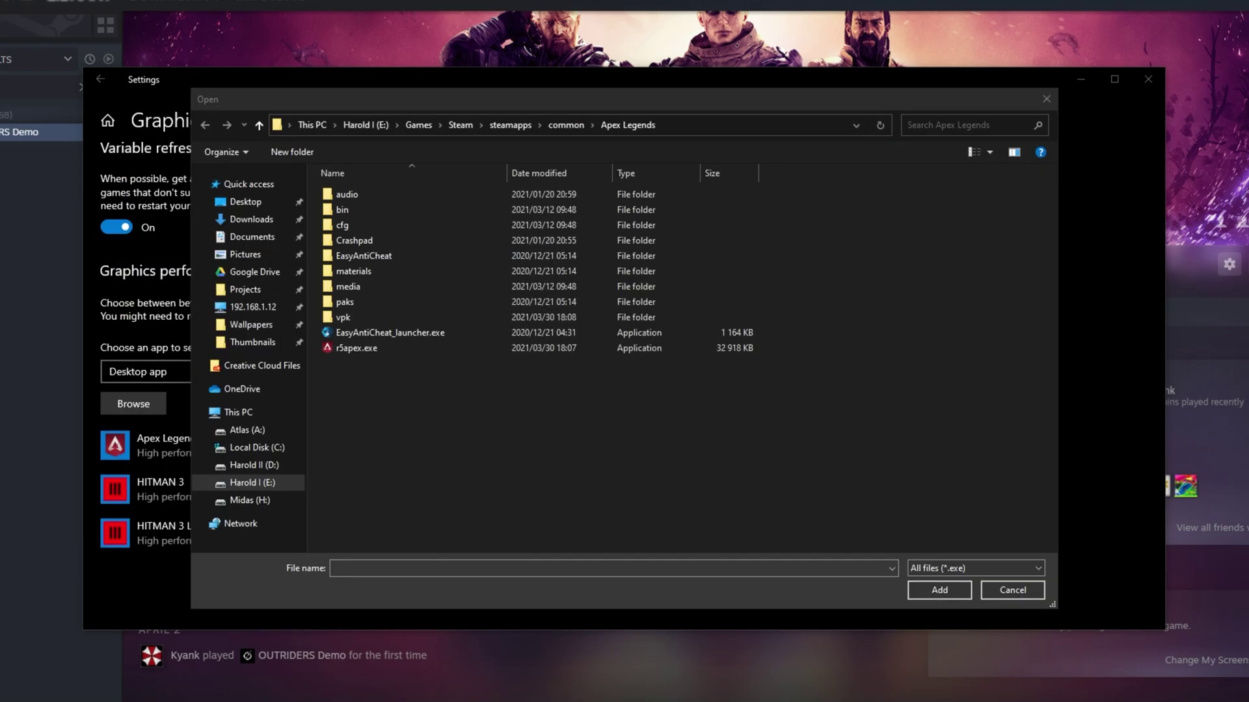
{"action": "key", "text": "alt+Tab"}
{"action": "left_click", "coordinate": [682, 211]}
{"action": "key", "text": "ctrl+c"}
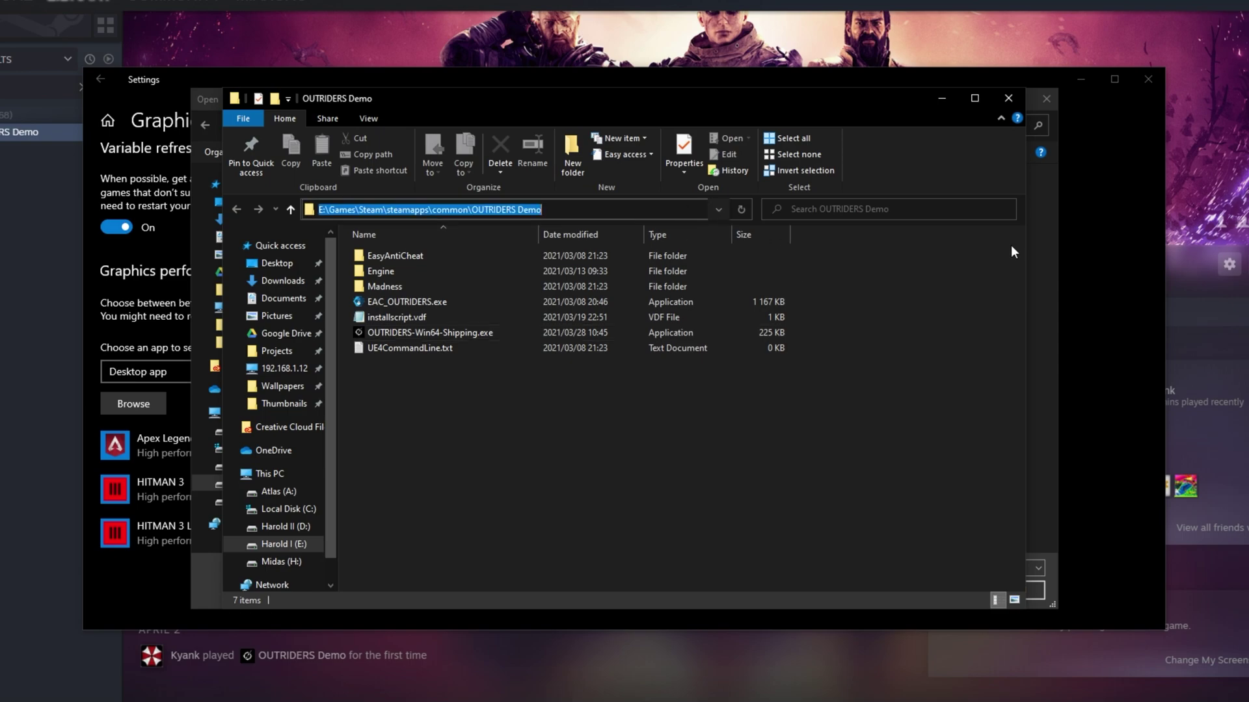
{"action": "left_click", "coordinate": [1044, 252]}
{"action": "left_click", "coordinate": [662, 134]}
{"action": "key", "text": "ctrl+v"}
{"action": "key", "text": "Return"}
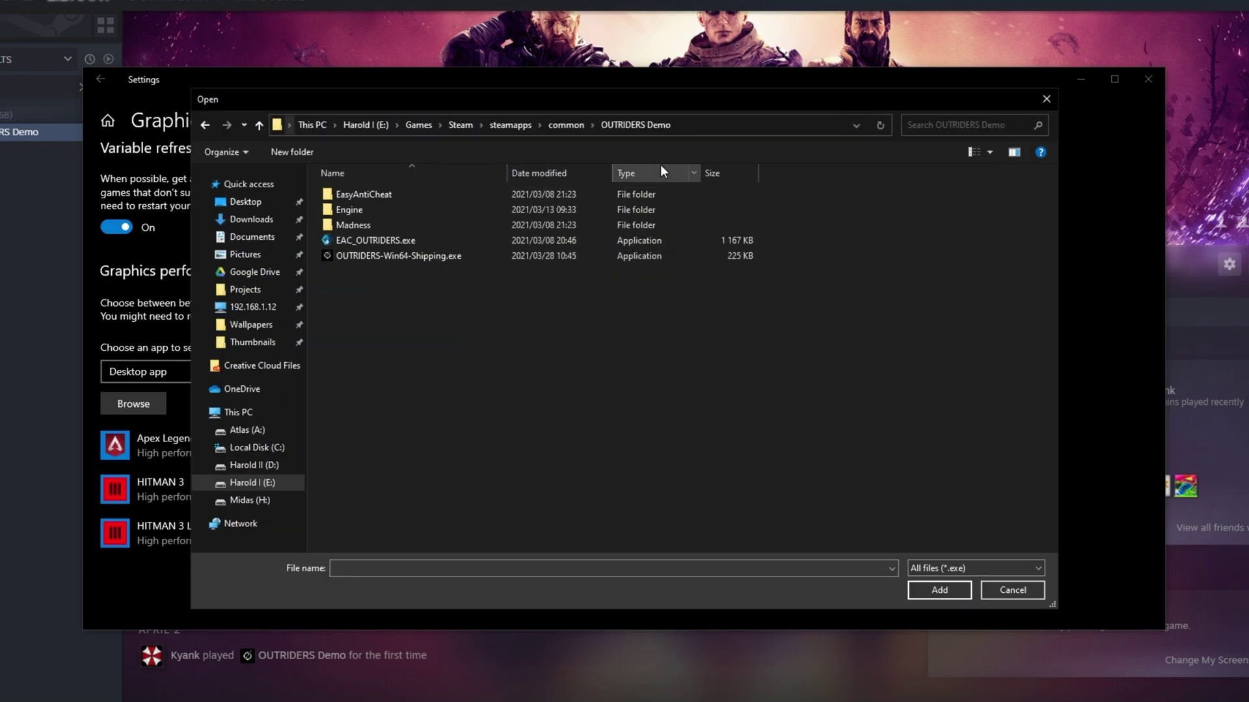
Add OUTRIDERS-Win64-Shipping.exe to the graphics preference apps and save its preference as High performance
{"action": "left_click", "coordinate": [415, 259]}
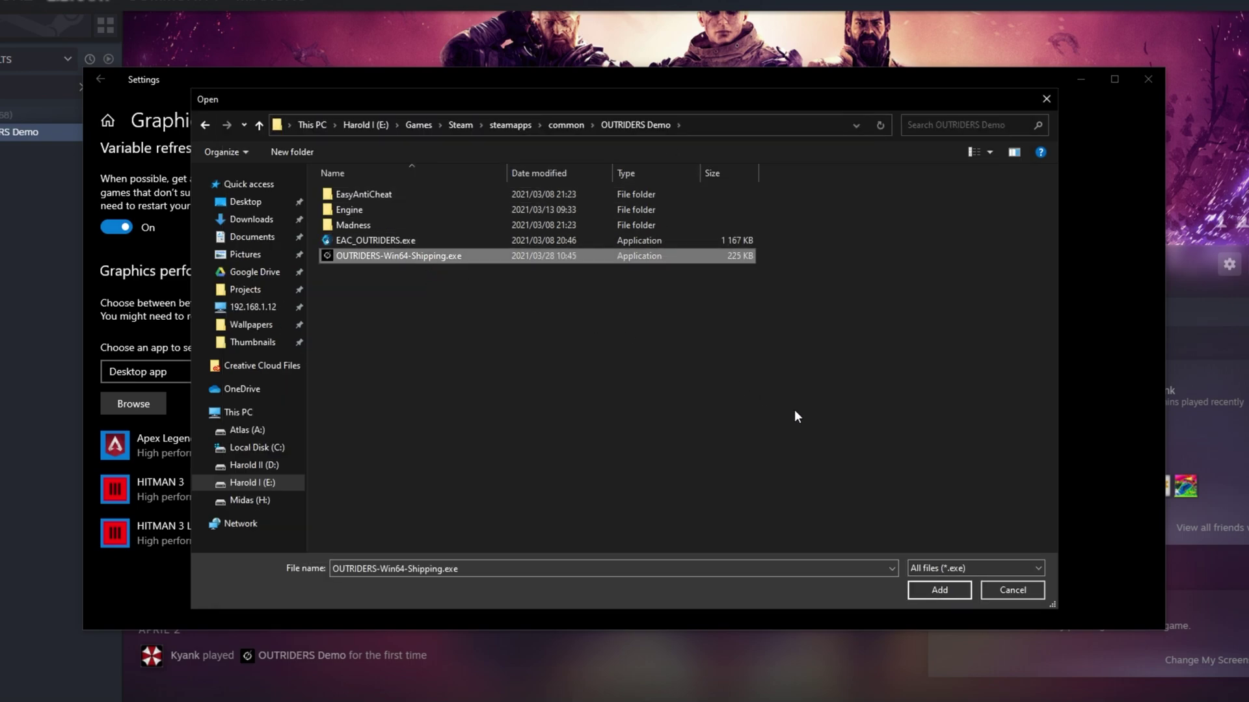
{"action": "left_click", "coordinate": [939, 590]}
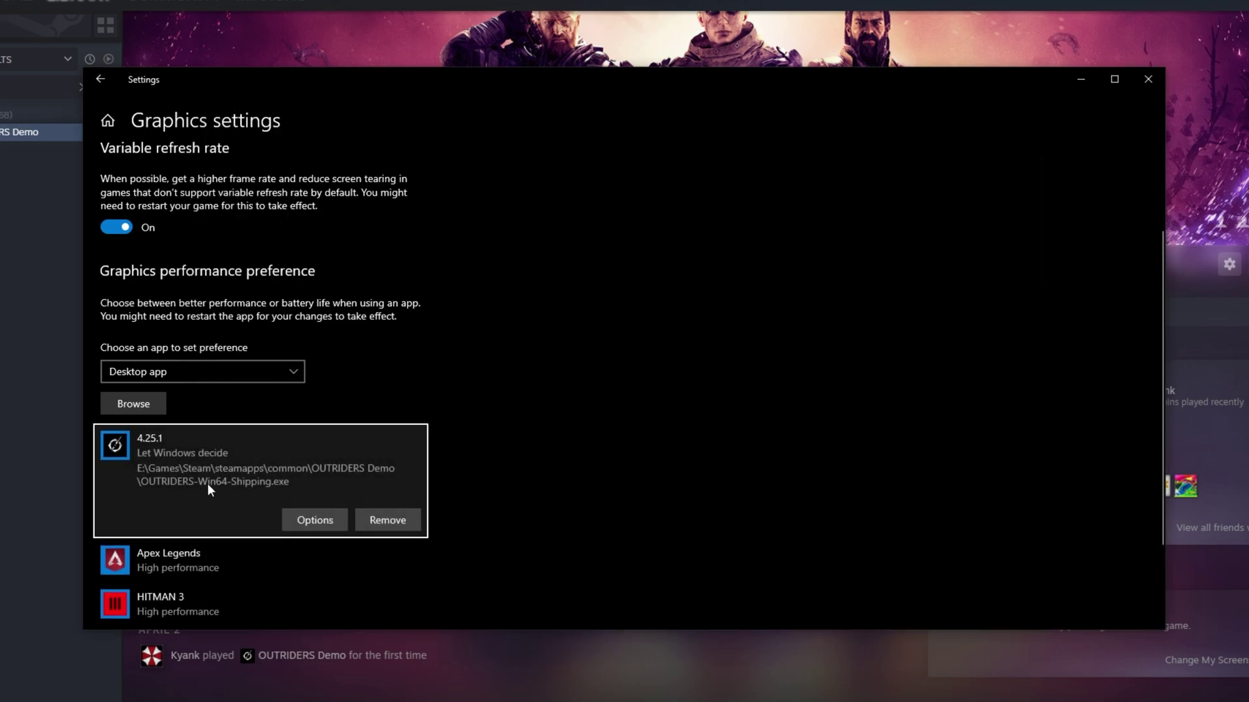
{"action": "left_click", "coordinate": [294, 519]}
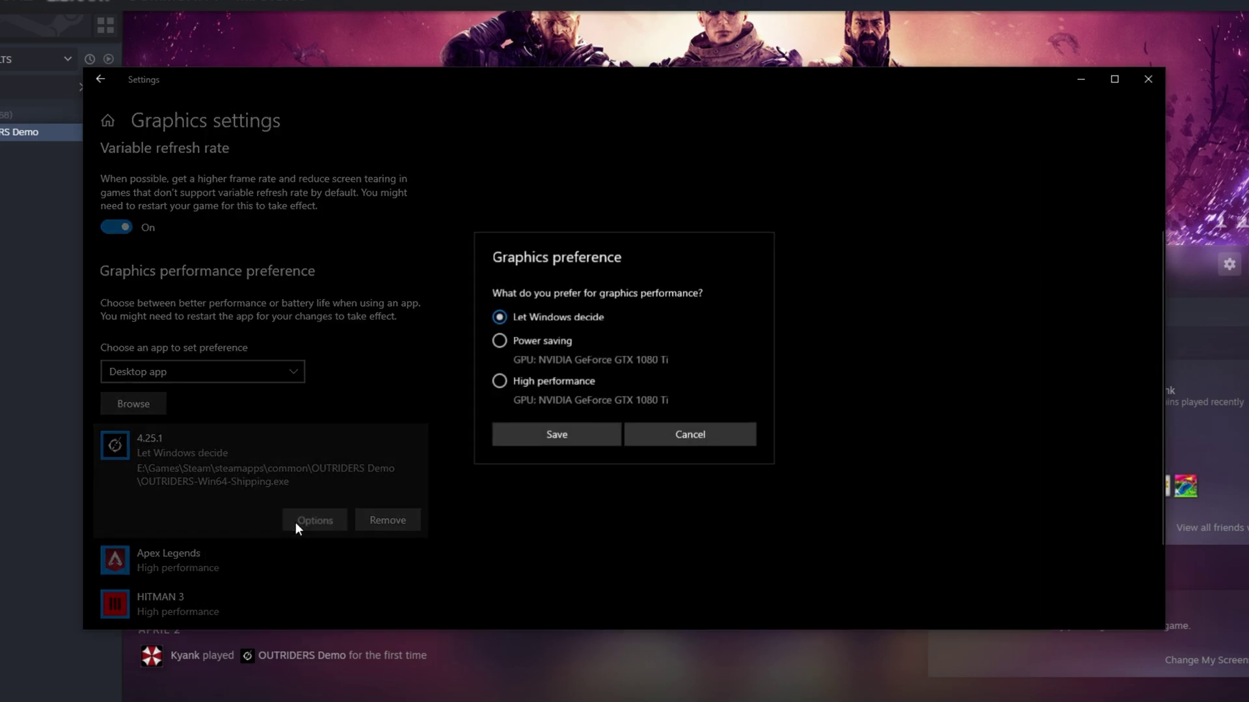
{"action": "left_click", "coordinate": [537, 381]}
{"action": "left_click", "coordinate": [541, 430]}
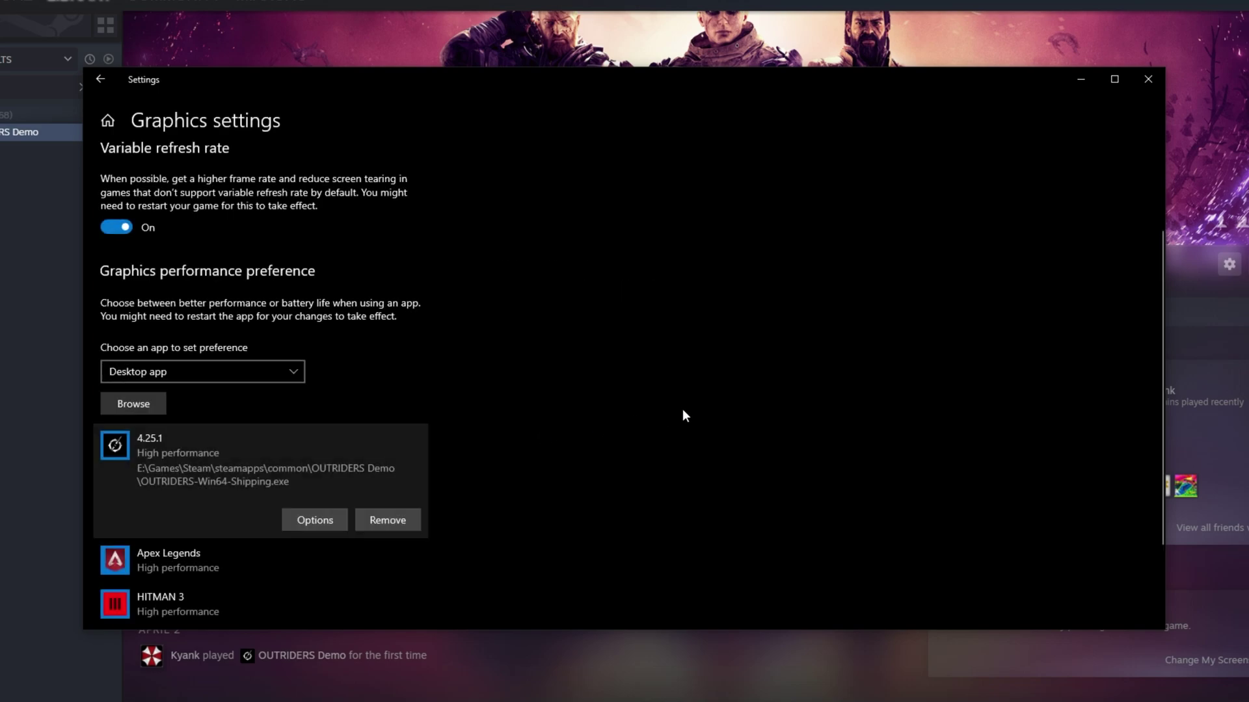
Close the Graphics settings and review the Steam Overlay option in the general properties of OUTRIDERS Demo
{"action": "left_click", "coordinate": [1153, 86]}
{"action": "left_click", "coordinate": [1001, 102]}
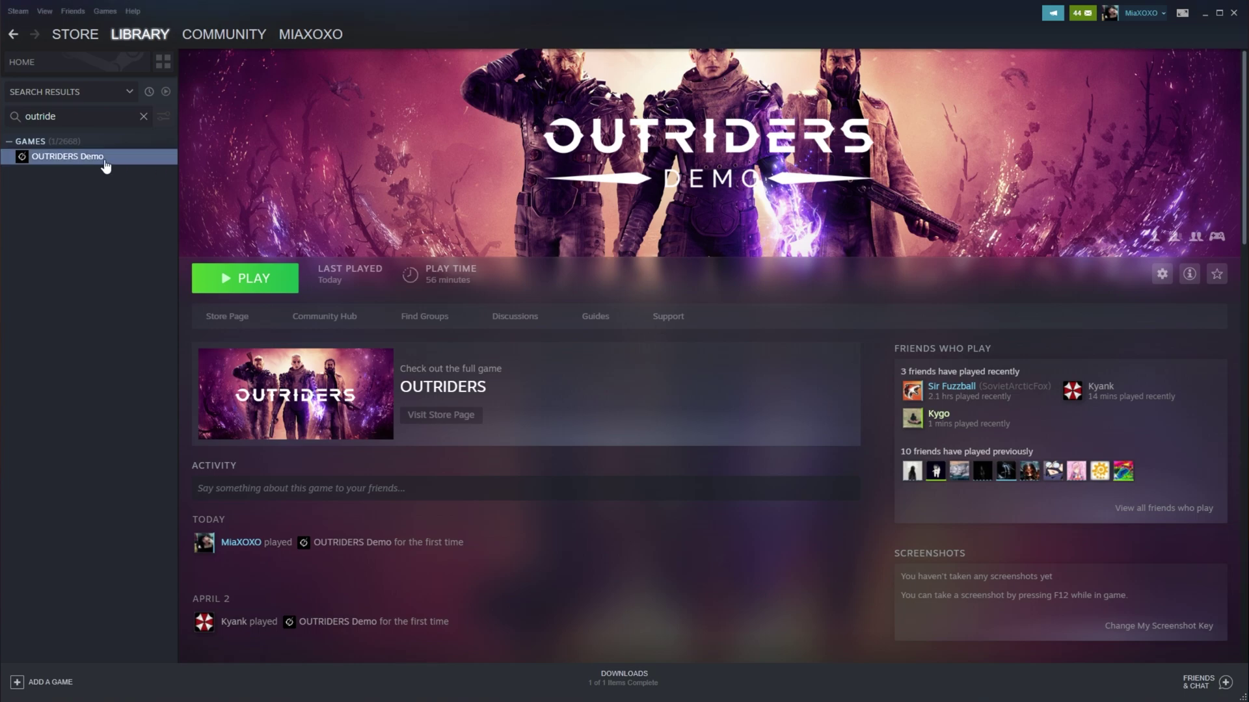
{"action": "right_click", "coordinate": [105, 166]}
{"action": "left_click", "coordinate": [167, 239]}
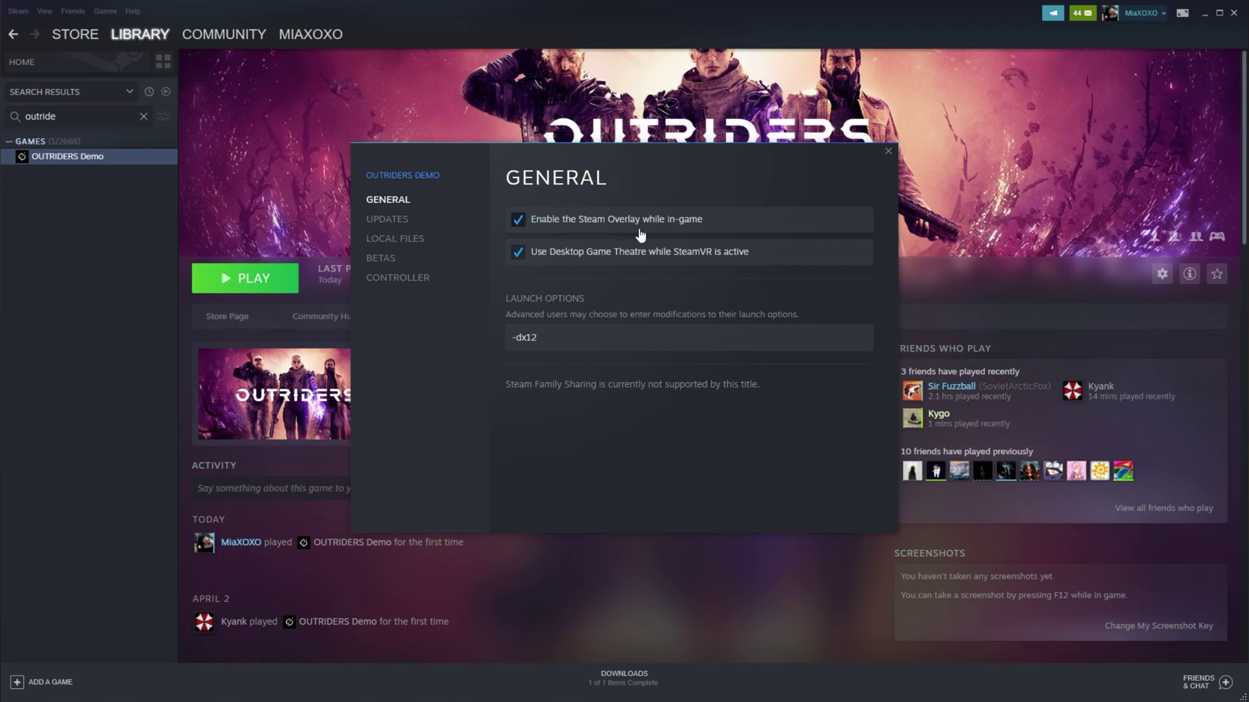
{"action": "left_click", "coordinate": [888, 151]}
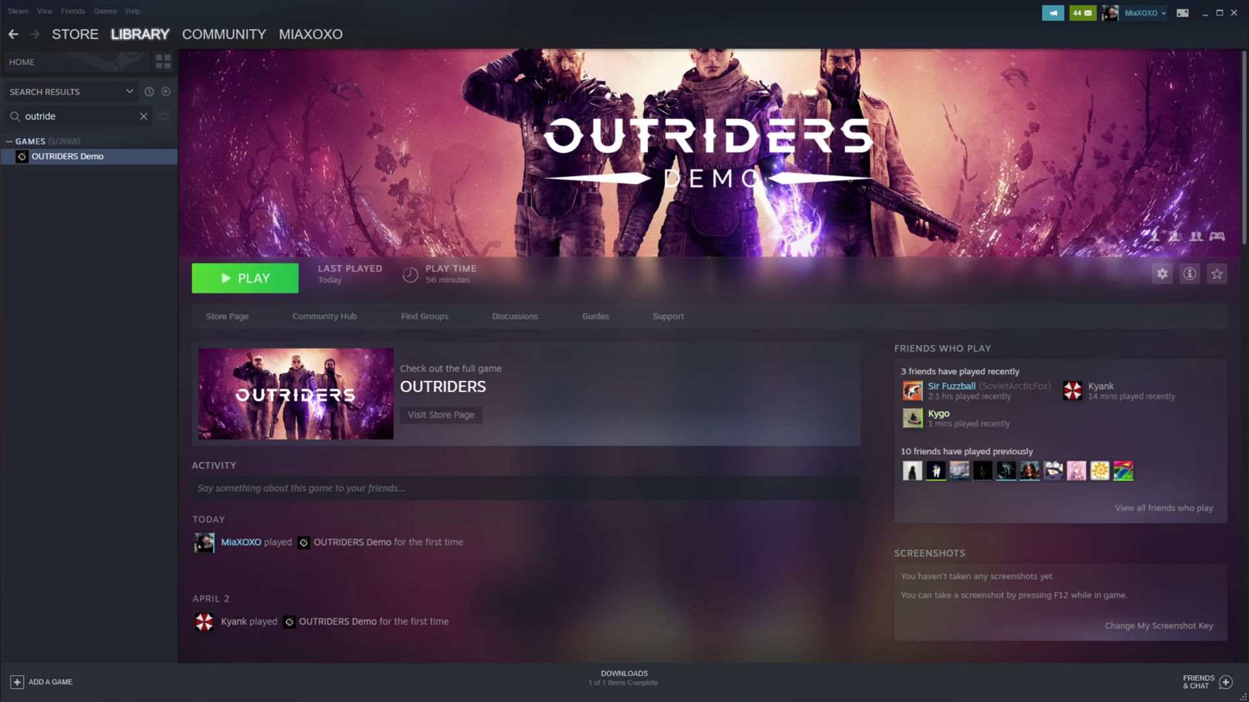
{"action": "key", "text": "super"}
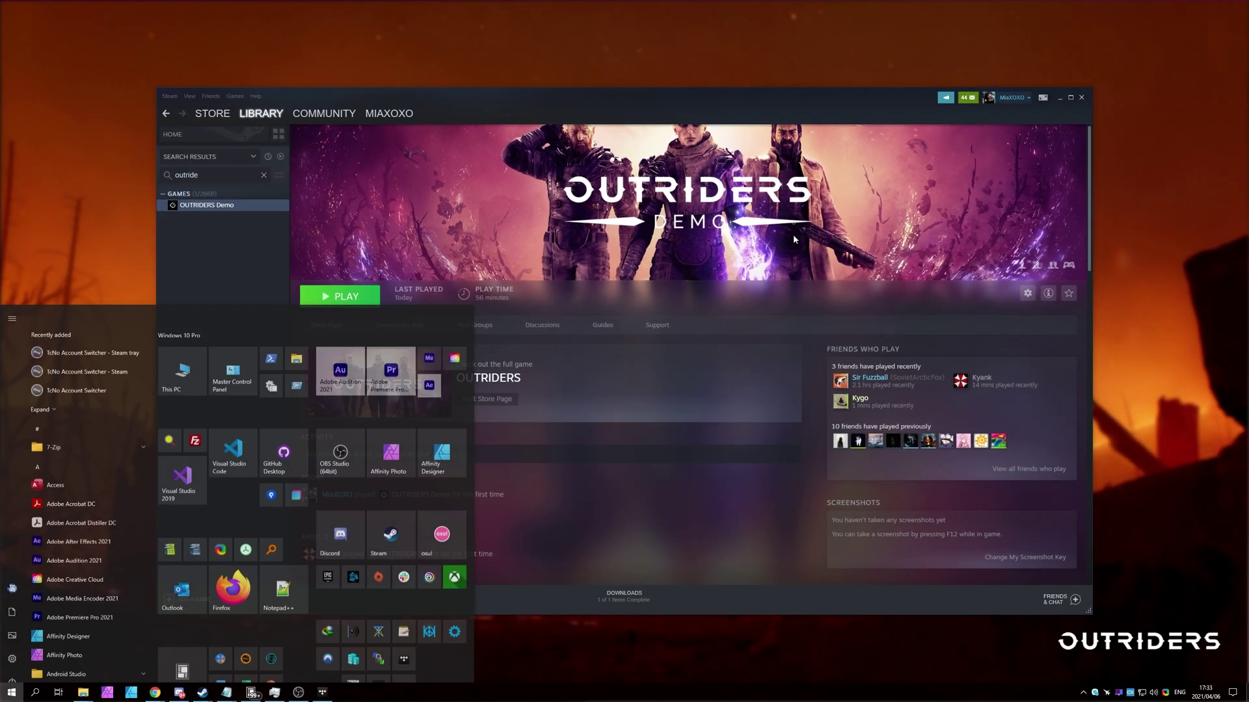
{"action": "type", "text": "securitu"}
{"action": "key", "text": "BackSpace"}
{"action": "type", "text": "y"}
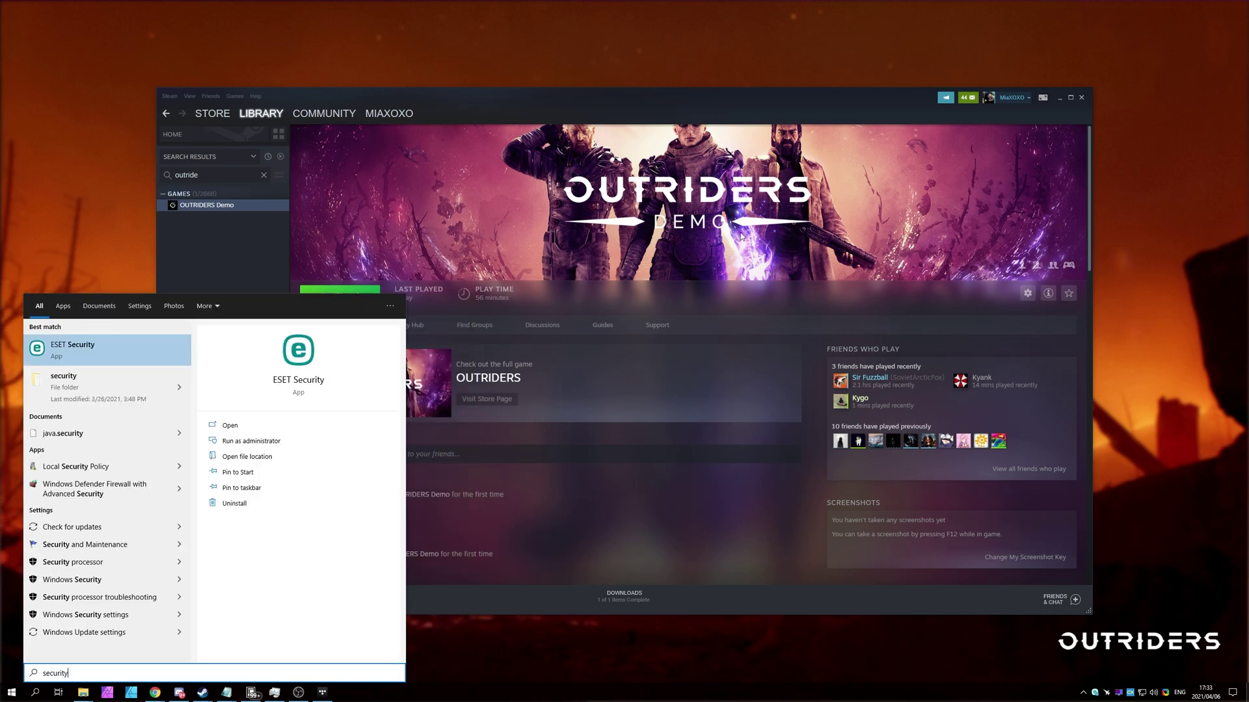
{"action": "left_click", "coordinate": [598, 229]}
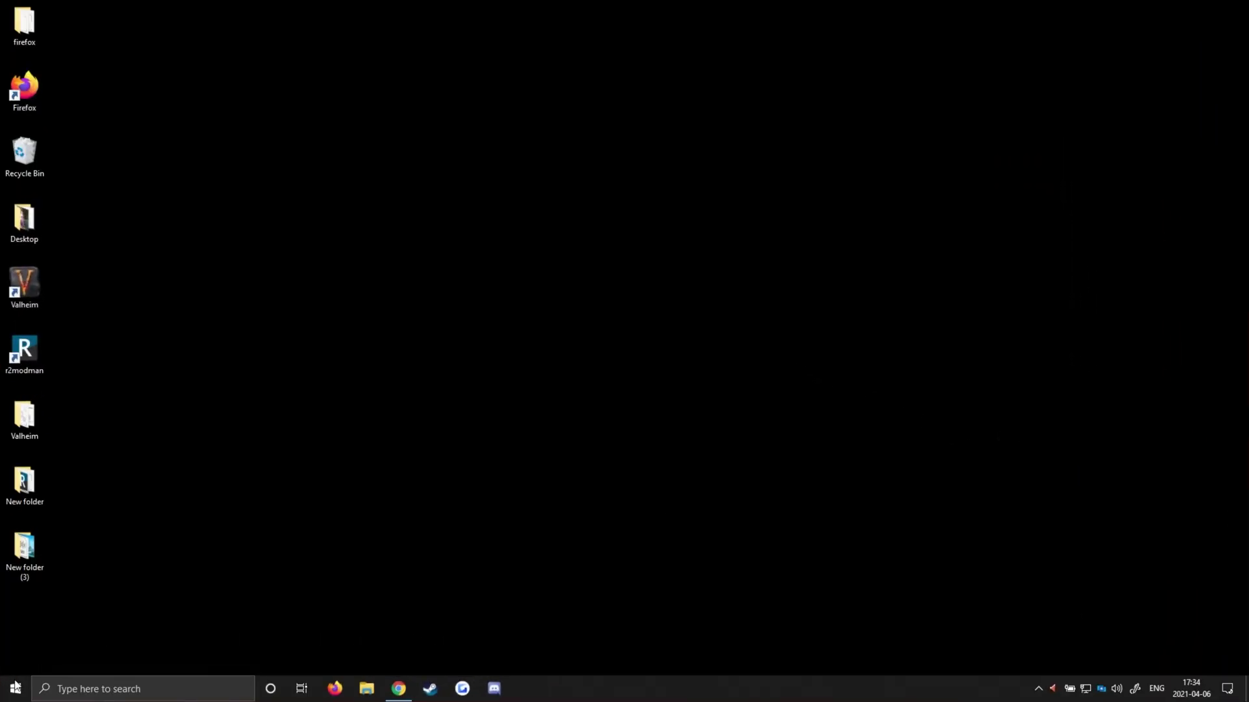
Search Windows for "security", open Windows Security and go to the antivirus exclusions in the Virus & threat protection settings
{"action": "key", "text": "super"}
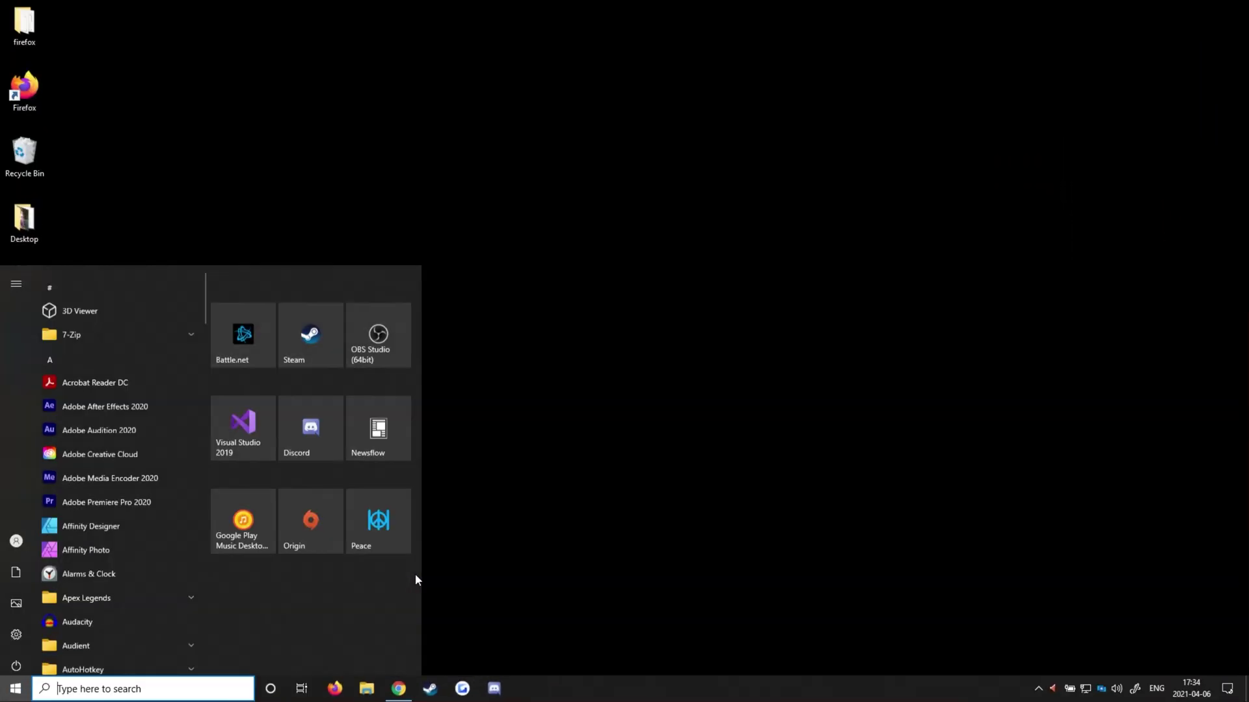
{"action": "type", "text": "security"}
{"action": "left_click", "coordinate": [111, 402]}
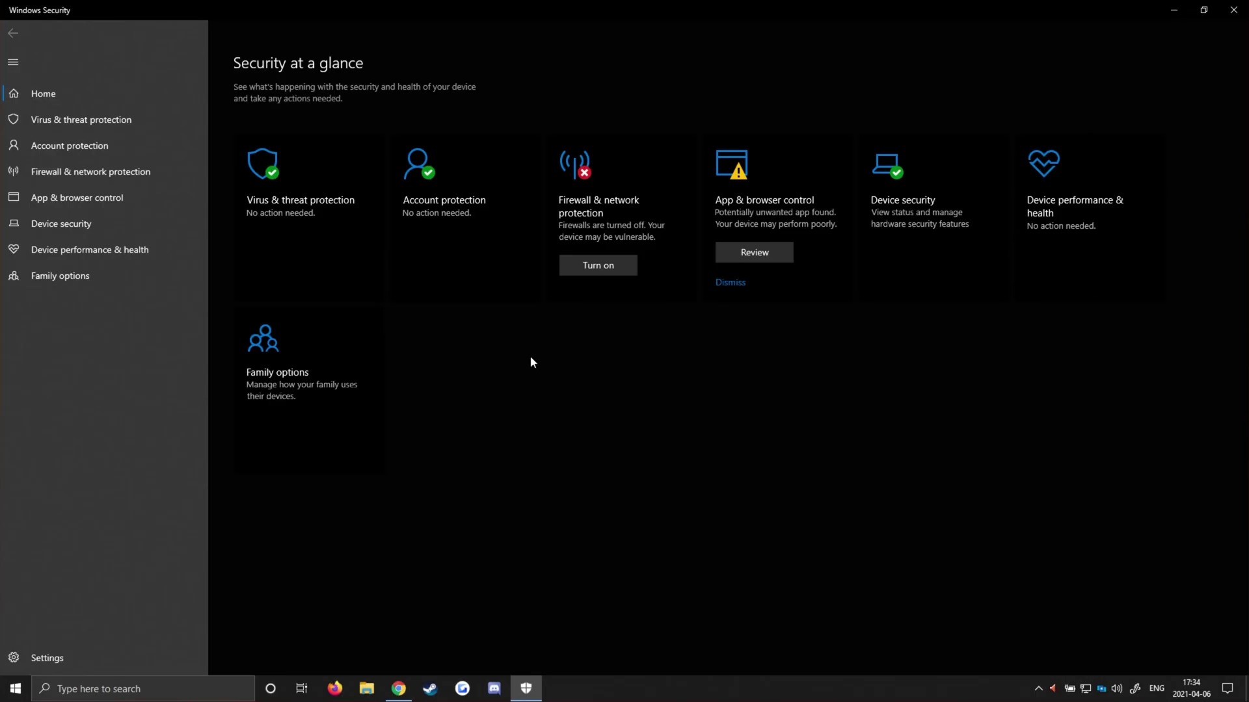
{"action": "left_click", "coordinate": [148, 121]}
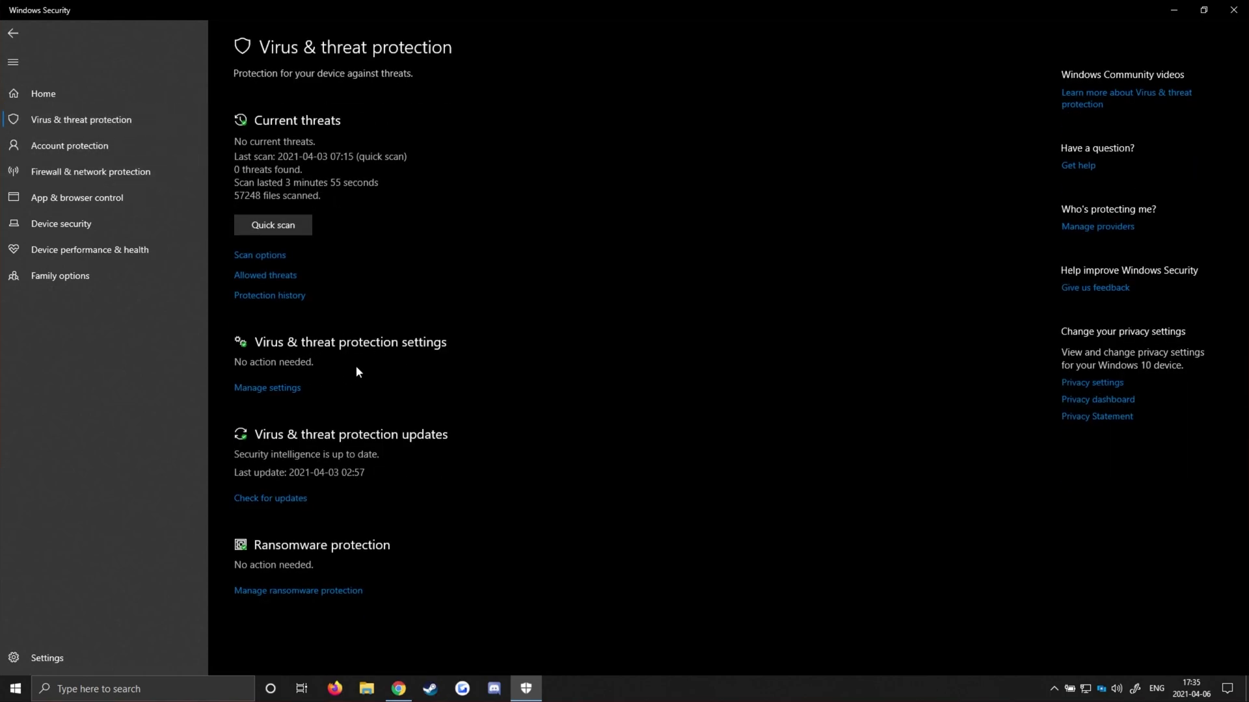
{"action": "left_click", "coordinate": [290, 388]}
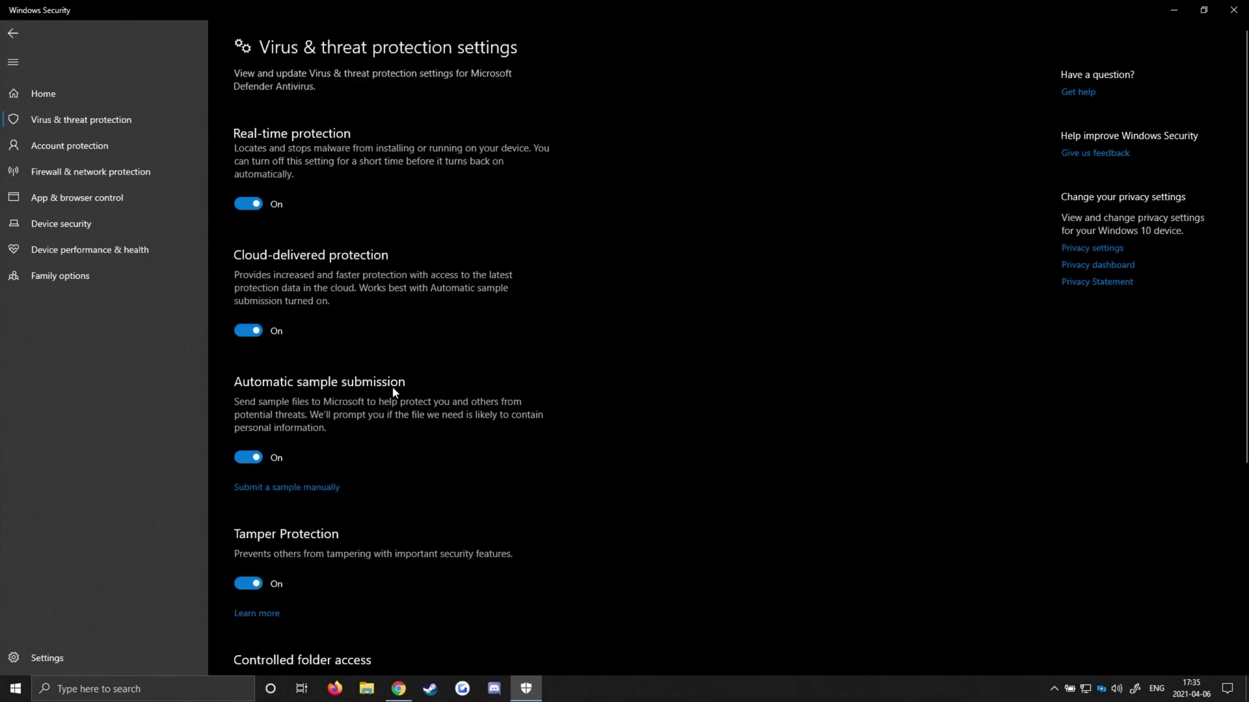
{"action": "scroll", "coordinate": [397, 390], "scroll_direction": "down", "scroll_amount": 5}
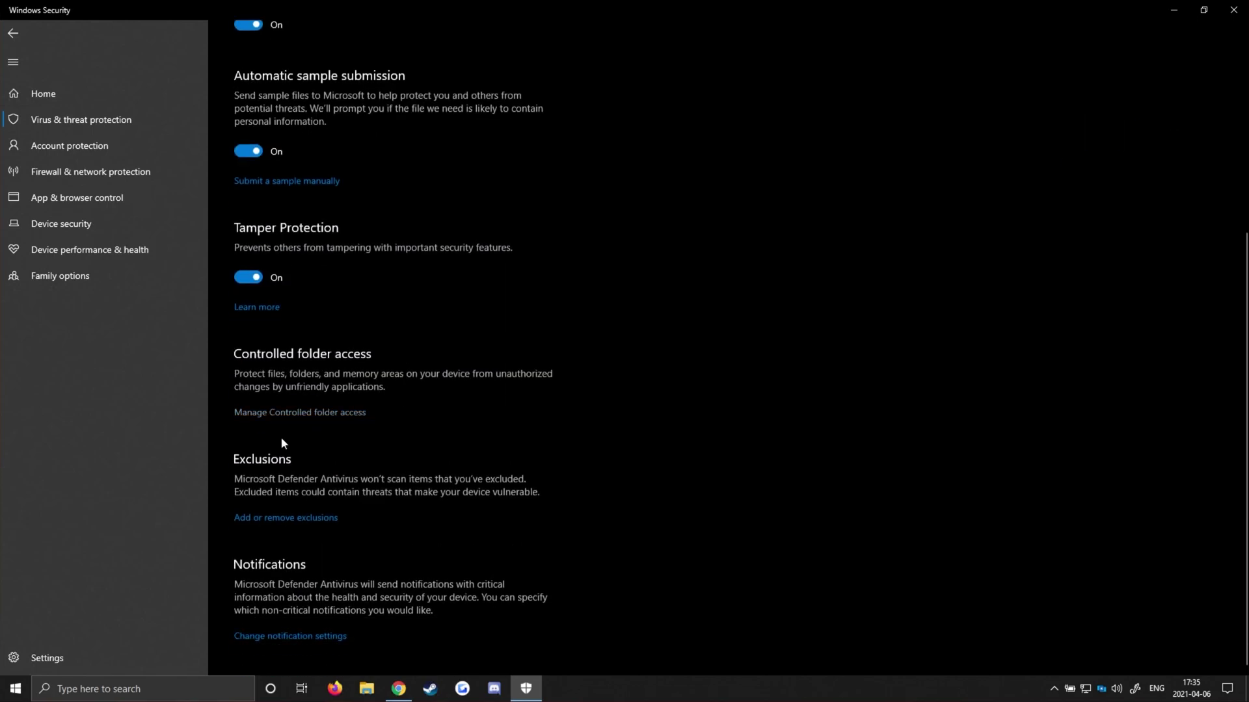
{"action": "left_click", "coordinate": [296, 518]}
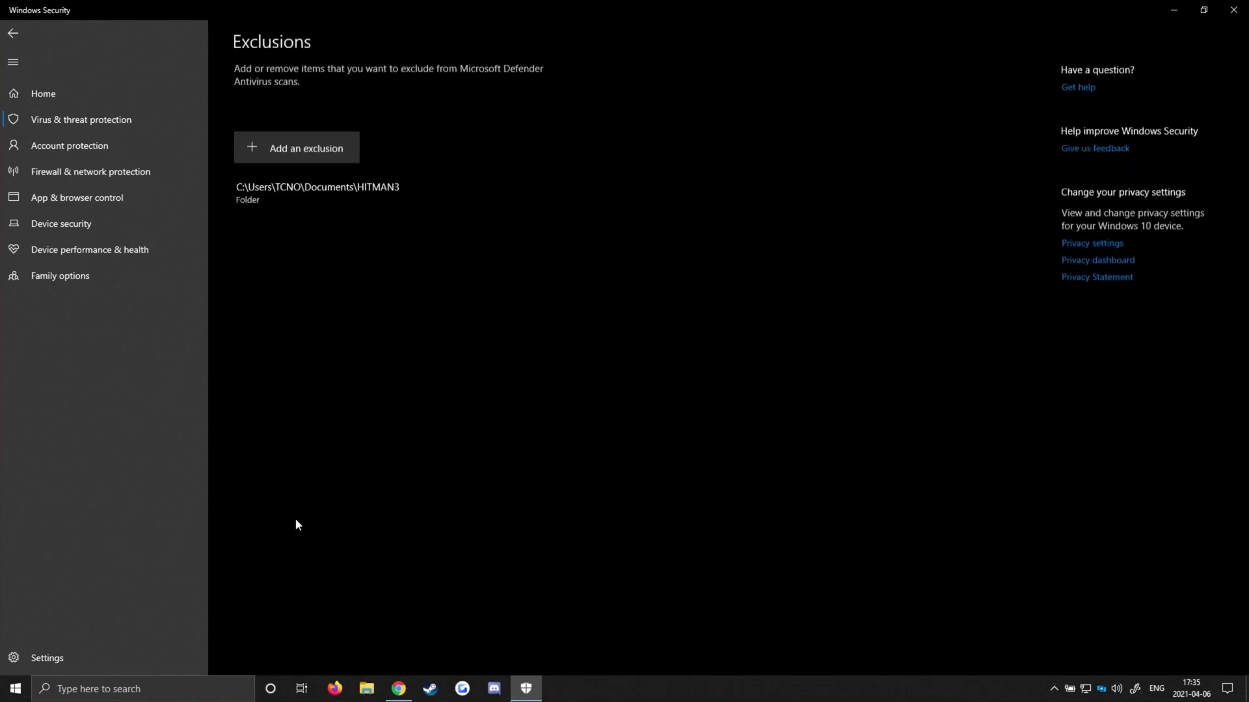
Add the HITMAN3 folder in Documents as a folder exclusion and allow Windows Security to make the change
{"action": "left_click", "coordinate": [329, 158]}
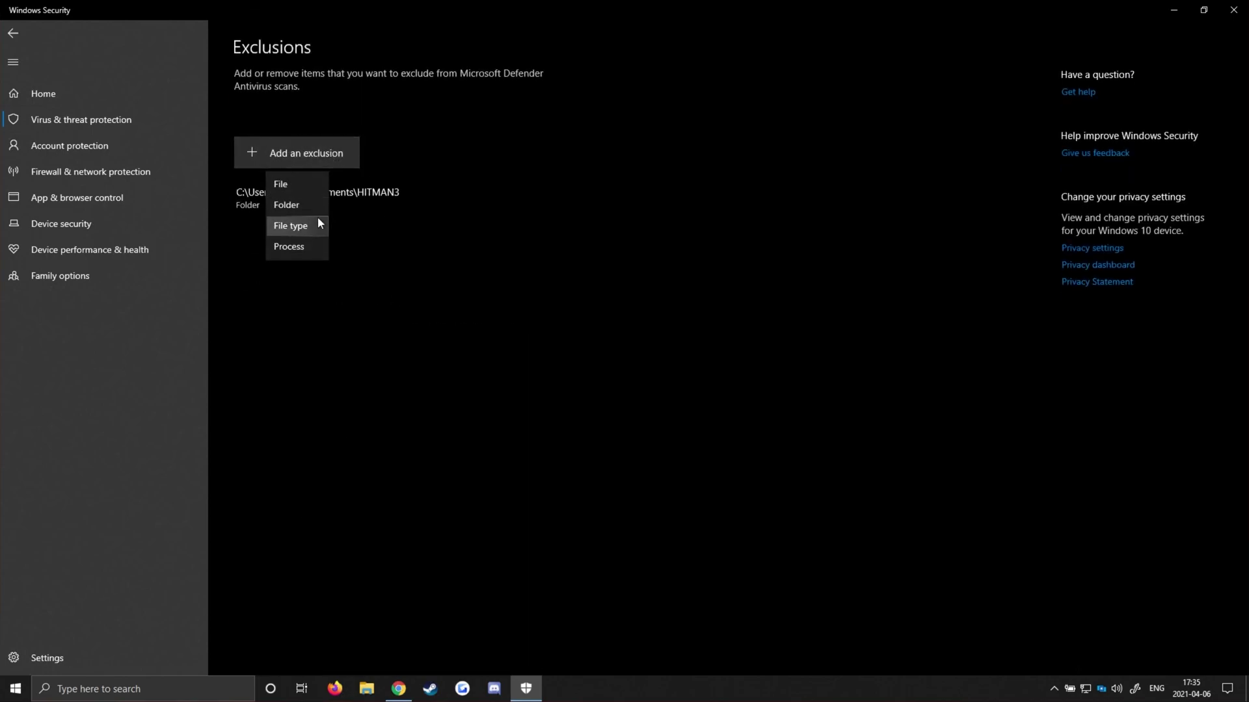
{"action": "left_click", "coordinate": [302, 204]}
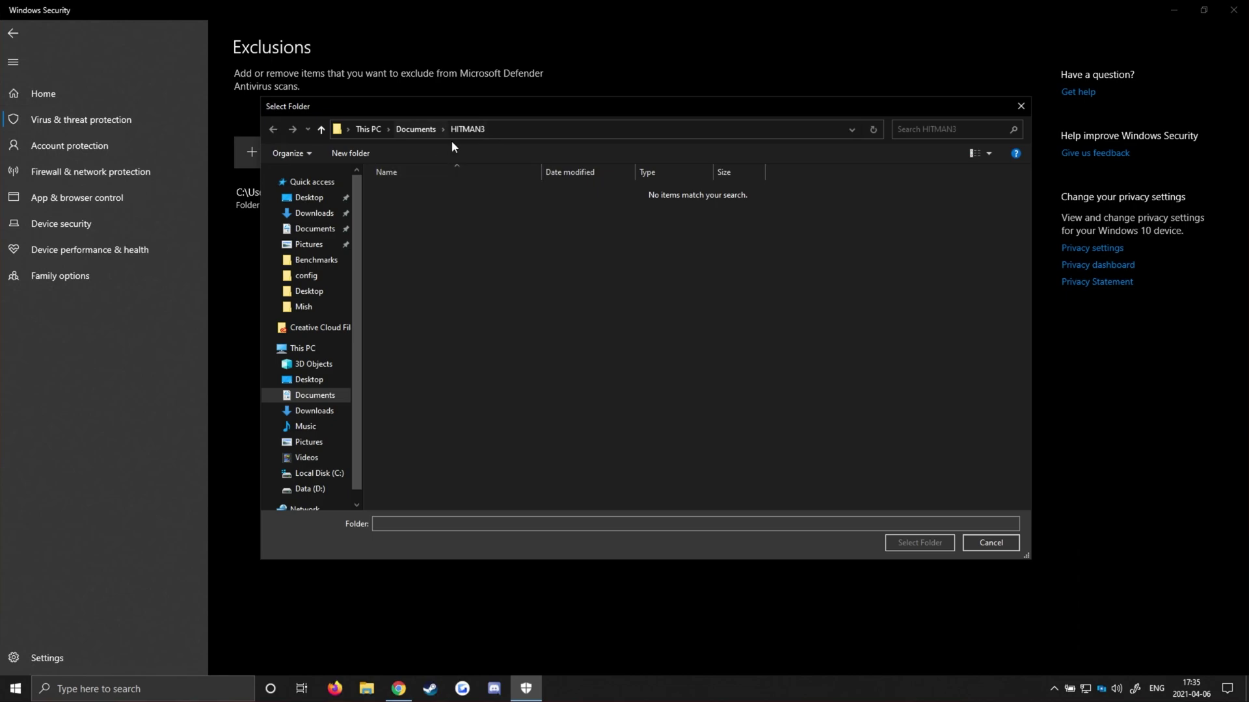
{"action": "left_click", "coordinate": [425, 129]}
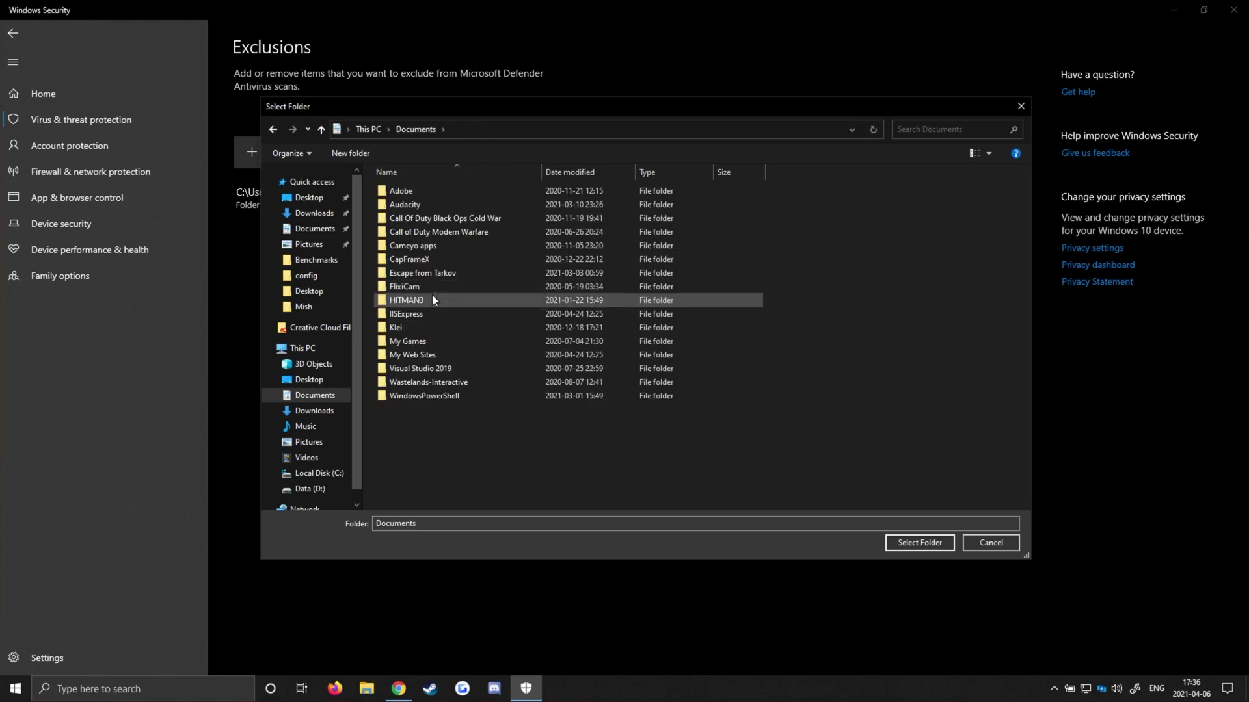
{"action": "left_click", "coordinate": [431, 301]}
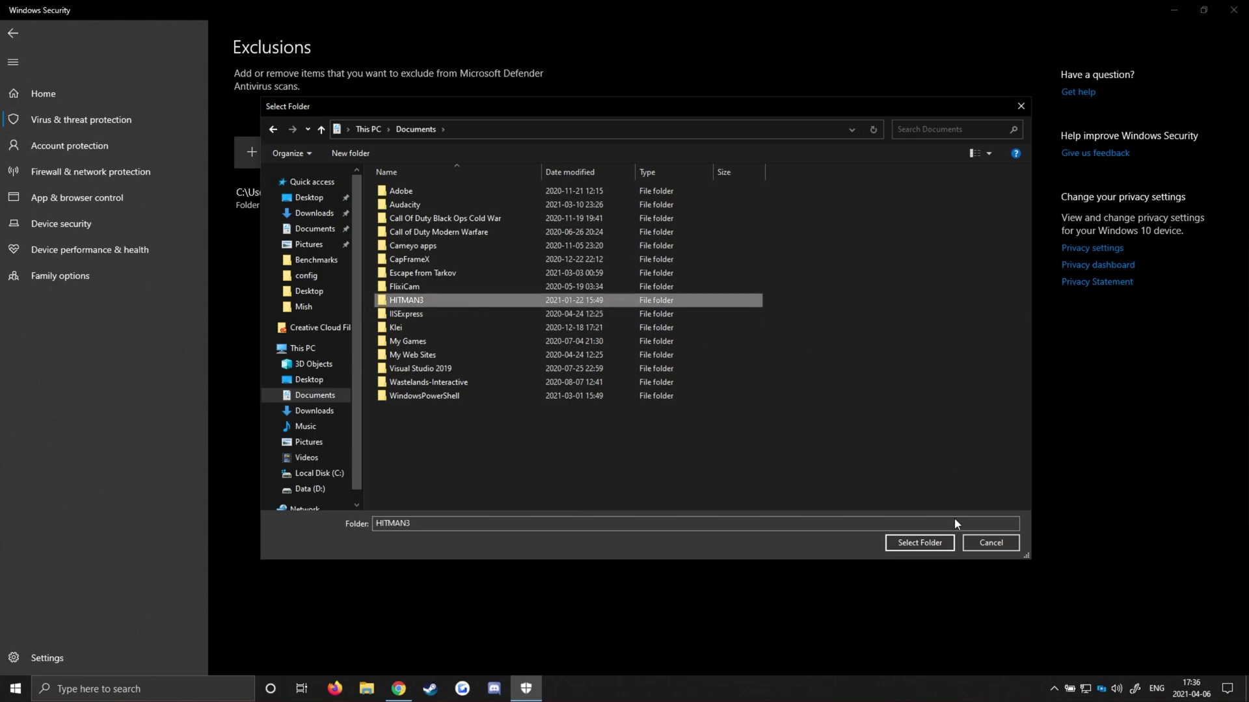
{"action": "left_click", "coordinate": [940, 541]}
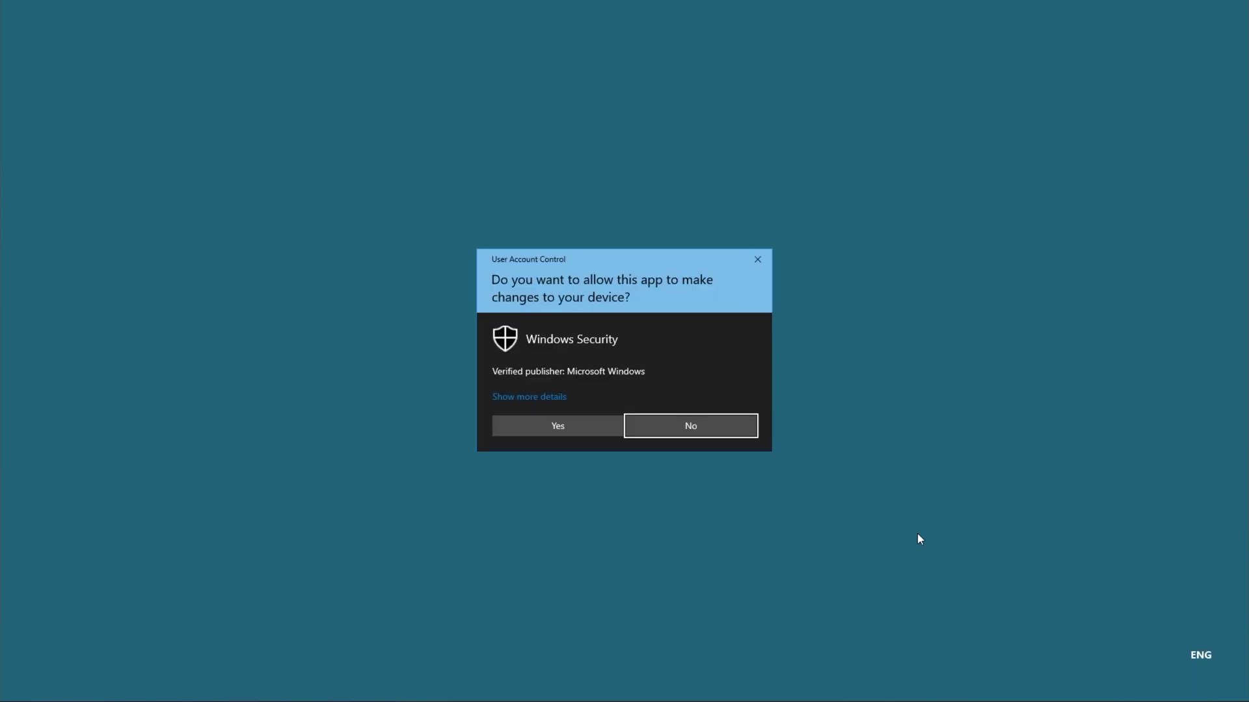
{"action": "left_click", "coordinate": [558, 424]}
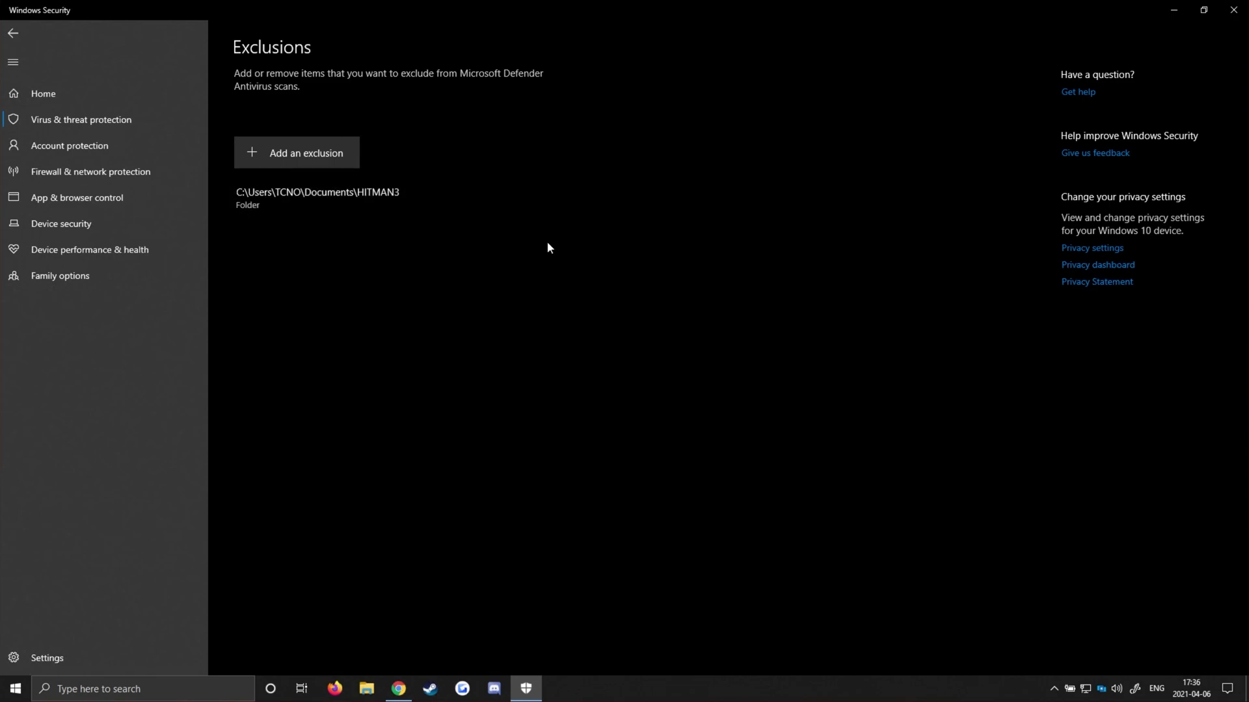
Choose the Madness folder under AppData\Local as another folder exclusion, reaching it through %appdata%
{"action": "left_click", "coordinate": [354, 154]}
{"action": "left_click", "coordinate": [309, 206]}
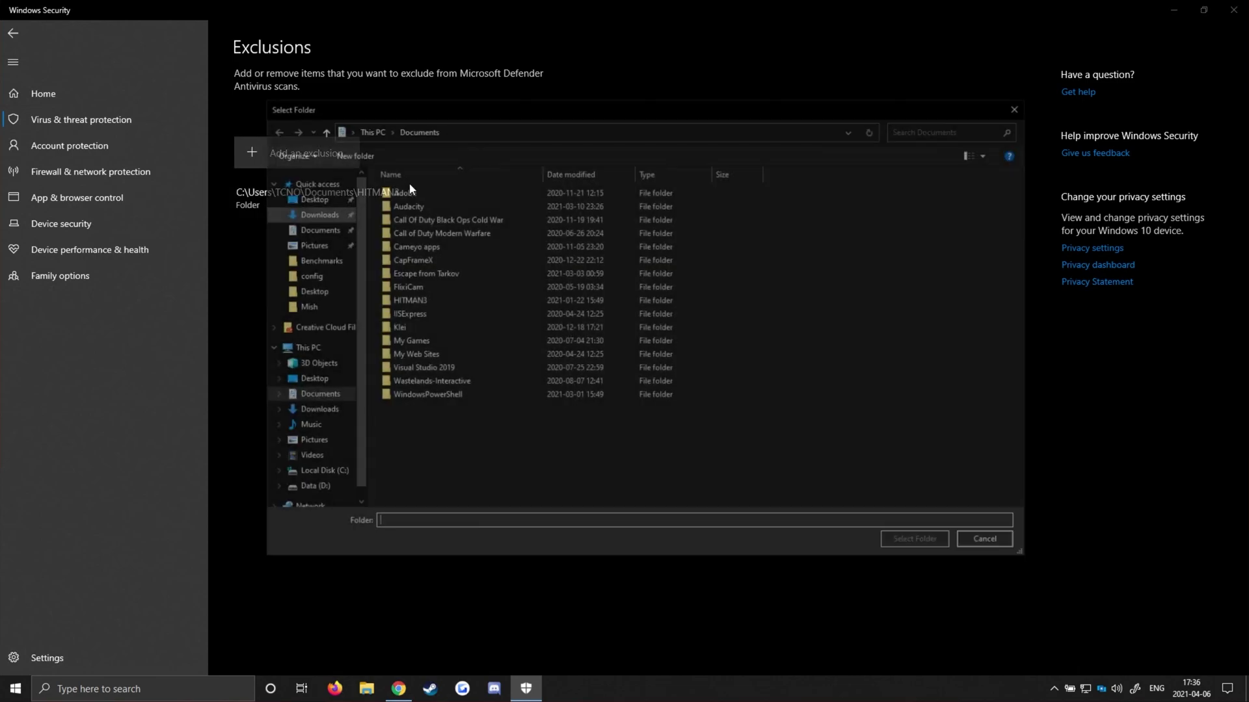
{"action": "type", "text": "%appdata"}
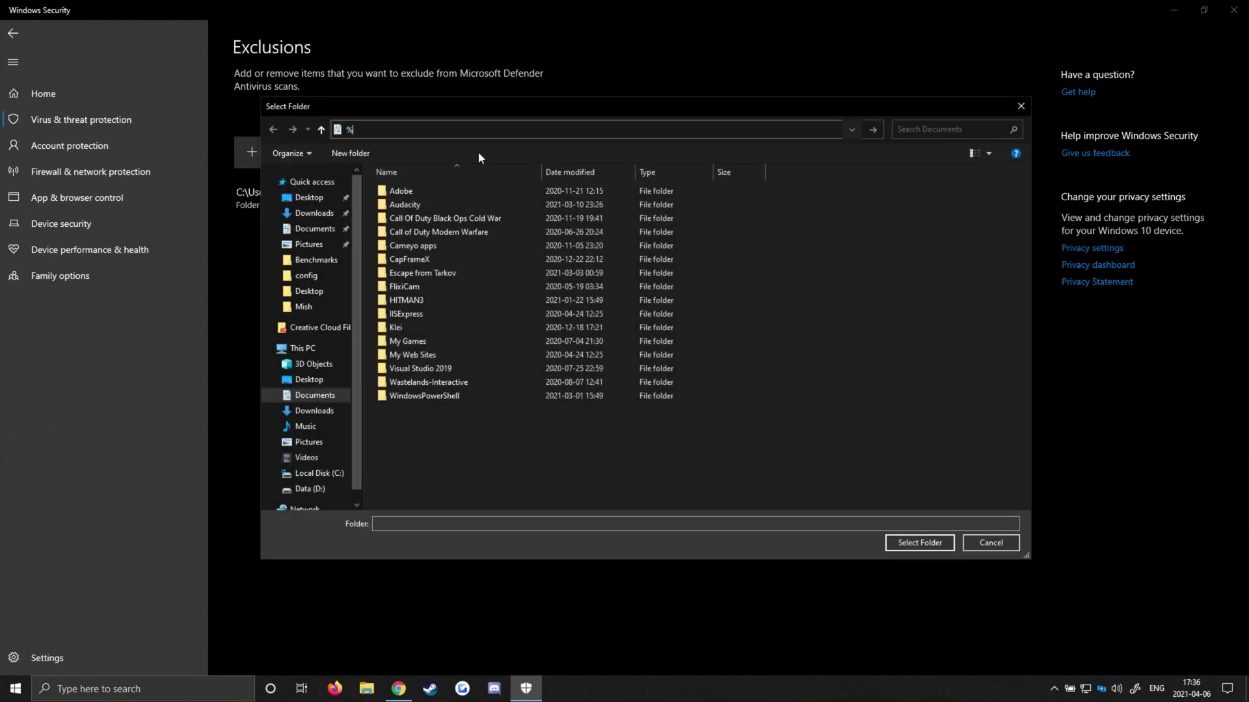
{"action": "key", "text": "Return"}
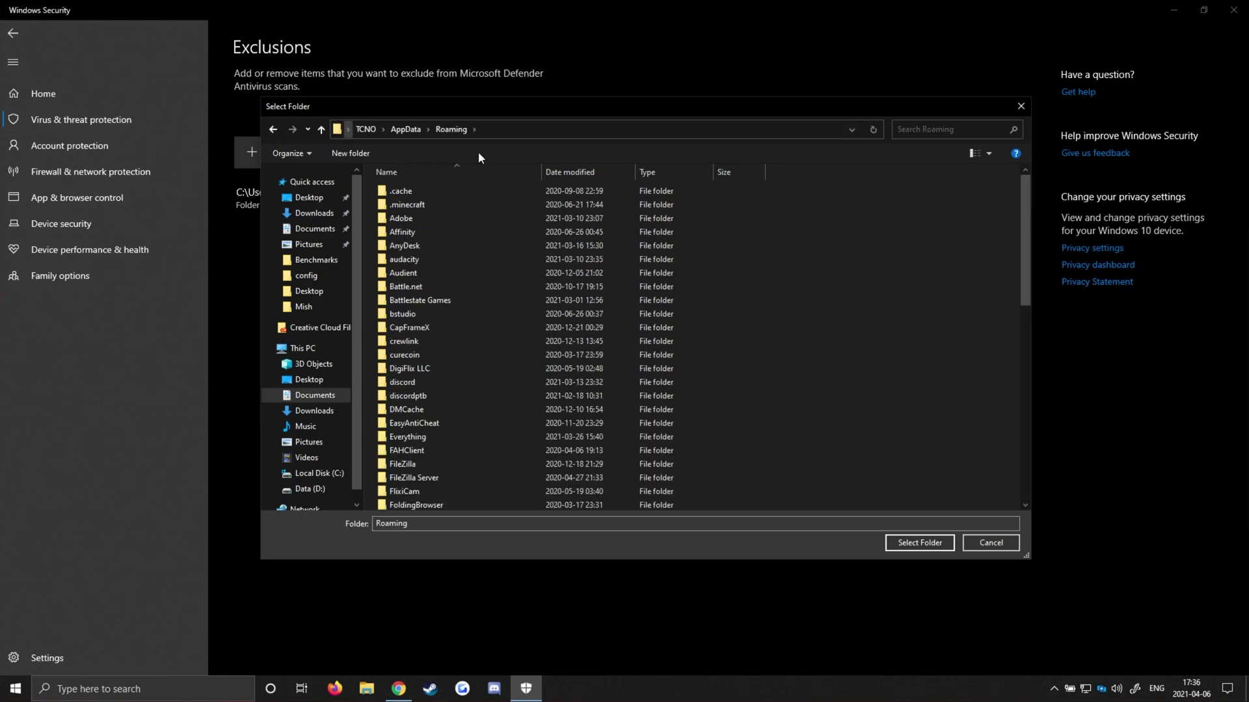
{"action": "left_click", "coordinate": [406, 129]}
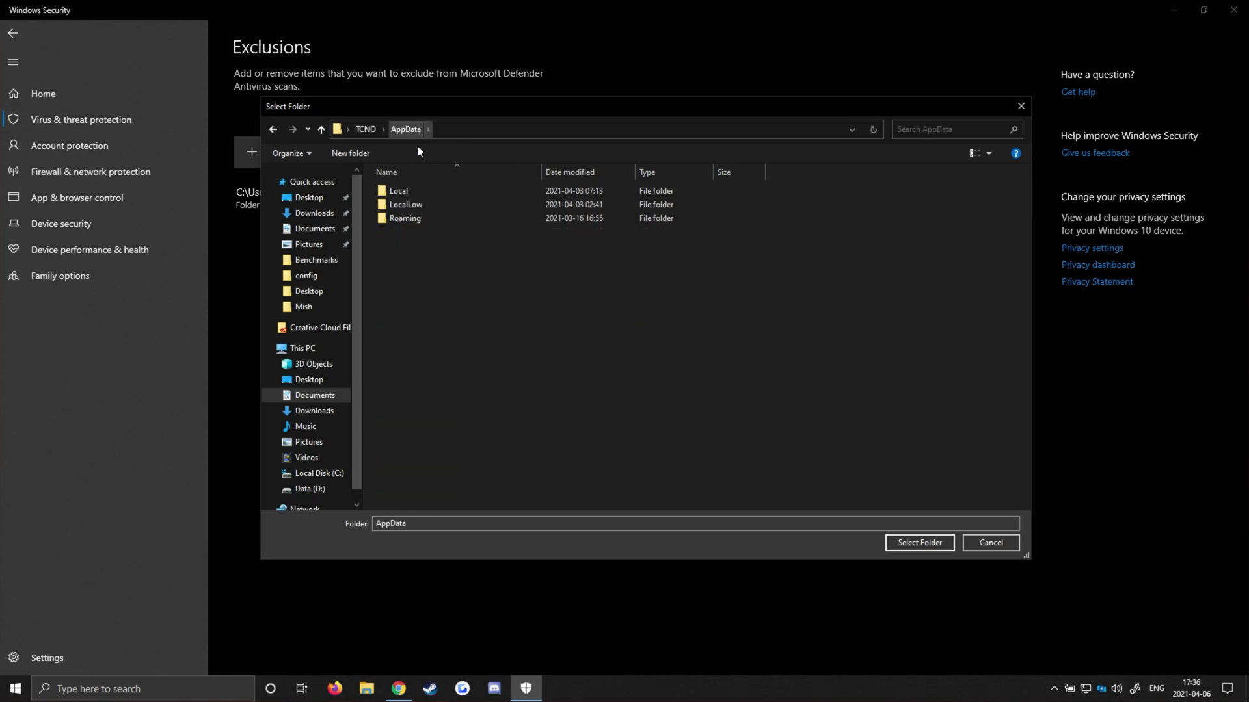
{"action": "double_click", "coordinate": [420, 189]}
{"action": "key", "text": "m"}
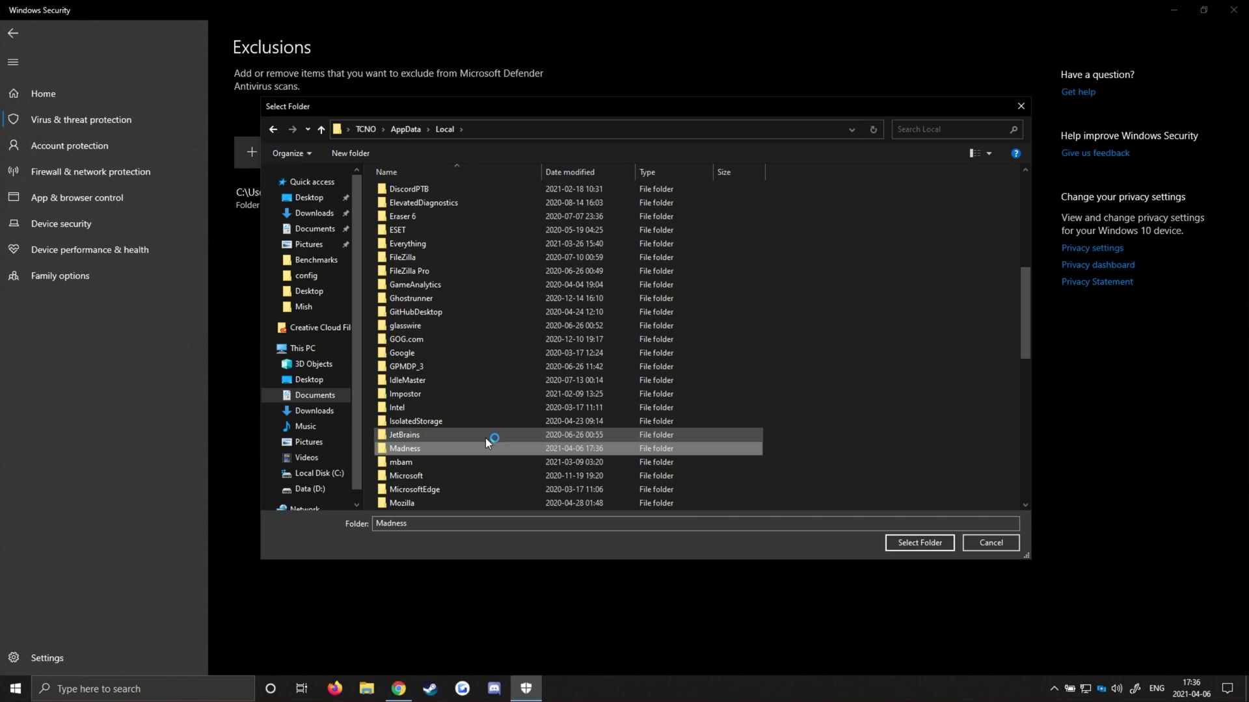
{"action": "double_click", "coordinate": [476, 447]}
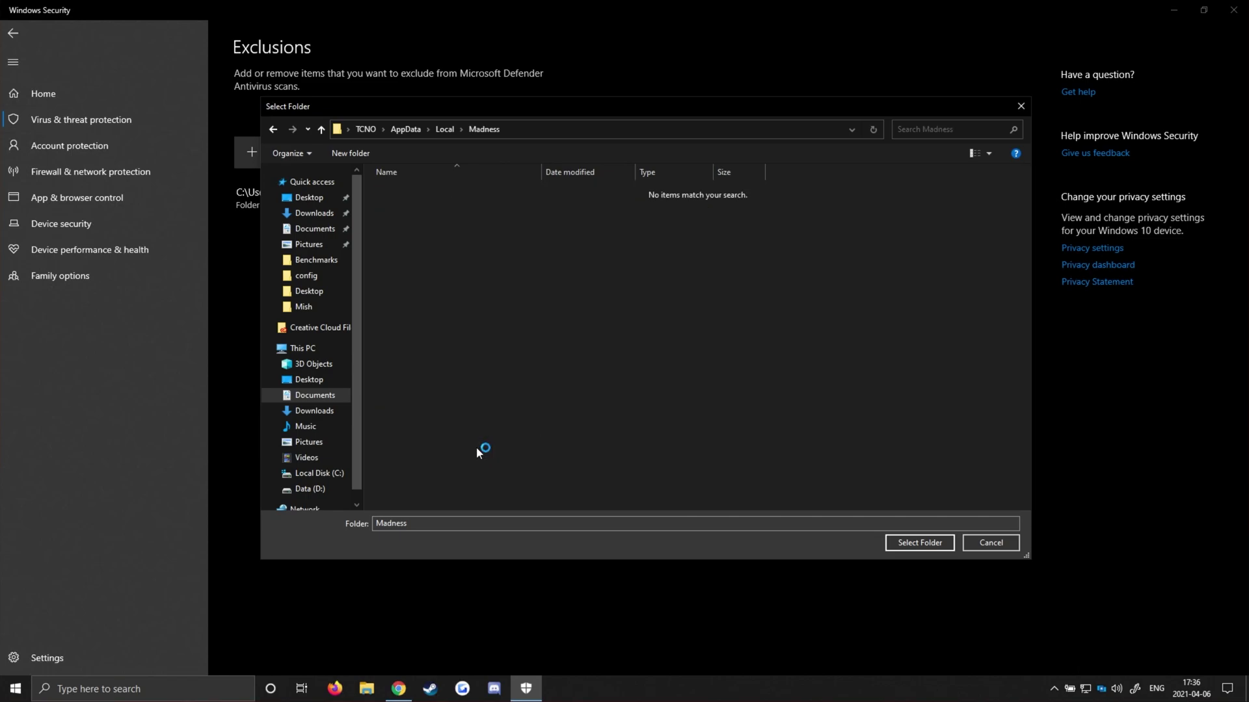
{"action": "left_click", "coordinate": [919, 542]}
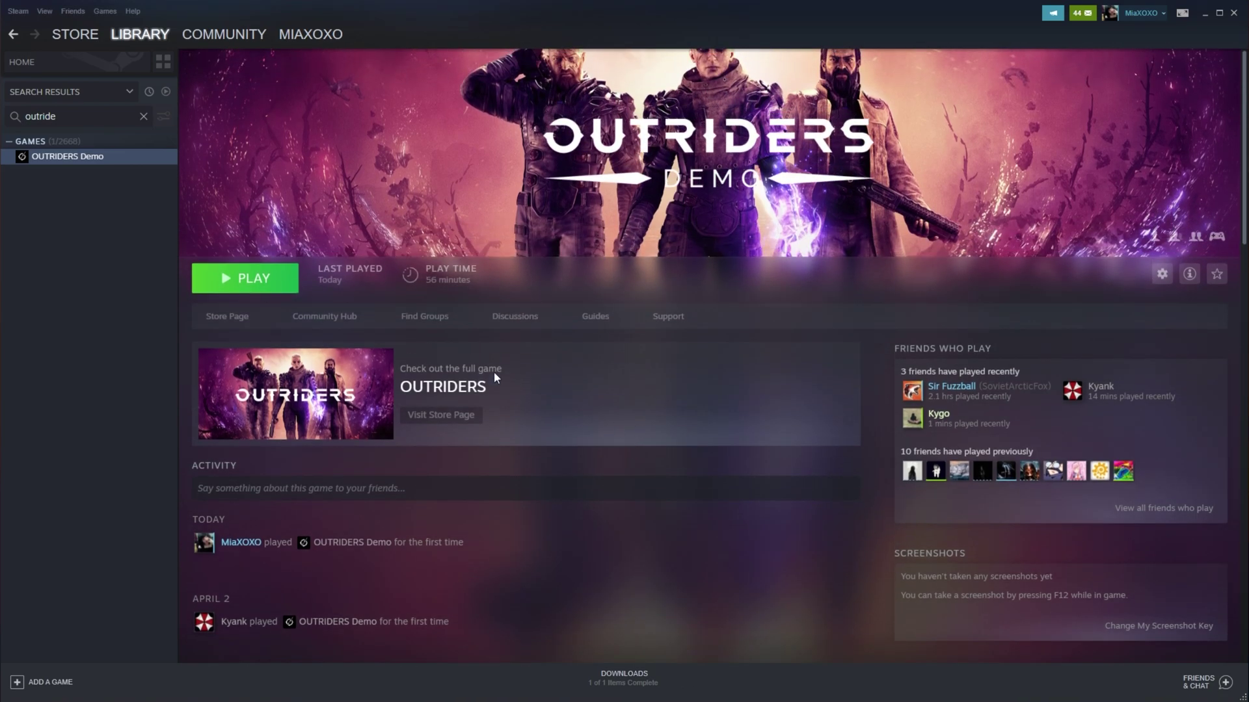
Launch OUTRIDERS Demo, check its in-game Display settings and return to the game
{"action": "left_click", "coordinate": [279, 280]}
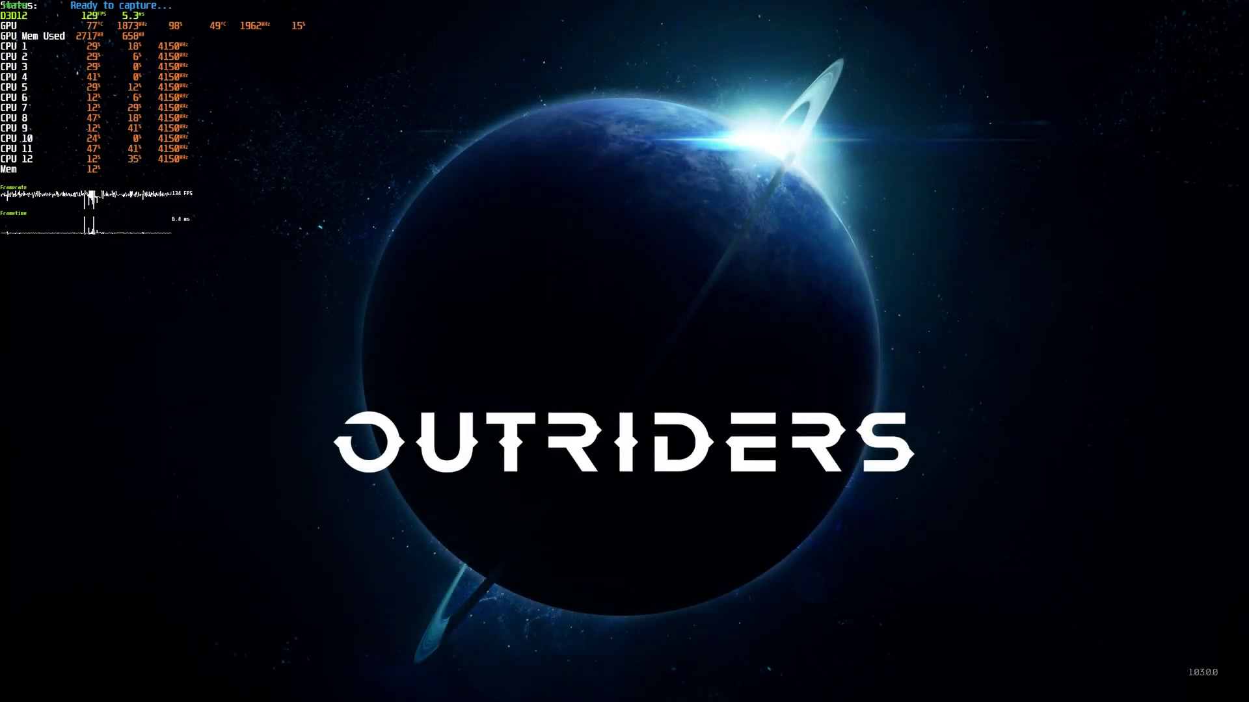
{"action": "key", "text": "space"}
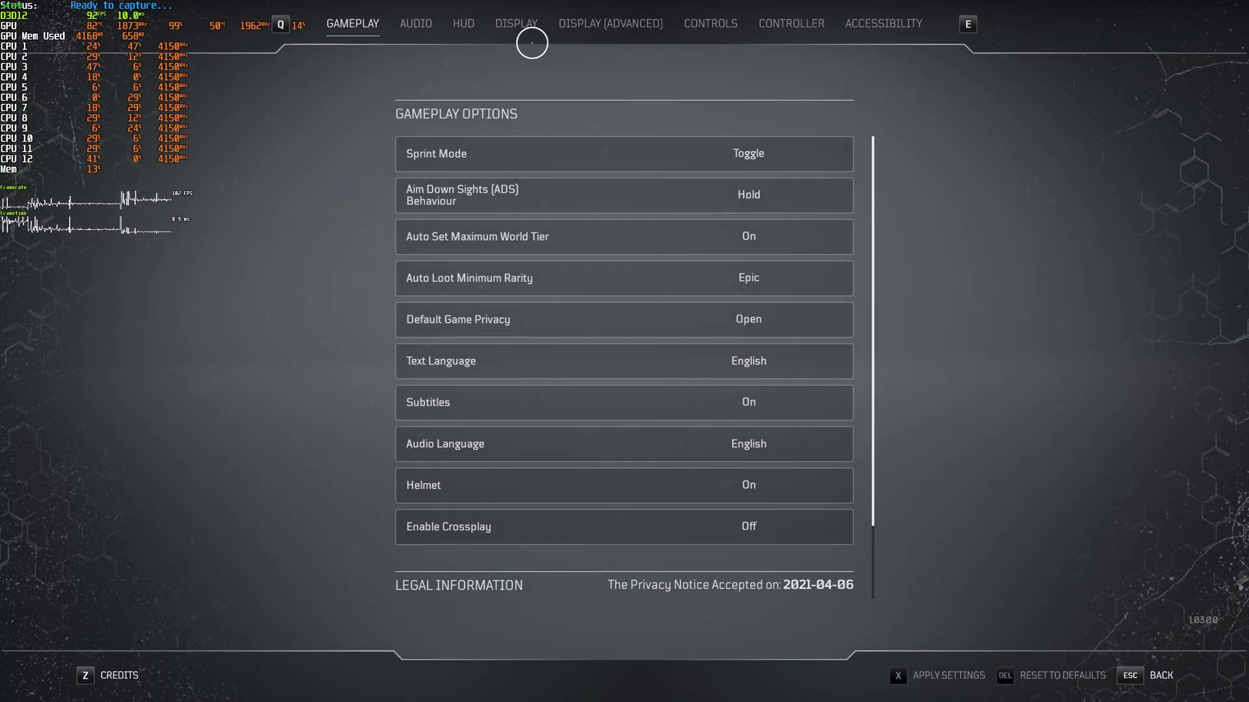
{"action": "left_click", "coordinate": [524, 24]}
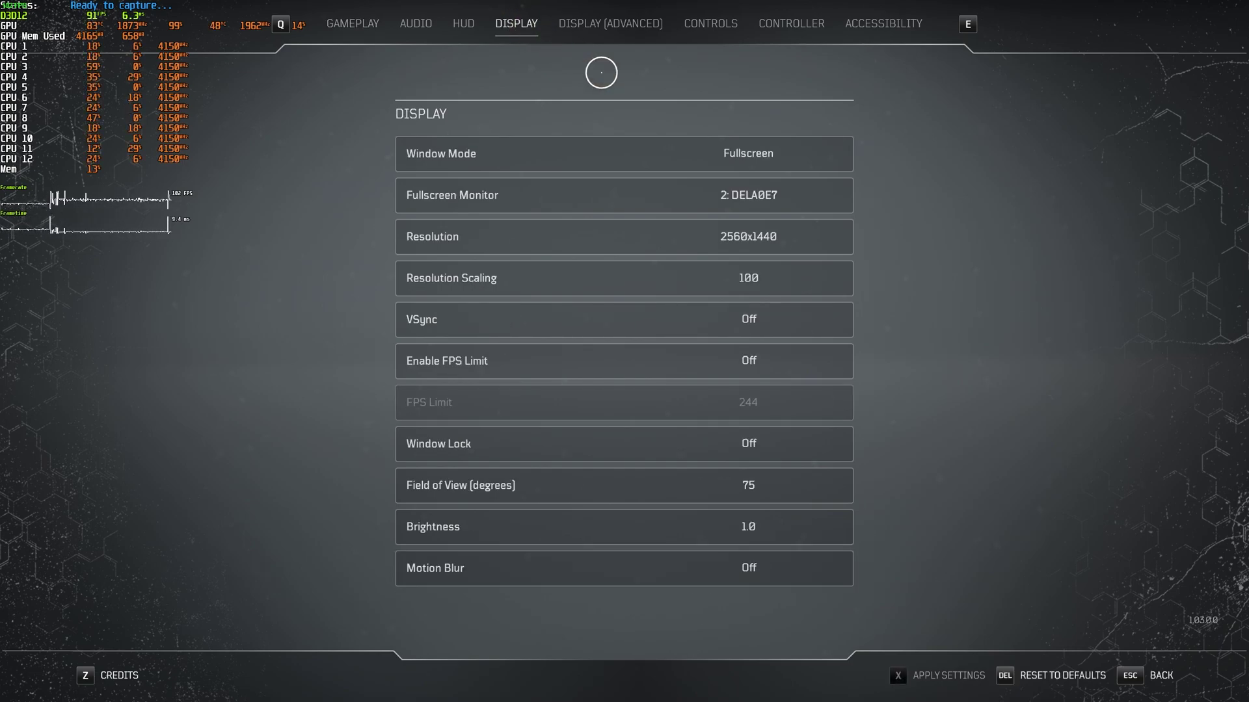
{"action": "key", "text": "Escape"}
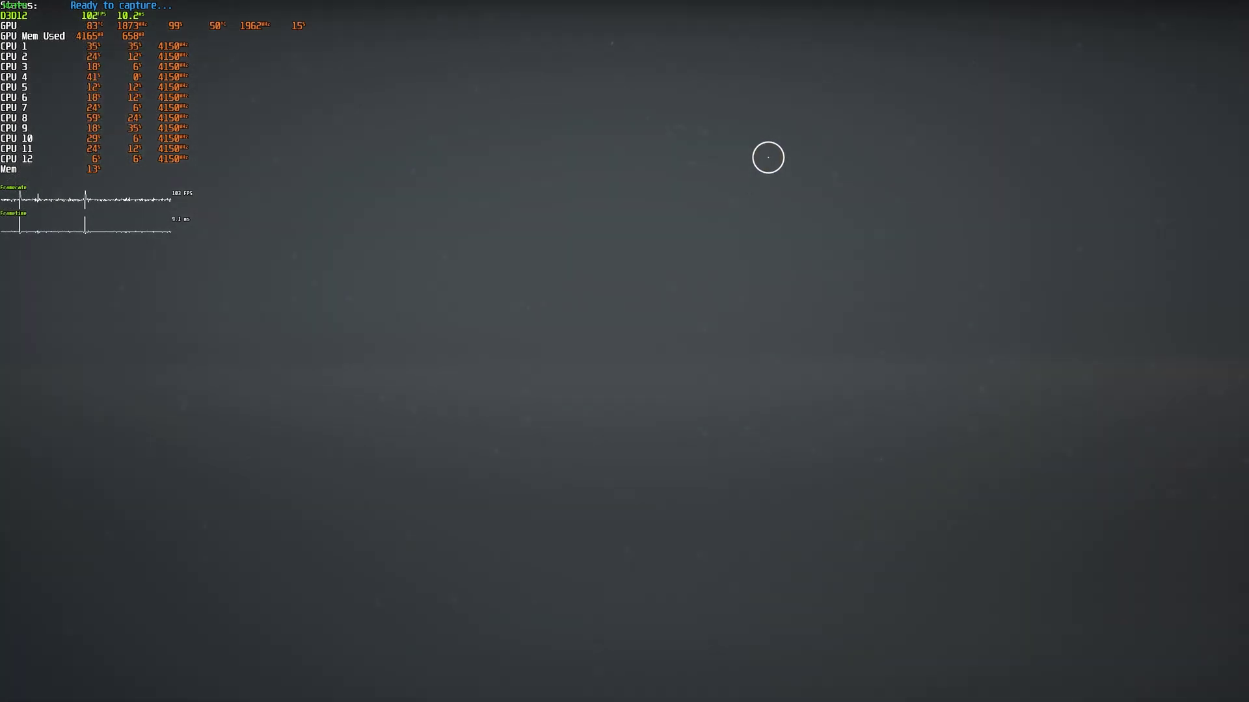
{"action": "key", "text": "Escape"}
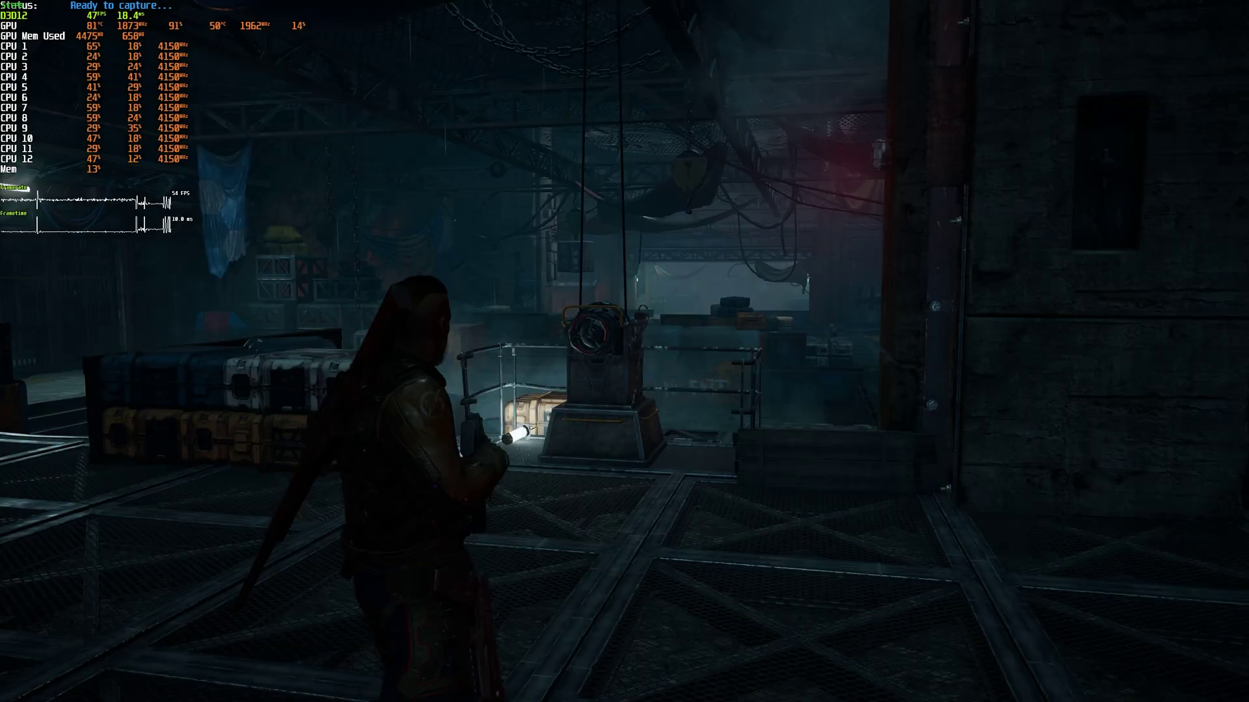
Move the character through the warehouse area to examine the in-game frame rate and frame time
{"action": "key", "text": "a"}
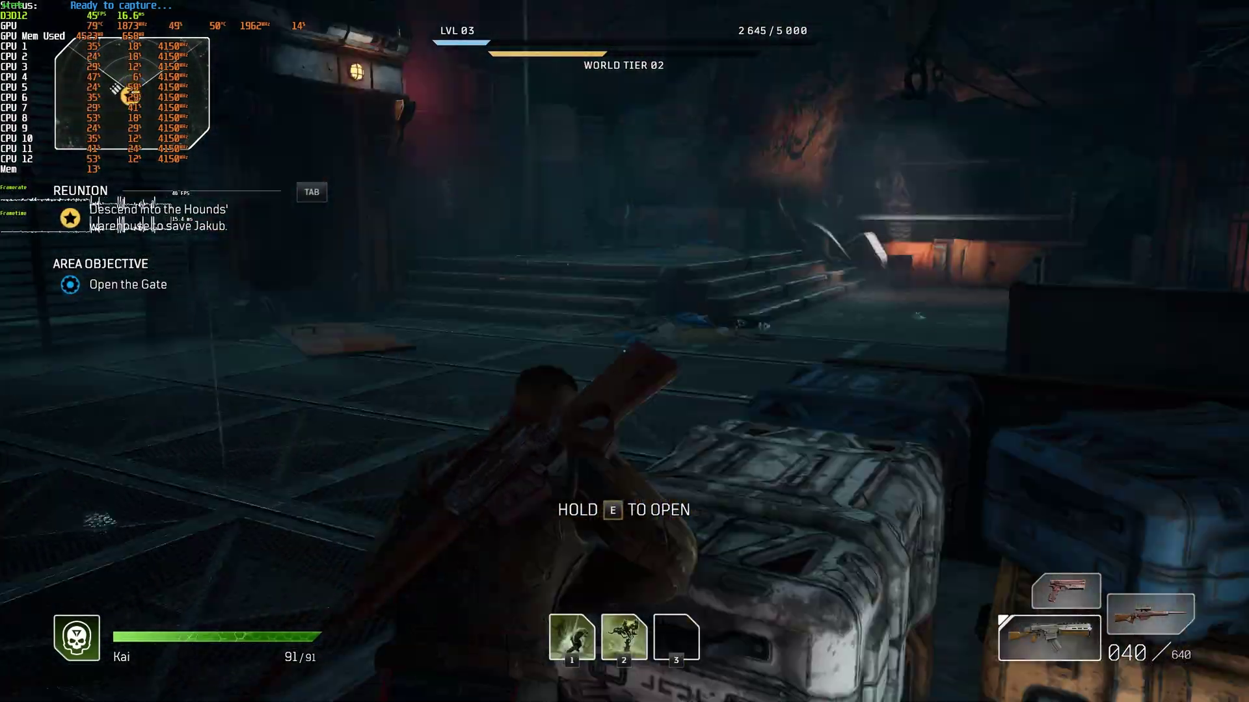
{"action": "key", "text": "w"}
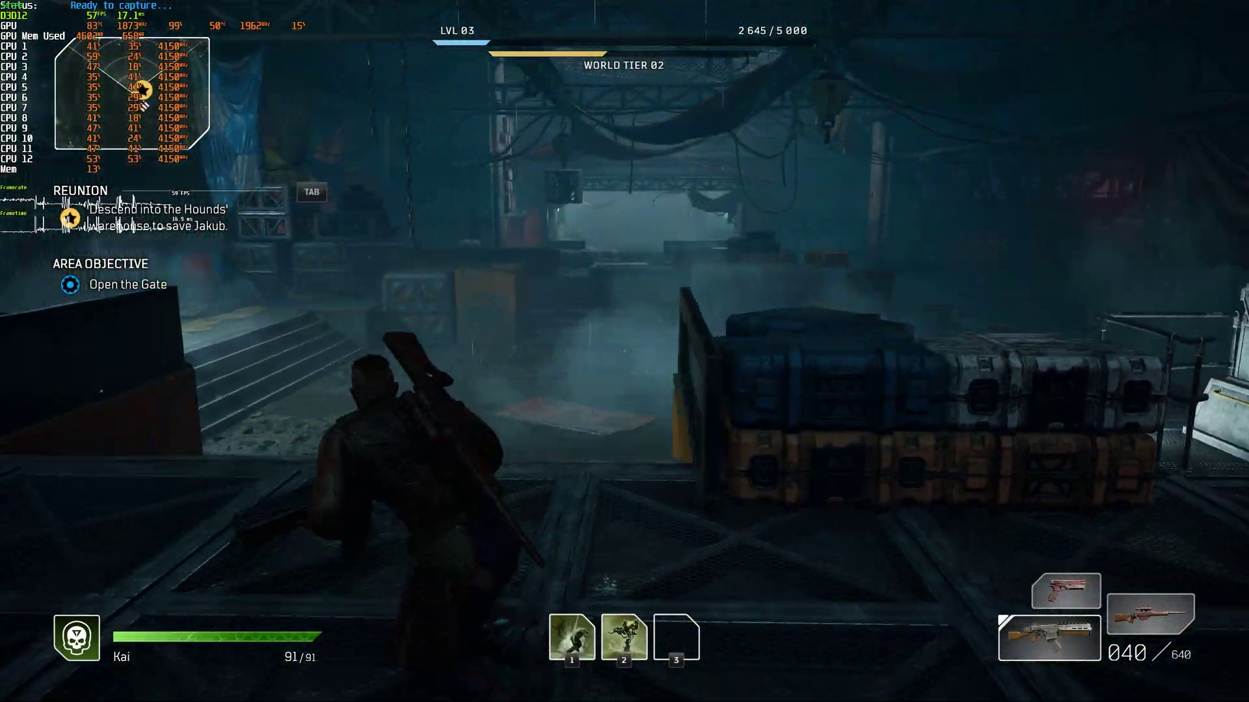
{"action": "key", "text": "w"}
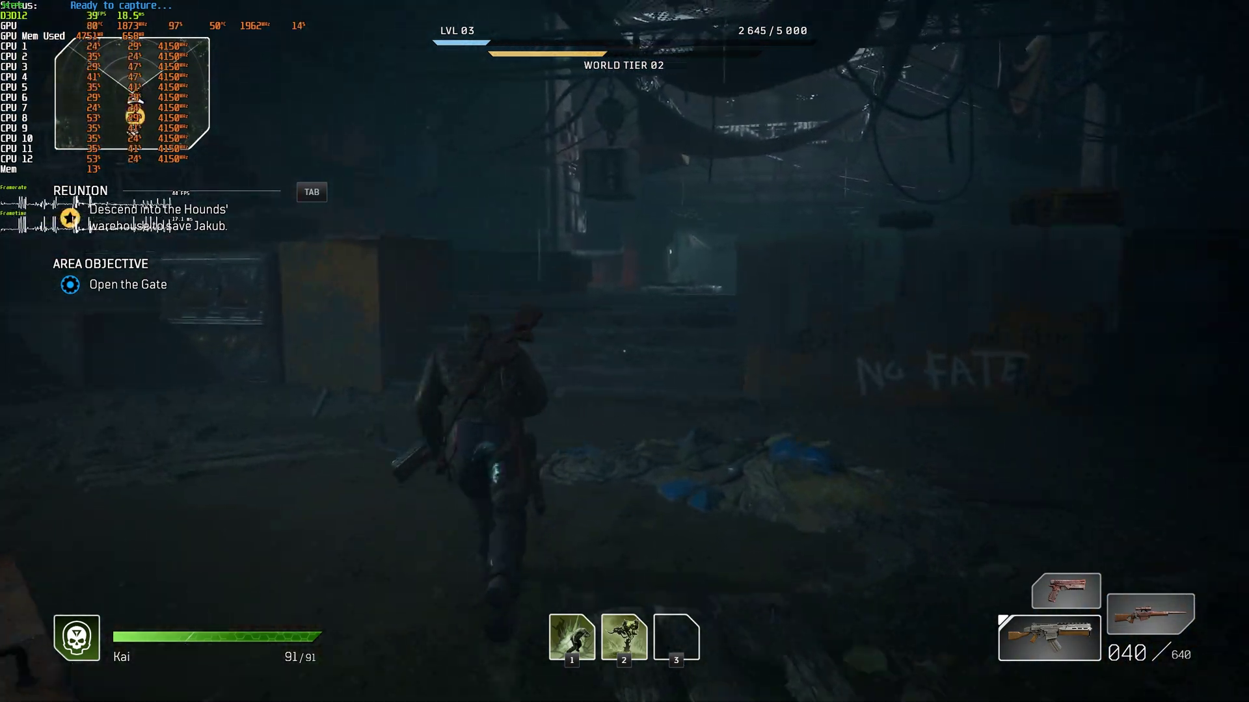
{"action": "key", "text": "w"}
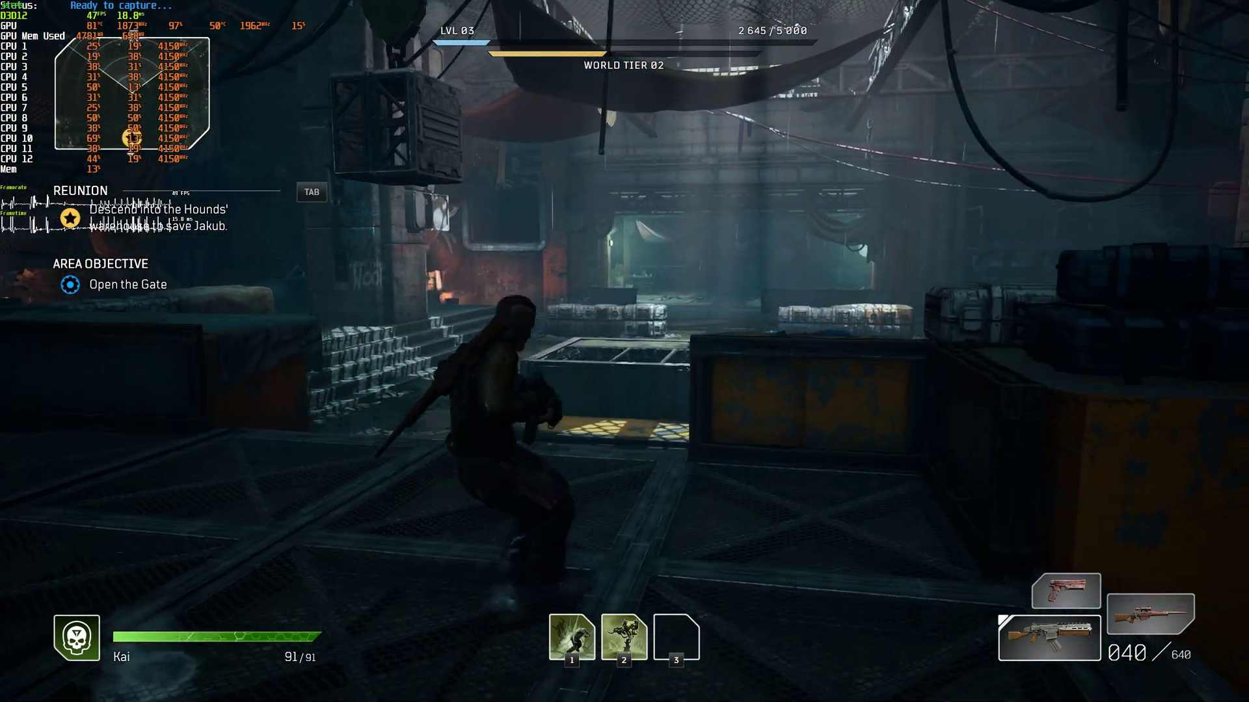
{"action": "key", "text": "w"}
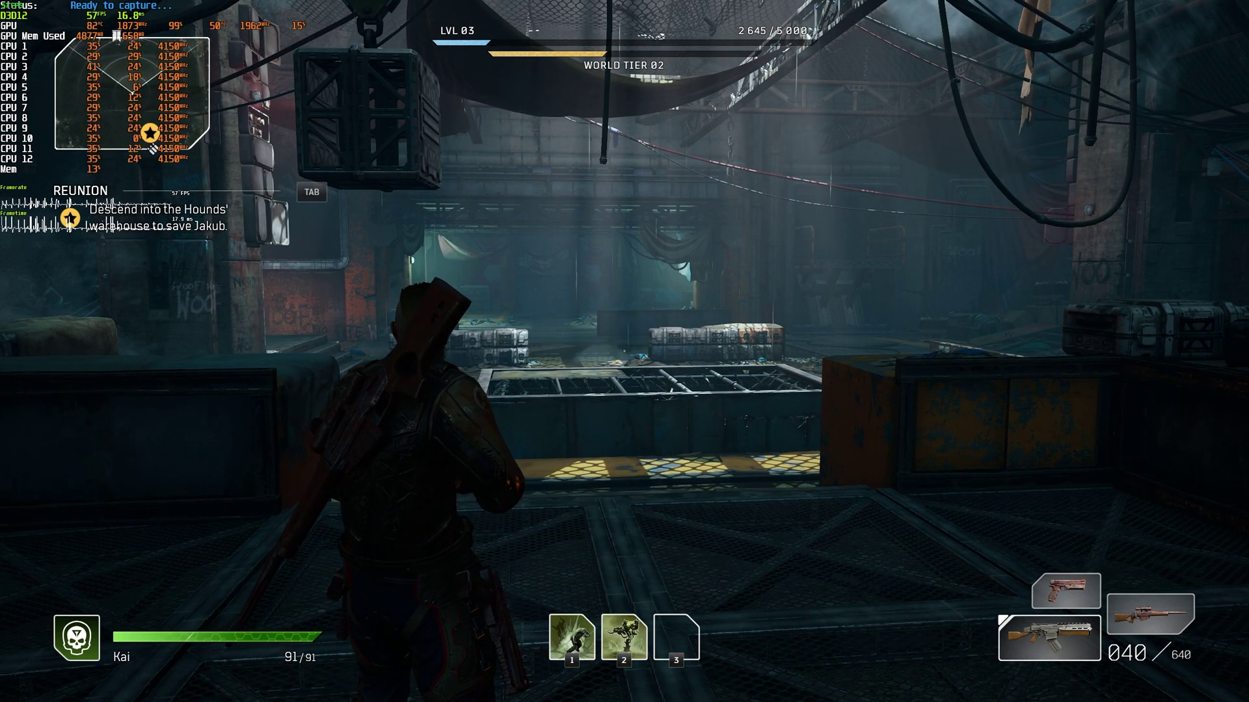
Sign out of Steam Friends & Chat by setting the status to Offline in the in-game overlay, and return to the game
{"action": "key", "text": "shift+Tab"}
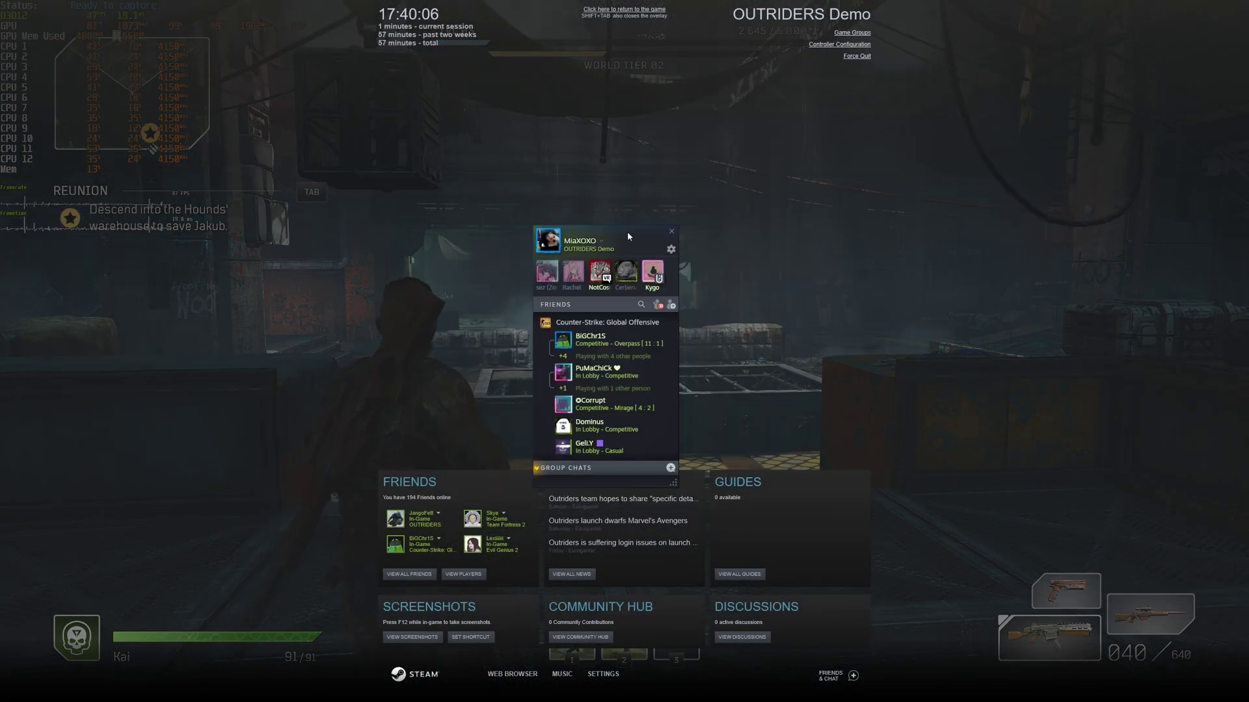
{"action": "left_click", "coordinate": [601, 241]}
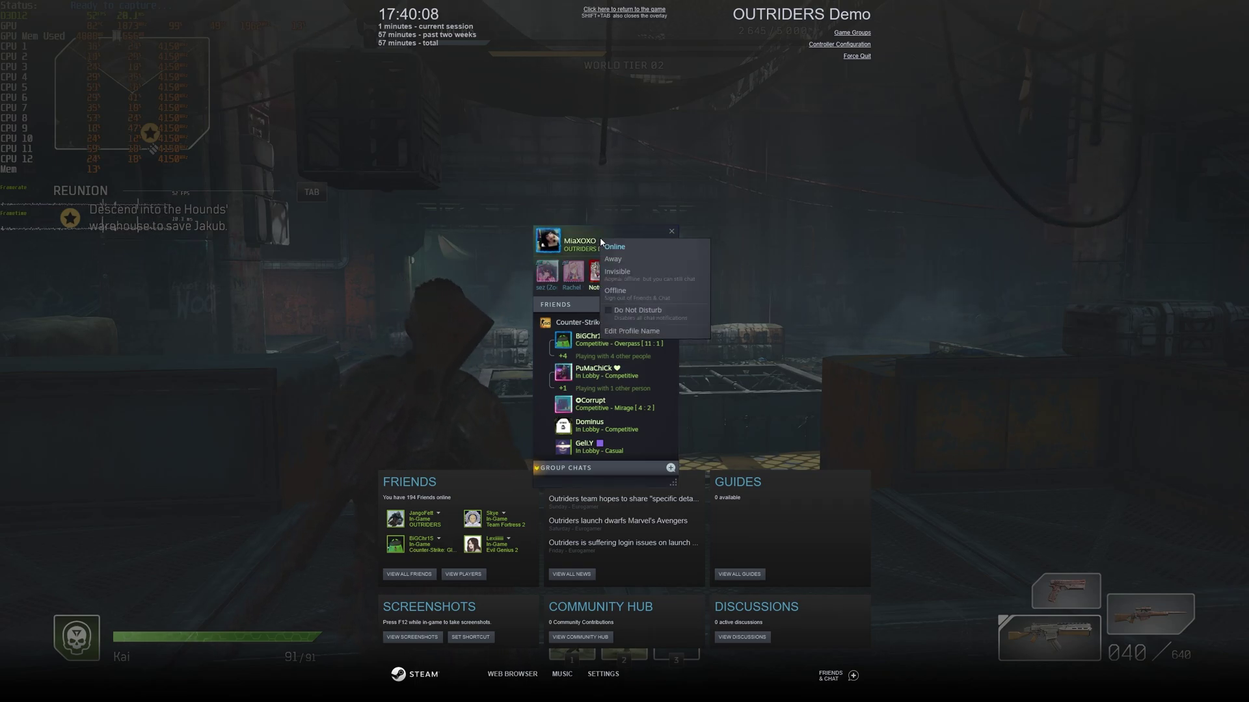
{"action": "left_click", "coordinate": [629, 298]}
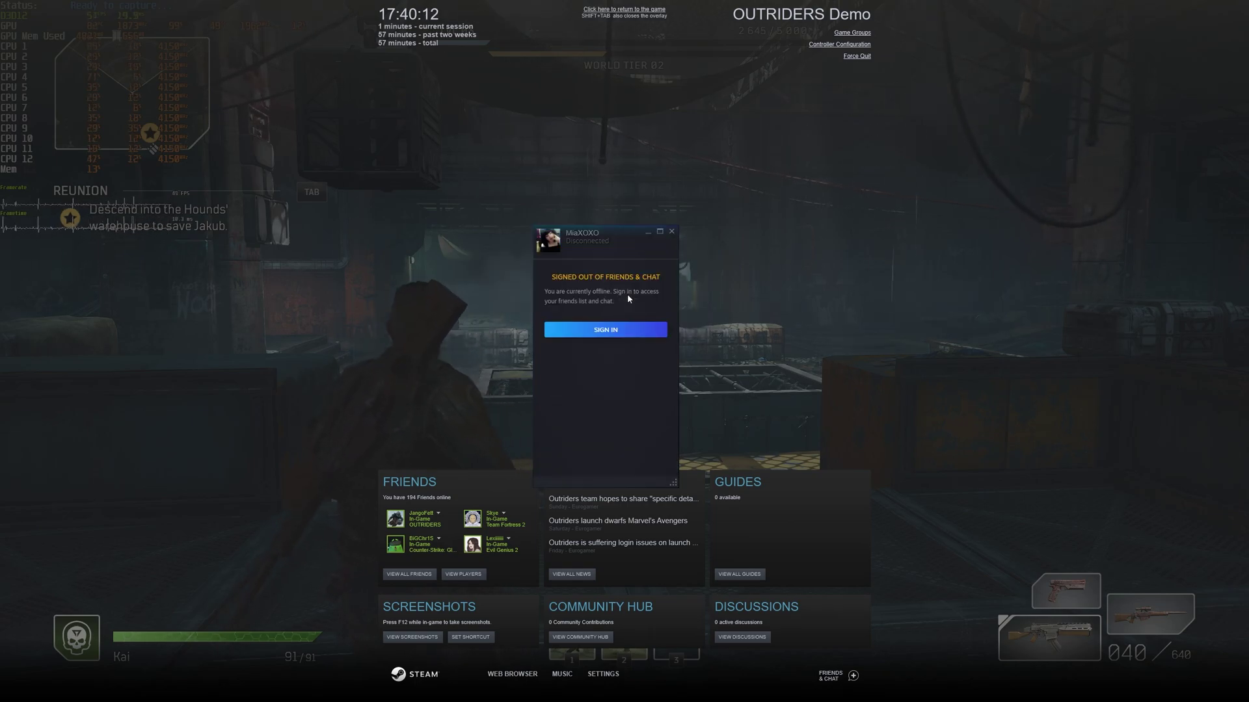
{"action": "key", "text": "shift+Tab"}
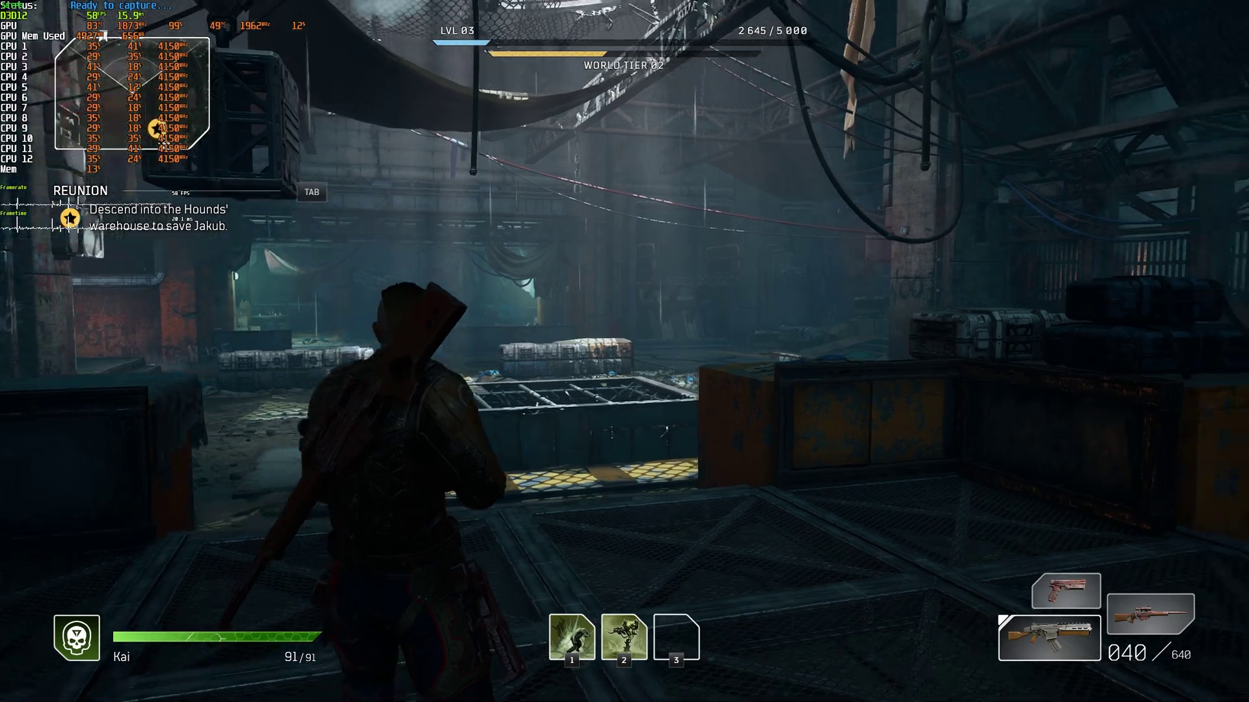
Run the character around the warehouse with Steam Friends & Chat offline to examine the frame rate and frame time
{"action": "key", "text": "d"}
{"action": "key", "text": "a"}
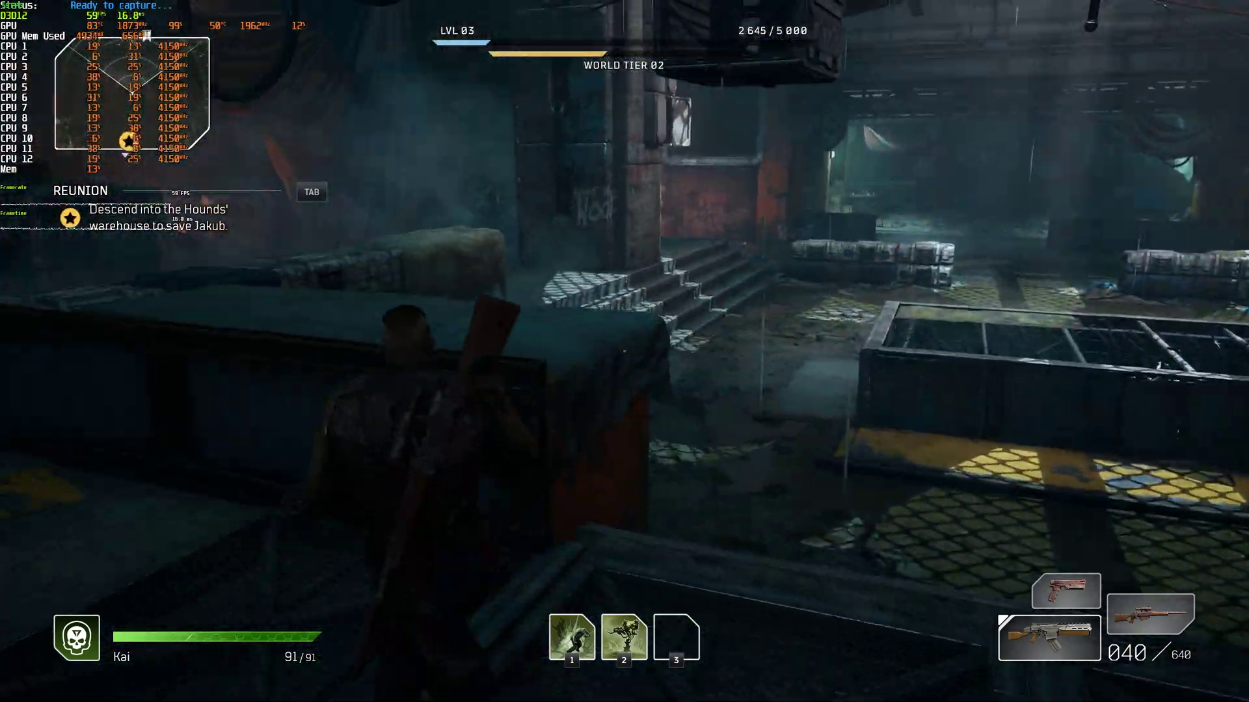
{"action": "key", "text": "d"}
{"action": "key", "text": "s"}
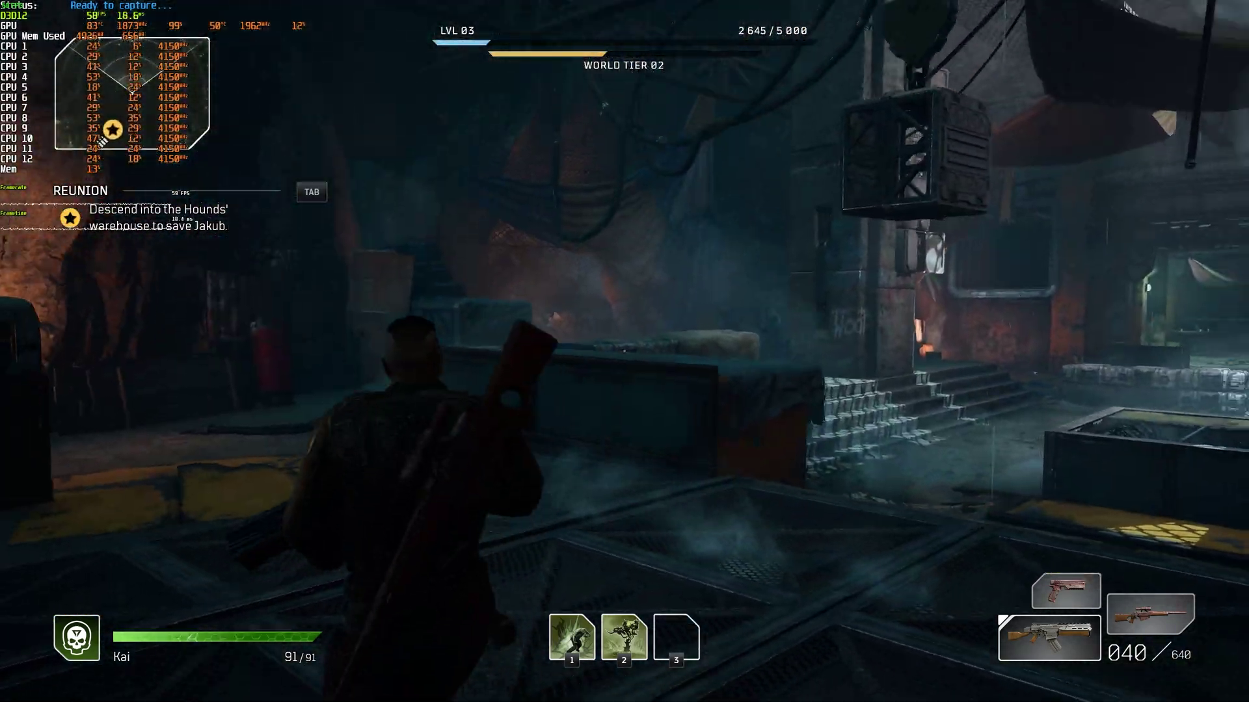
{"action": "key", "text": "w"}
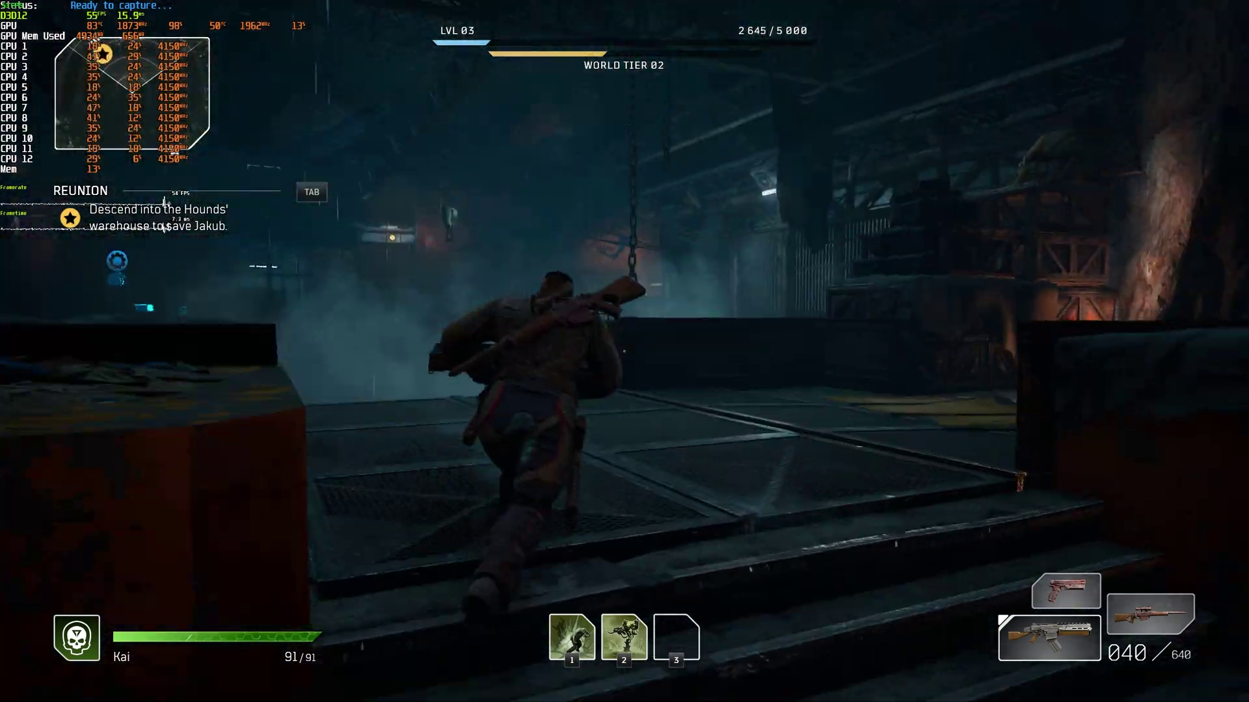
{"action": "key", "text": "w"}
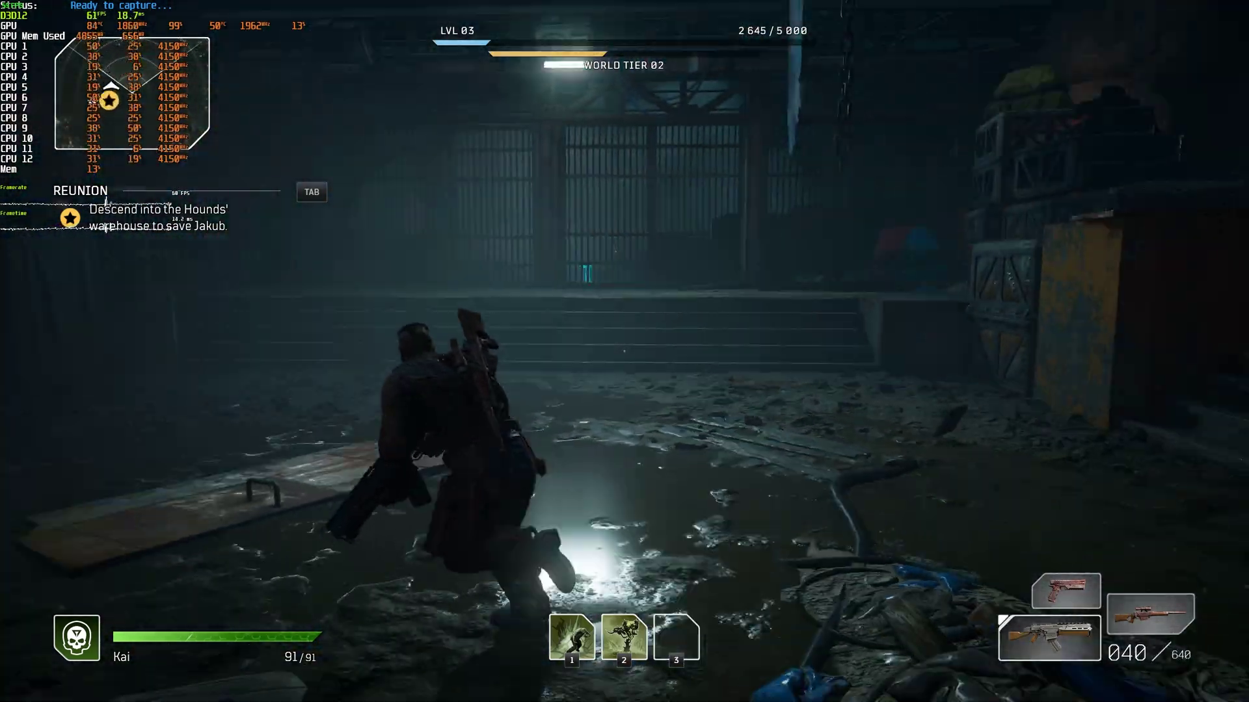
{"action": "key", "text": "w"}
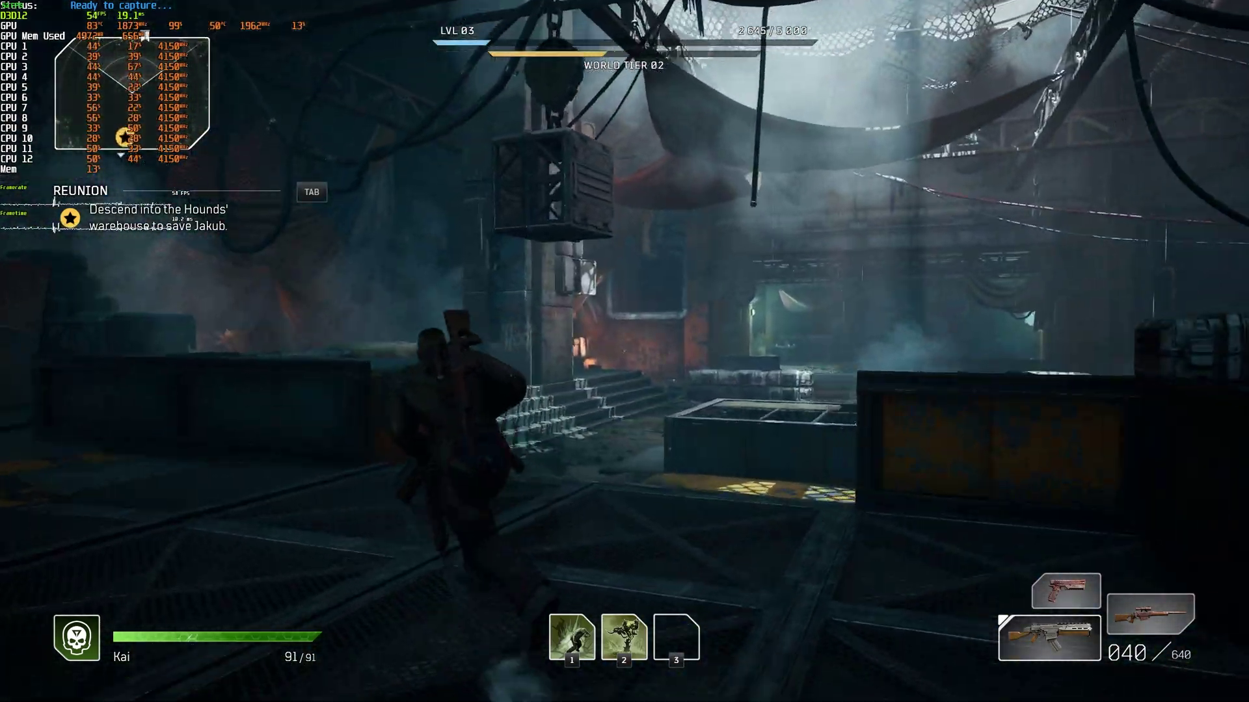
{"action": "key", "text": "w"}
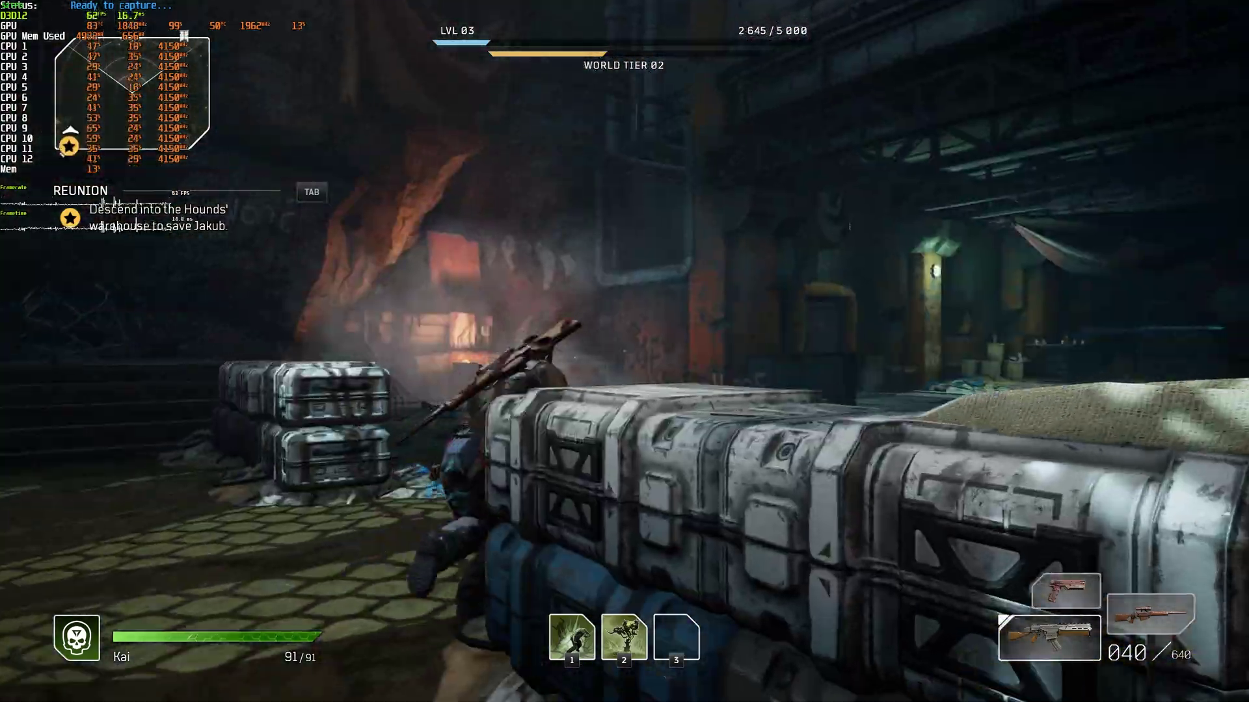
{"action": "key", "text": "w"}
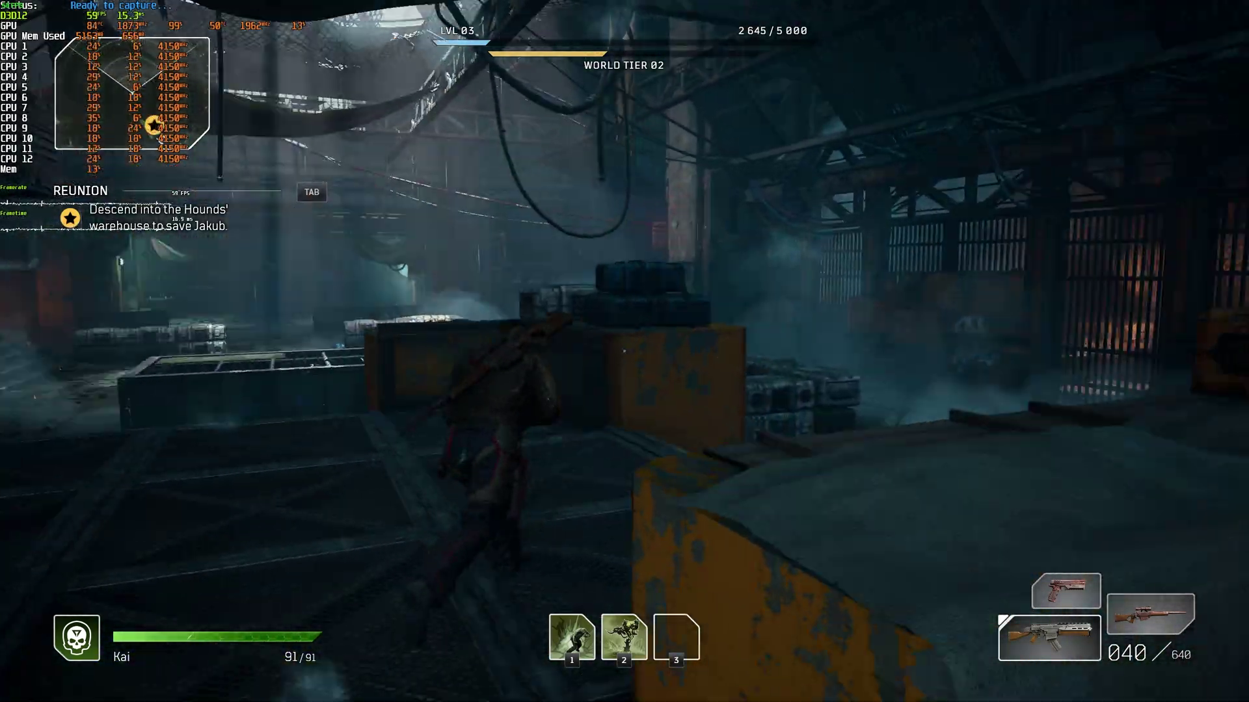
{"action": "key", "text": "w"}
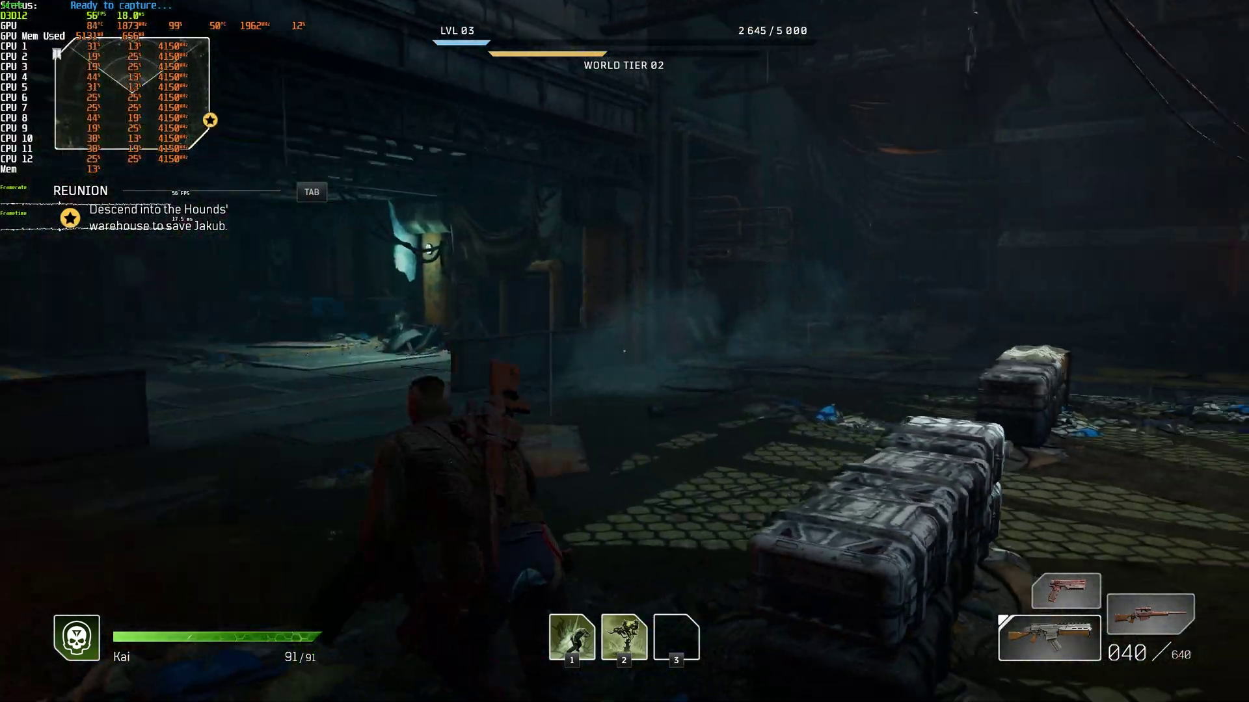
{"action": "key", "text": "w"}
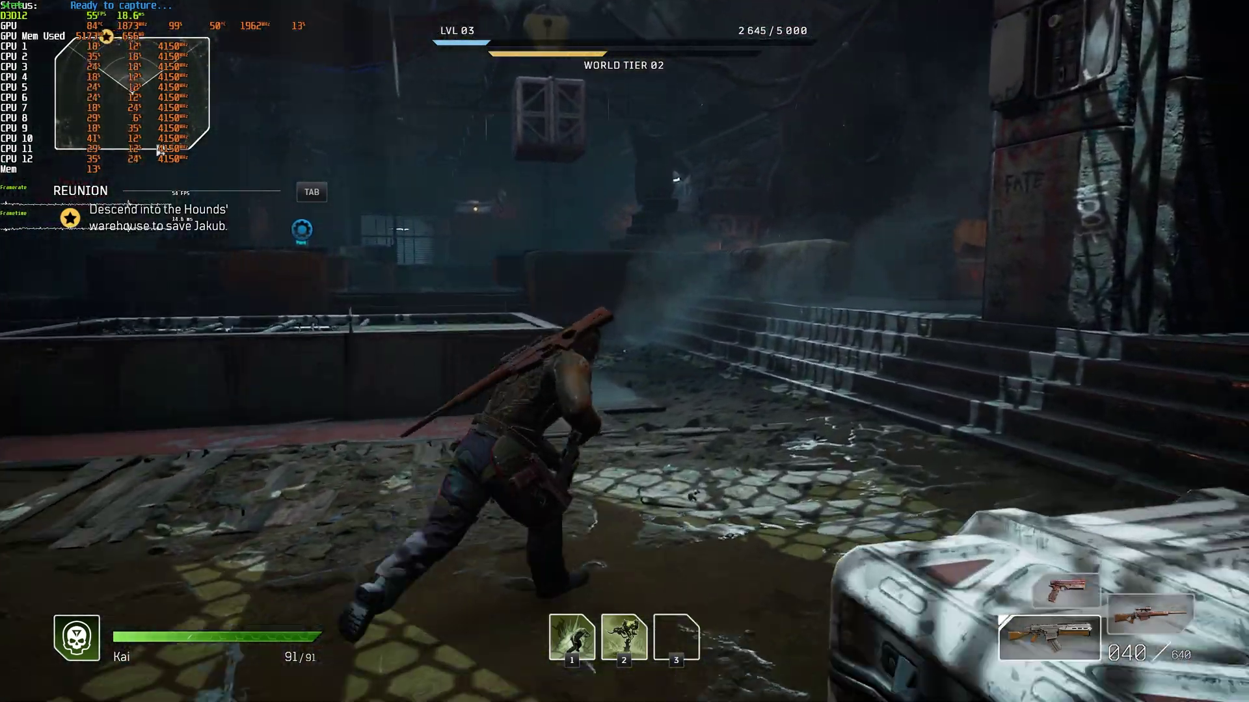
{"action": "key", "text": "w"}
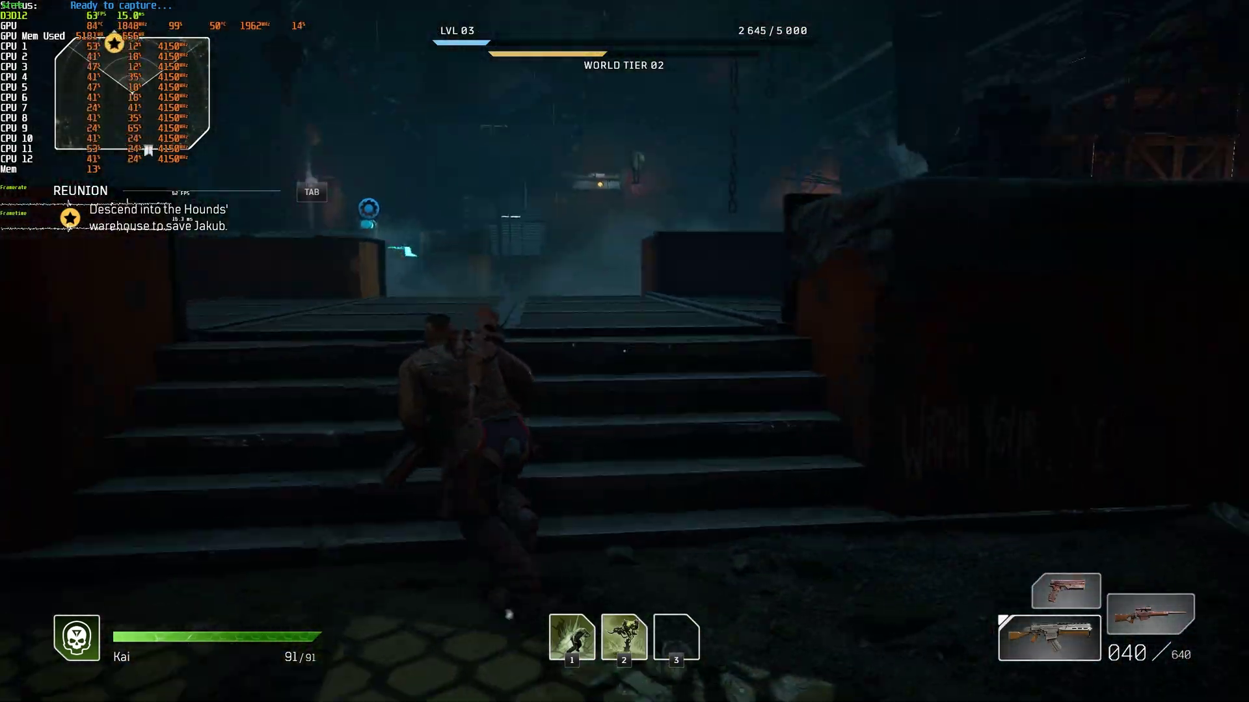
{"action": "key", "text": "w"}
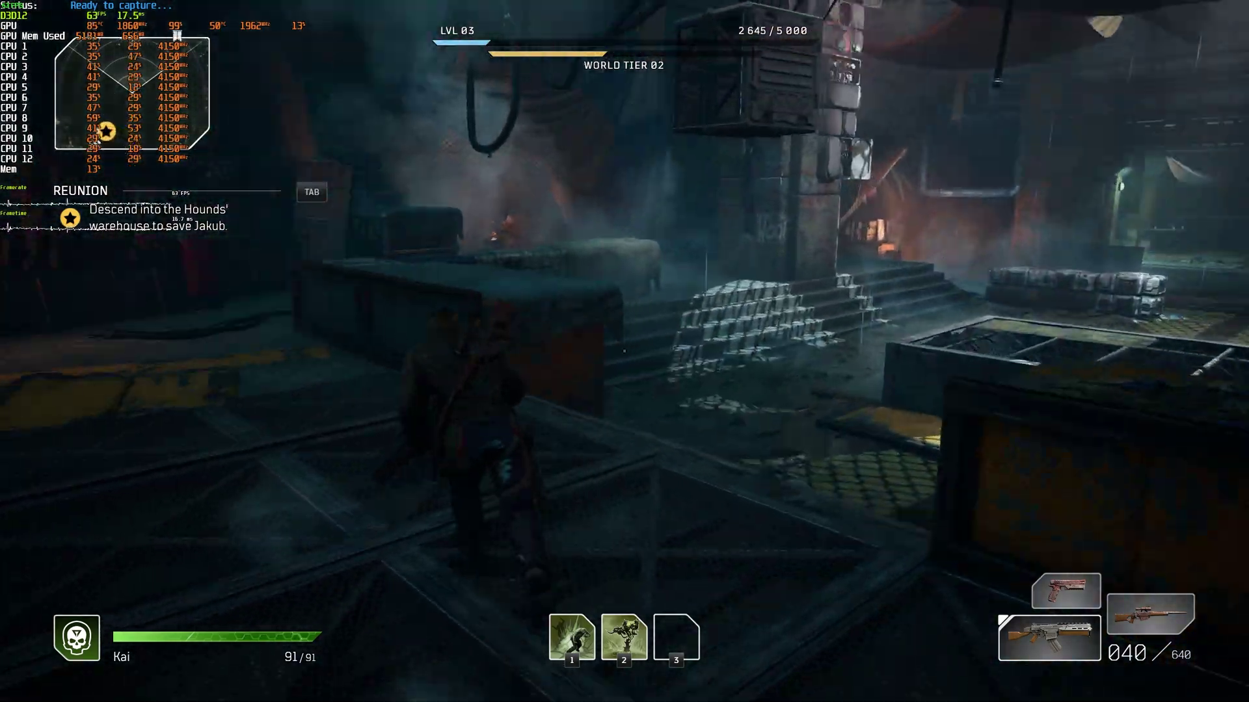
{"action": "key", "text": "w"}
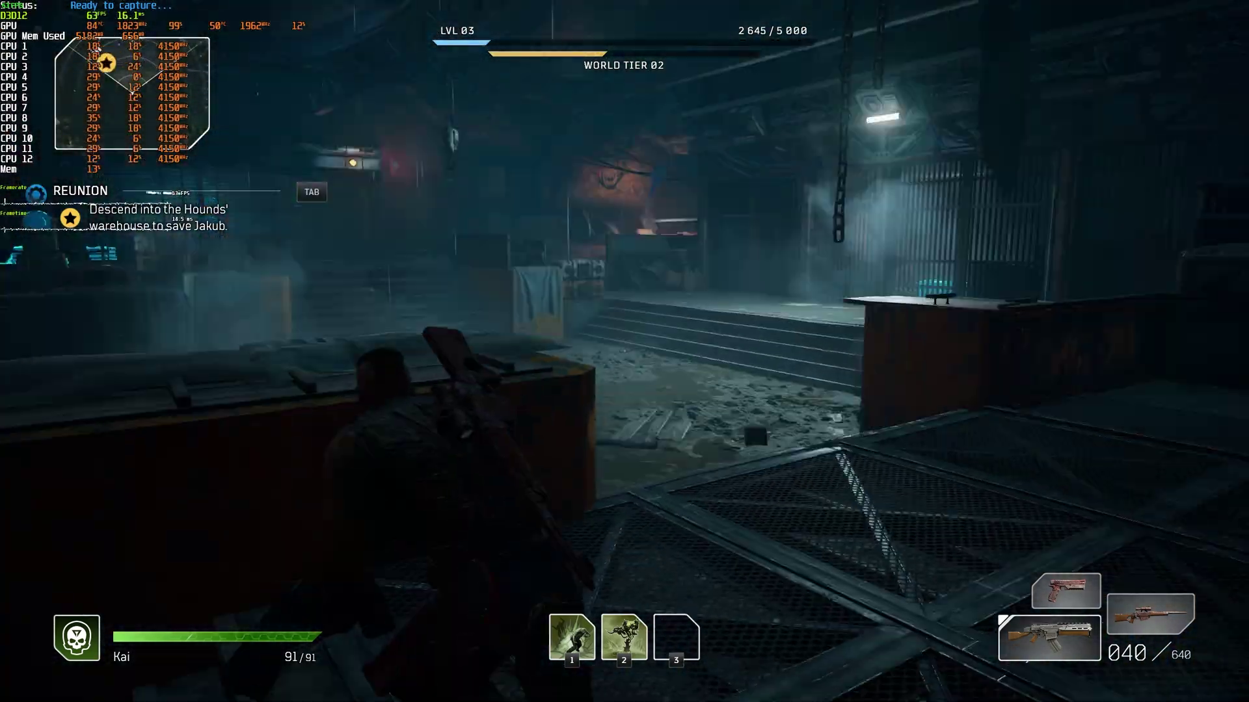
{"action": "key", "text": "w"}
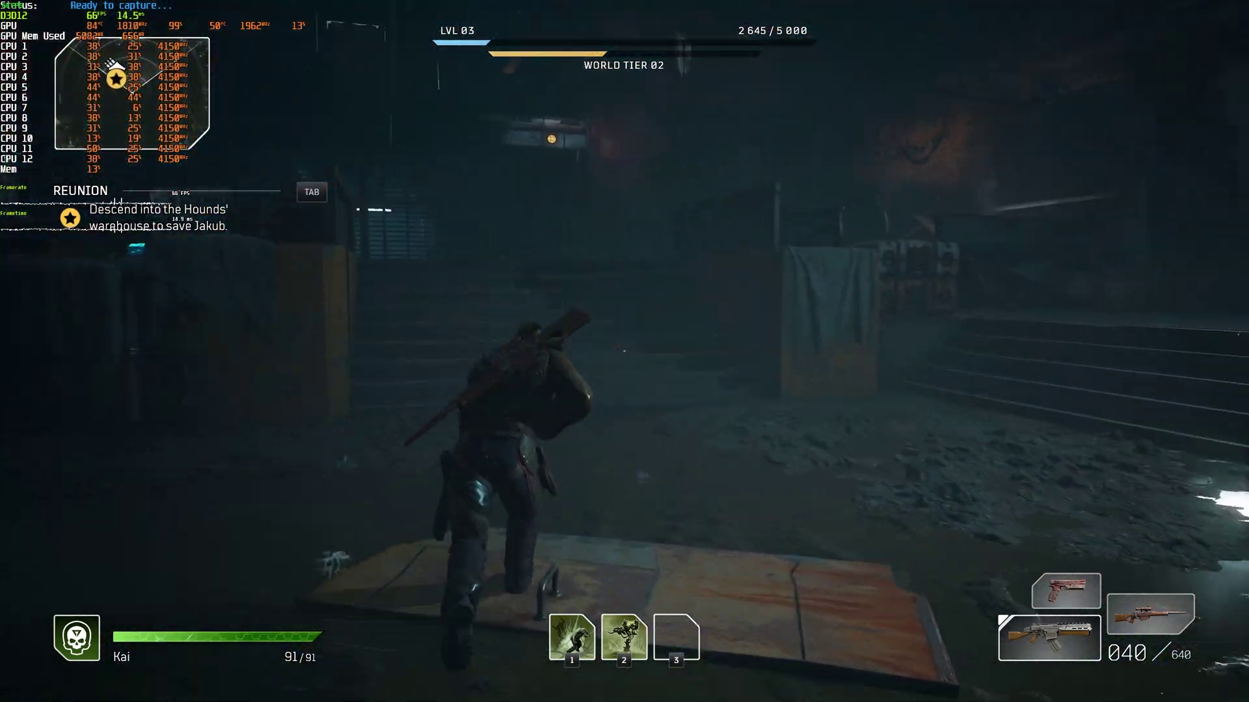
{"action": "key", "text": "w"}
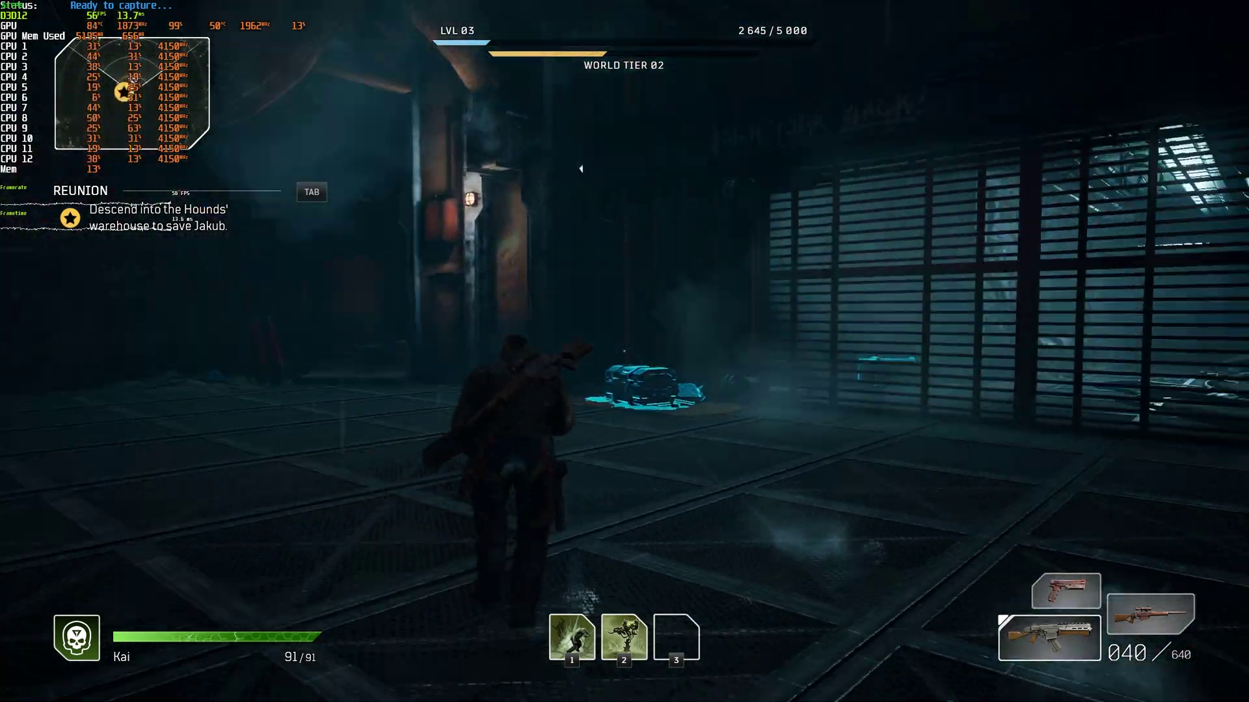
{"action": "key", "text": "w"}
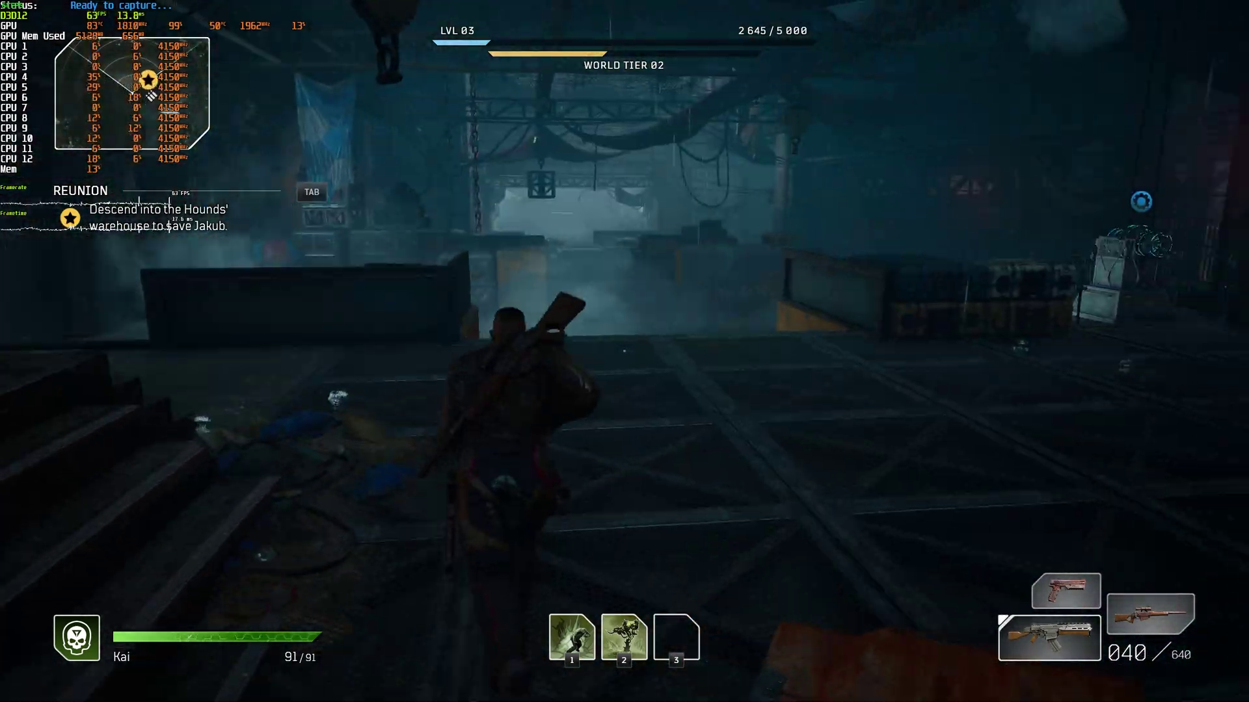
{"action": "key", "text": "w"}
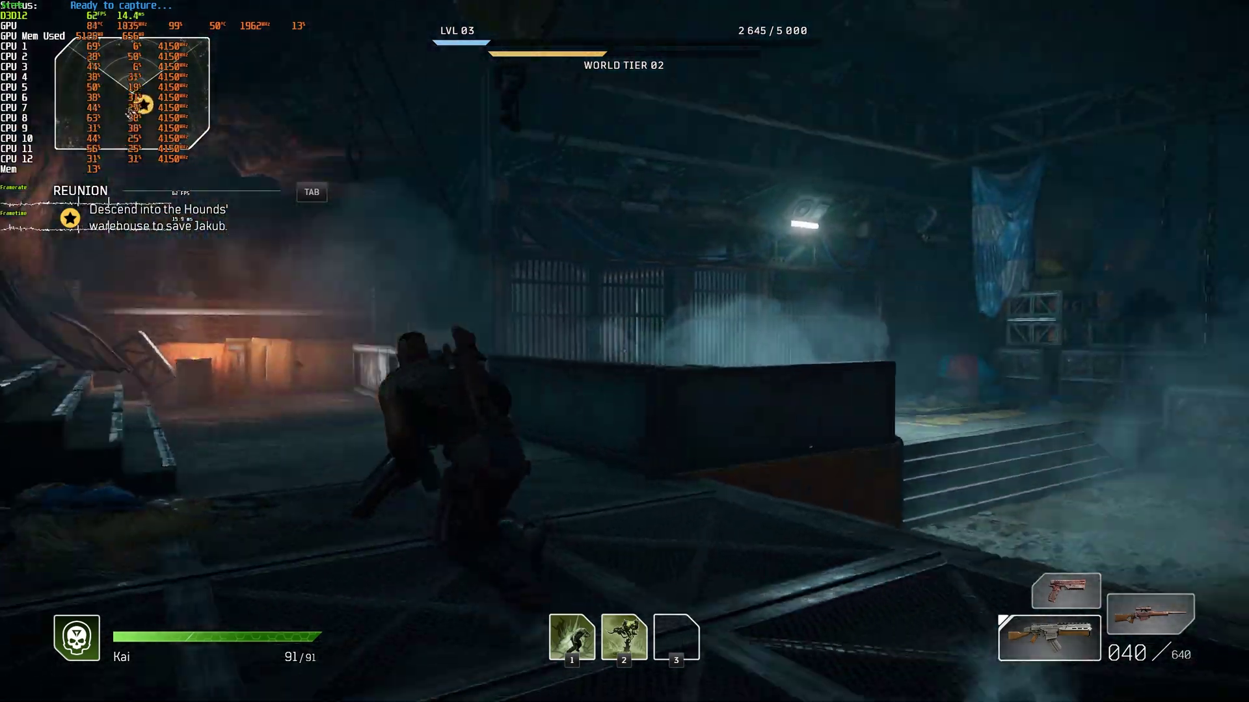
{"action": "key", "text": "w"}
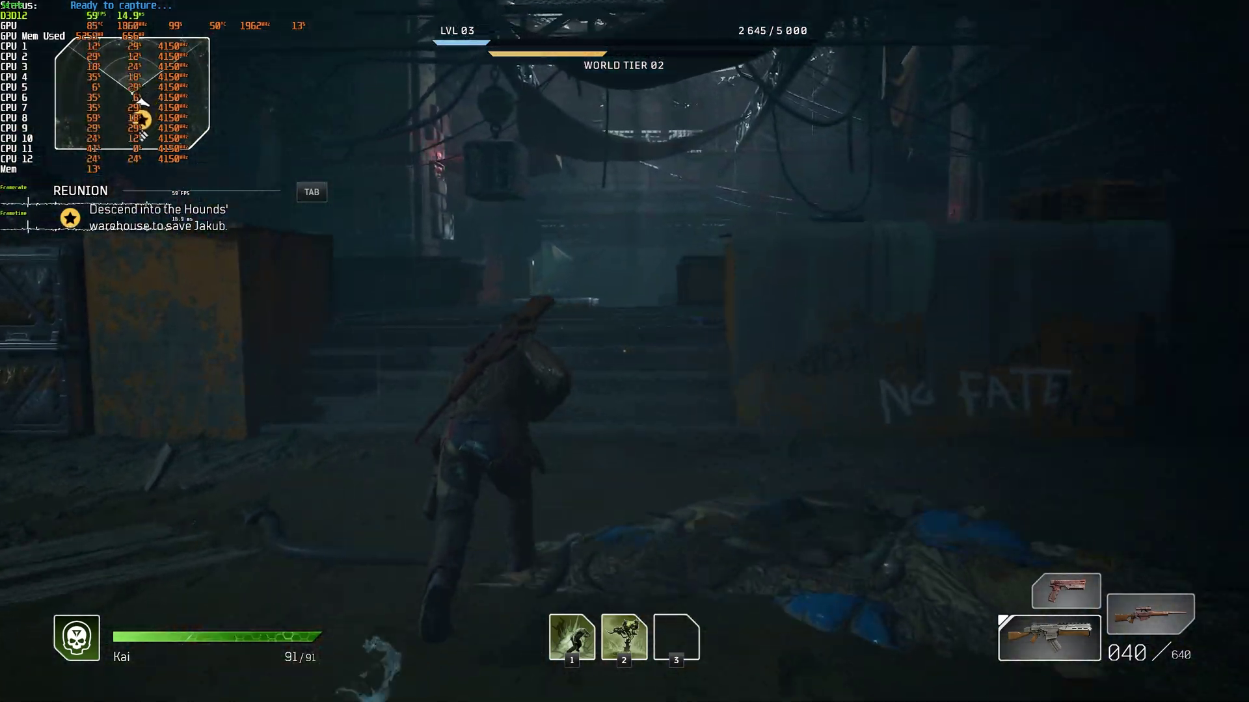
{"action": "key", "text": "w"}
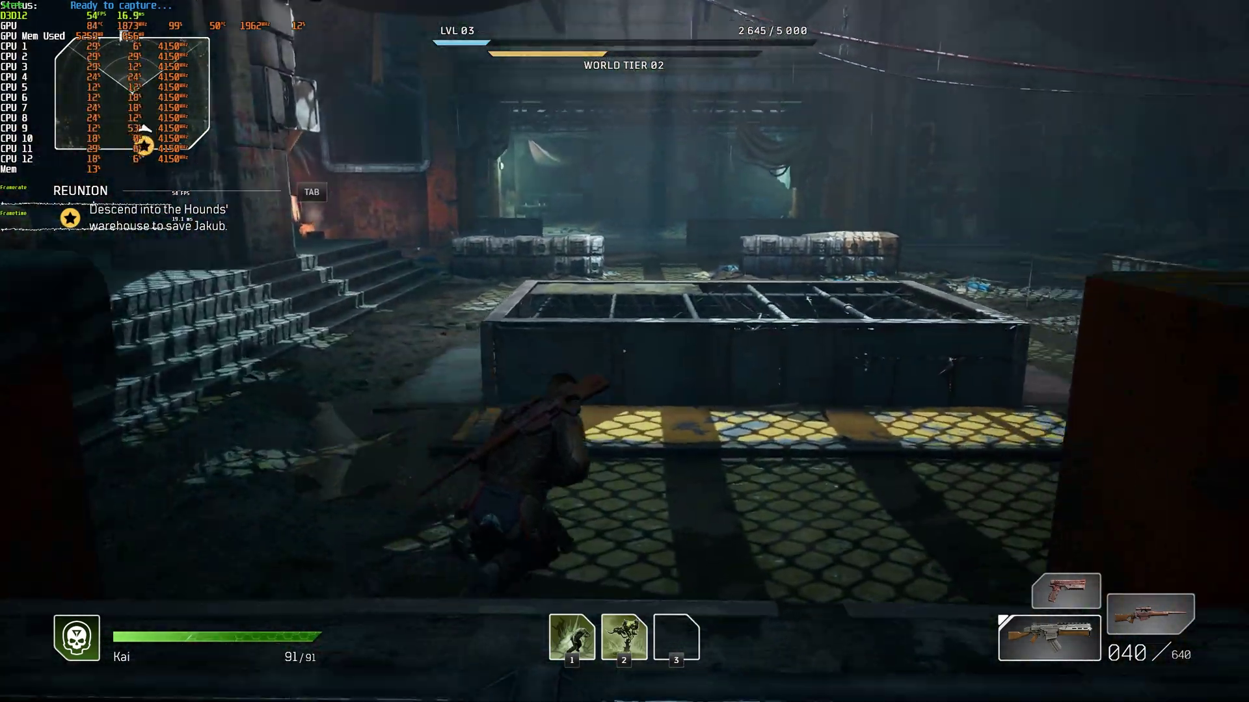
{"action": "key", "text": "w"}
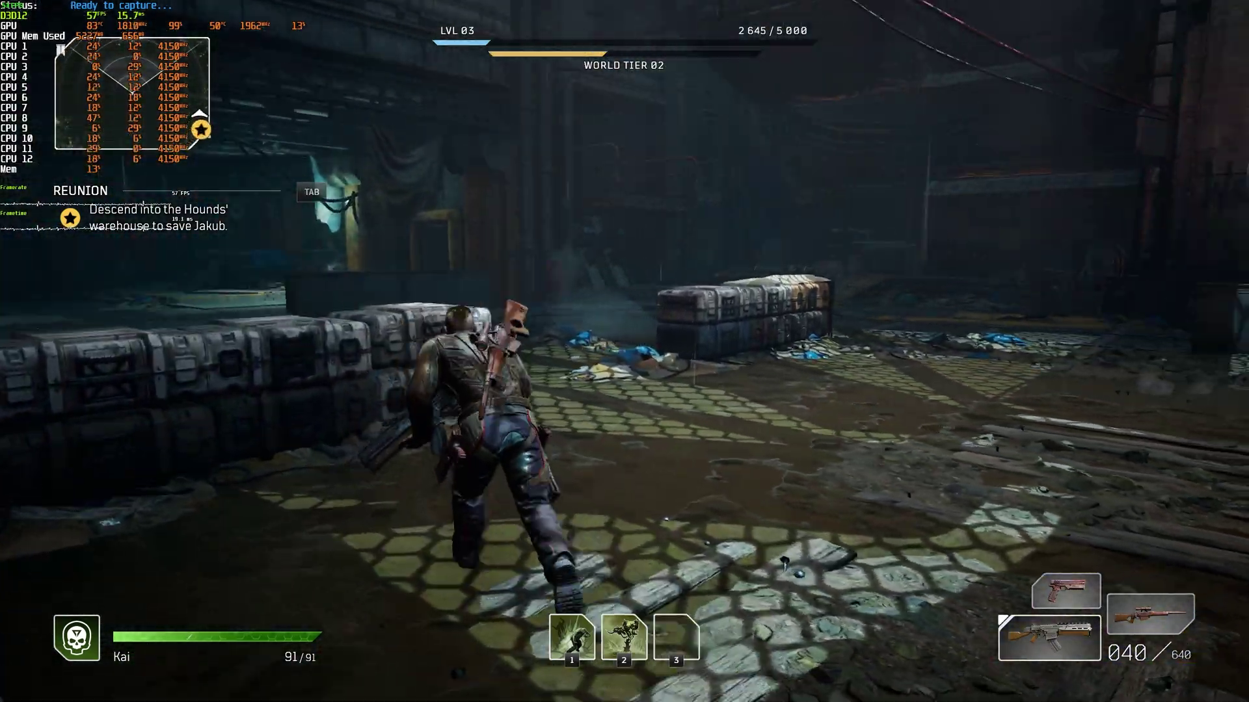
{"action": "key", "text": "w"}
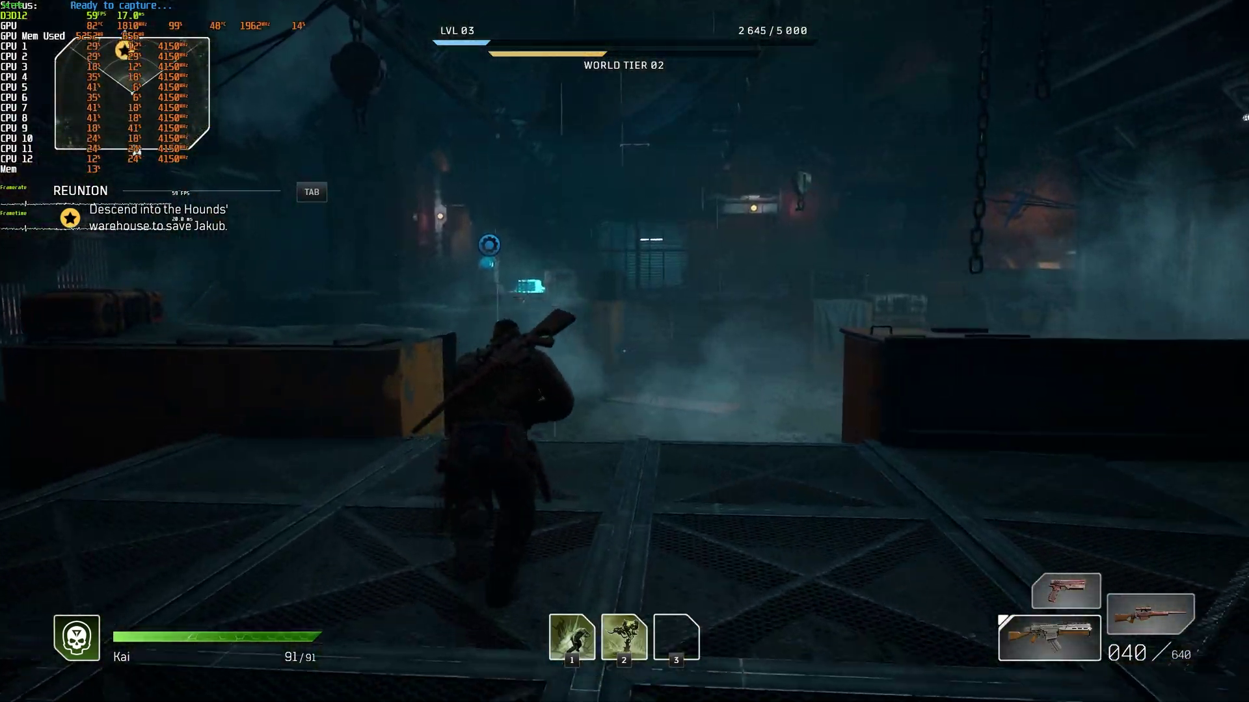
{"action": "key", "text": "w"}
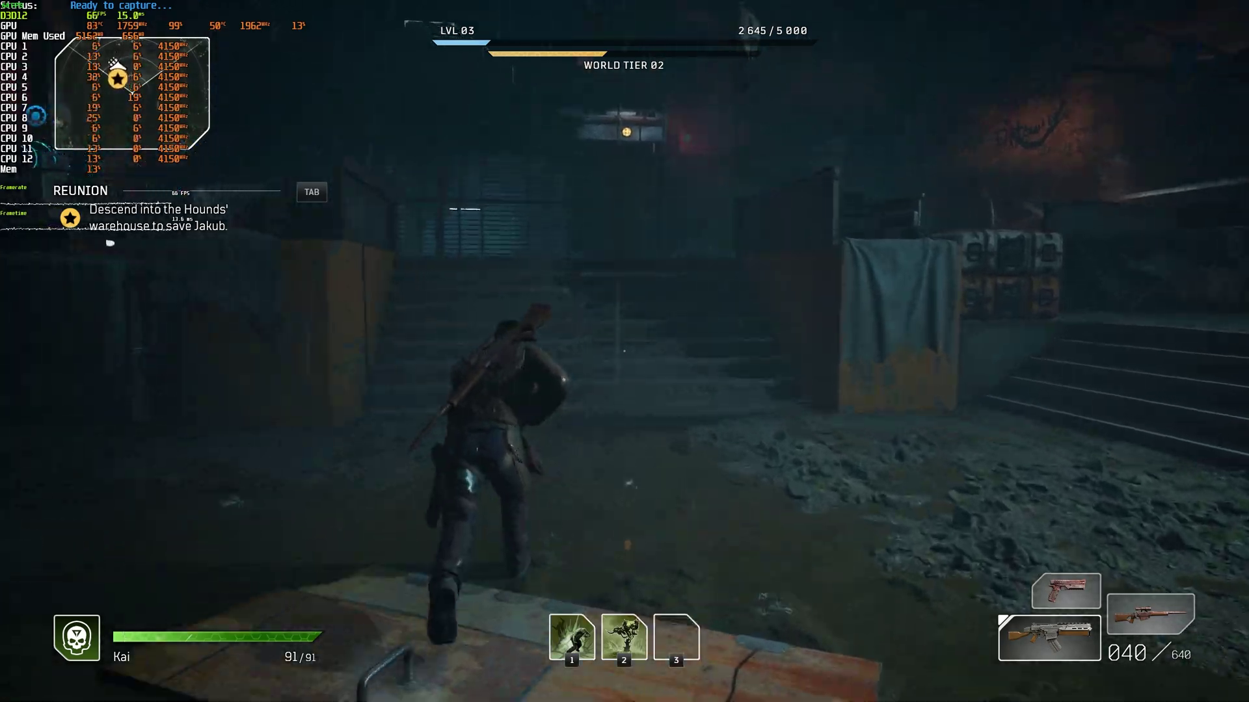
{"action": "key", "text": "w"}
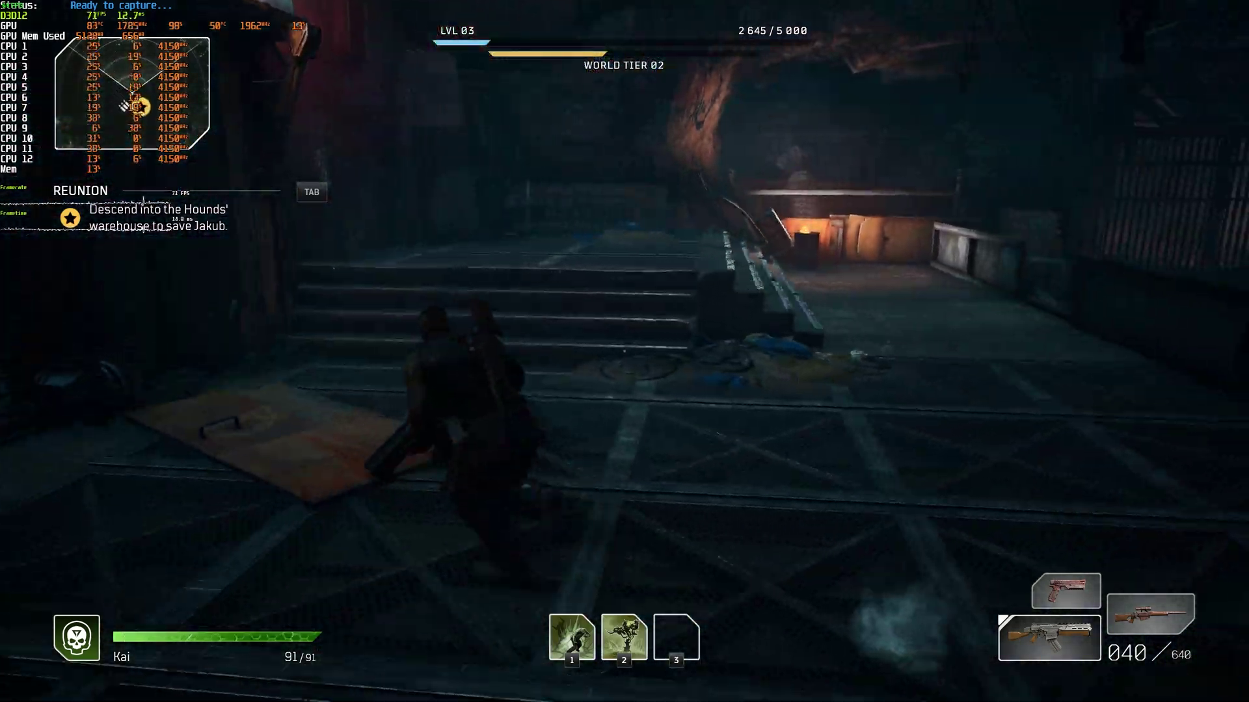
{"action": "key", "text": "w"}
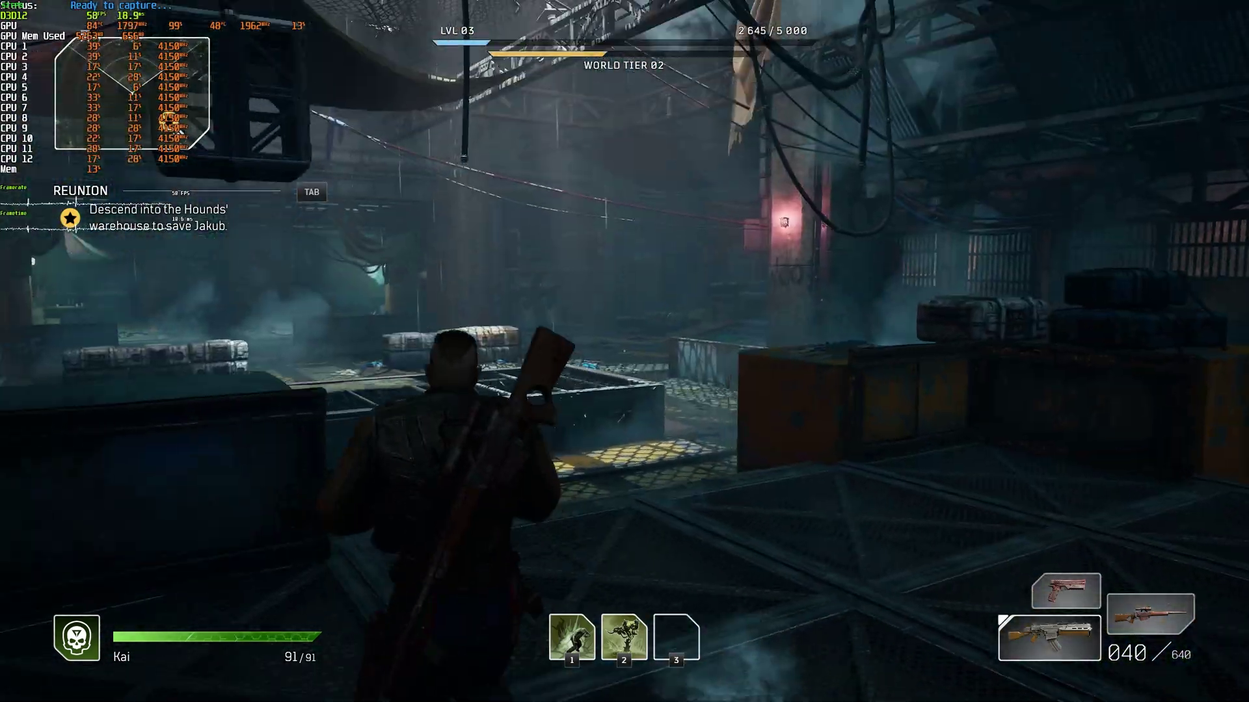
{"action": "key", "text": "a"}
{"action": "key", "text": "w"}
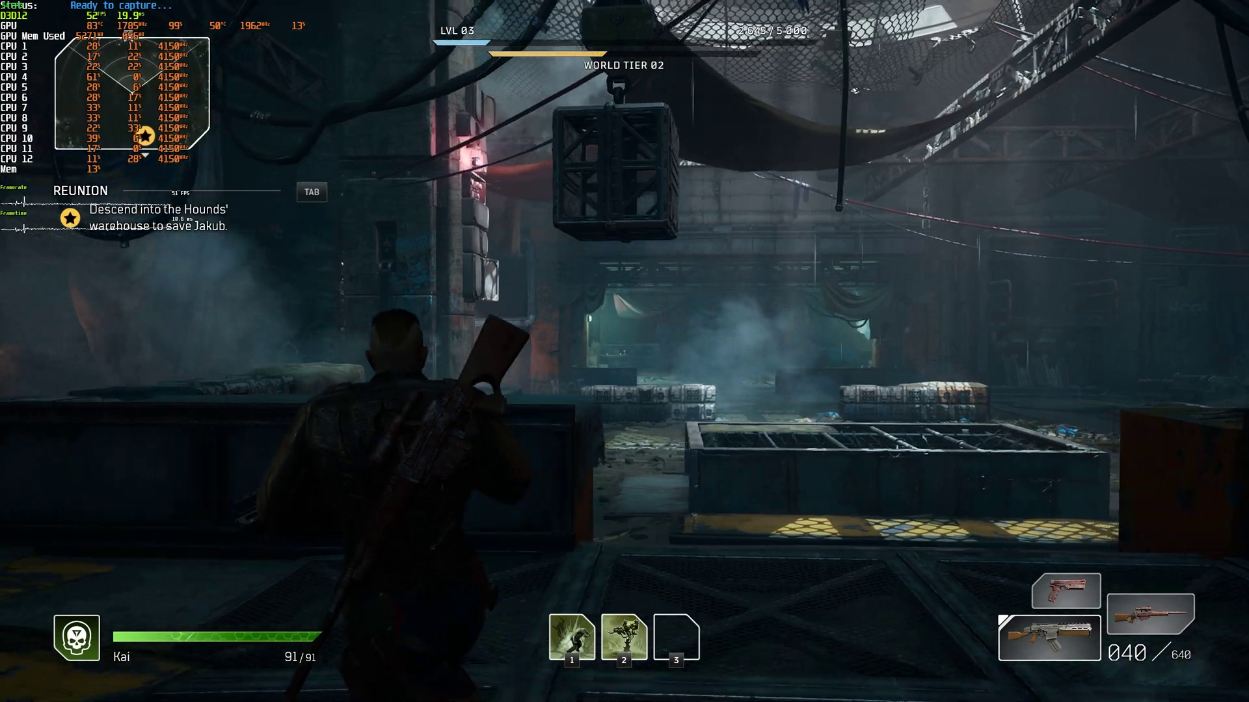
{"action": "key", "text": "d"}
{"action": "key", "text": "s"}
{"action": "key", "text": "a"}
{"action": "key", "text": "w"}
{"action": "key", "text": "d"}
{"action": "key", "text": "w"}
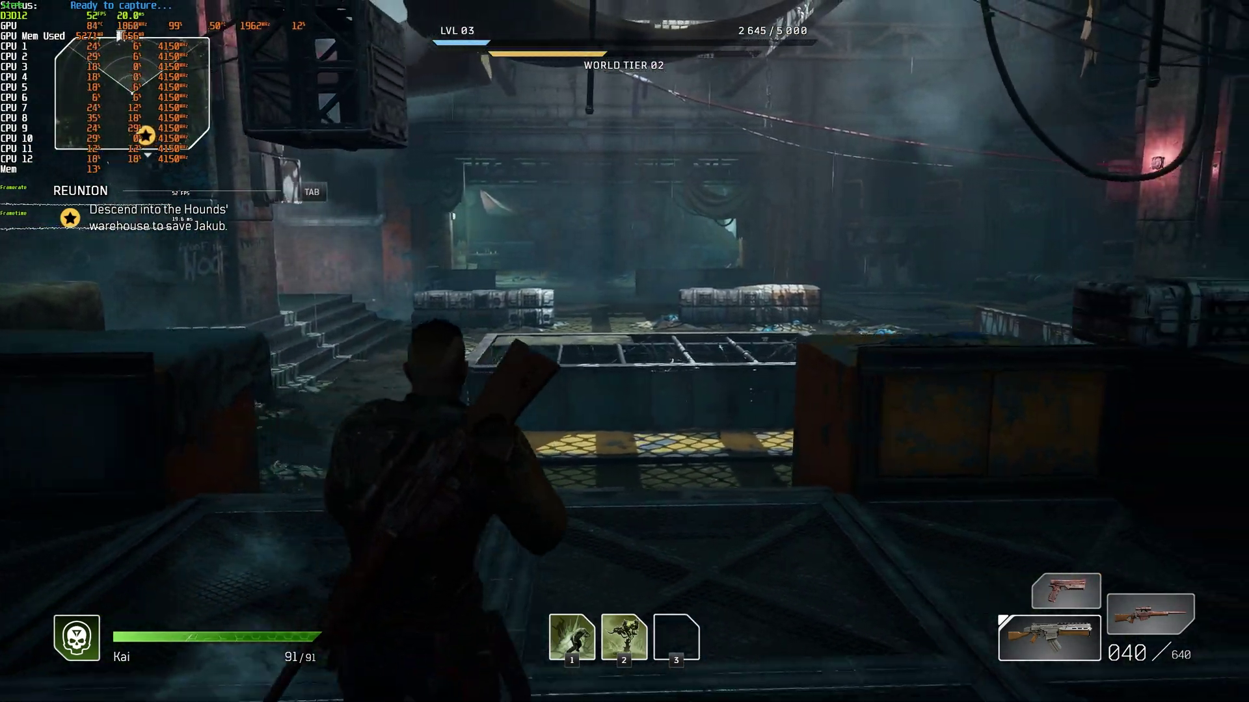
{"action": "key", "text": "w"}
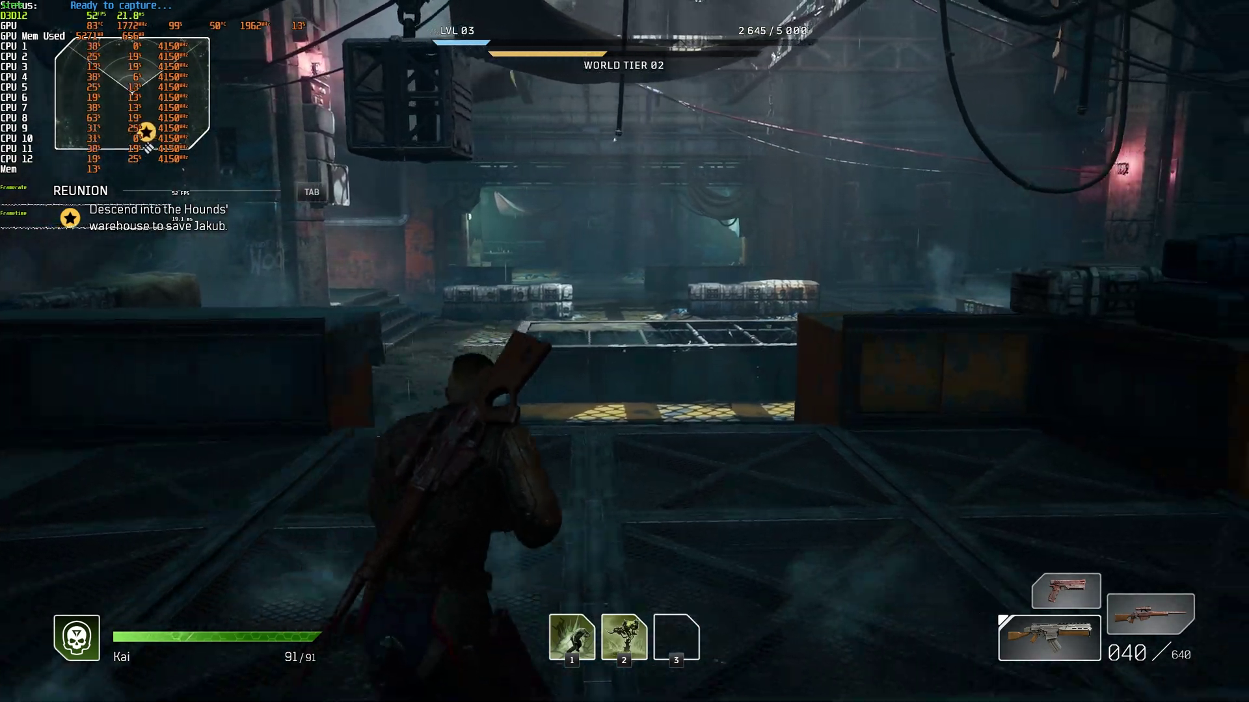
{"action": "key", "text": "d"}
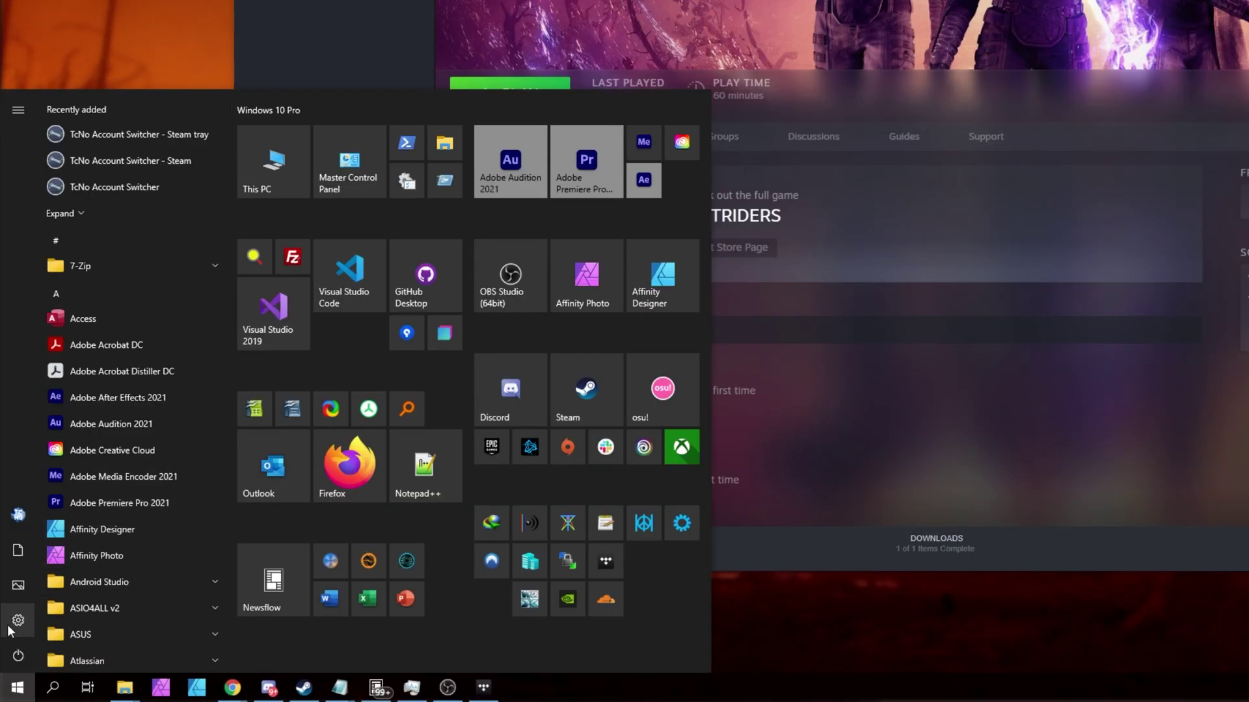
Open the Gaming section of Windows Settings and check the Xbox Game Bar switch and the Game Mode page
{"action": "left_click", "coordinate": [11, 627]}
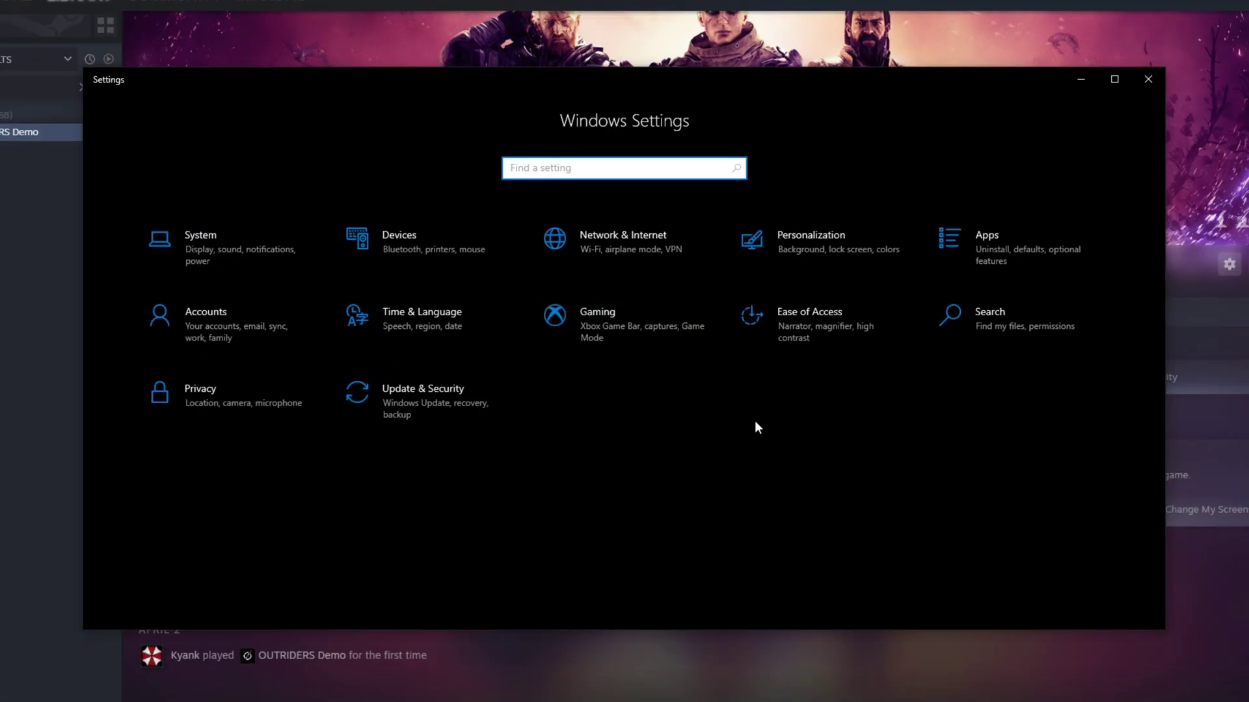
{"action": "left_click", "coordinate": [621, 336]}
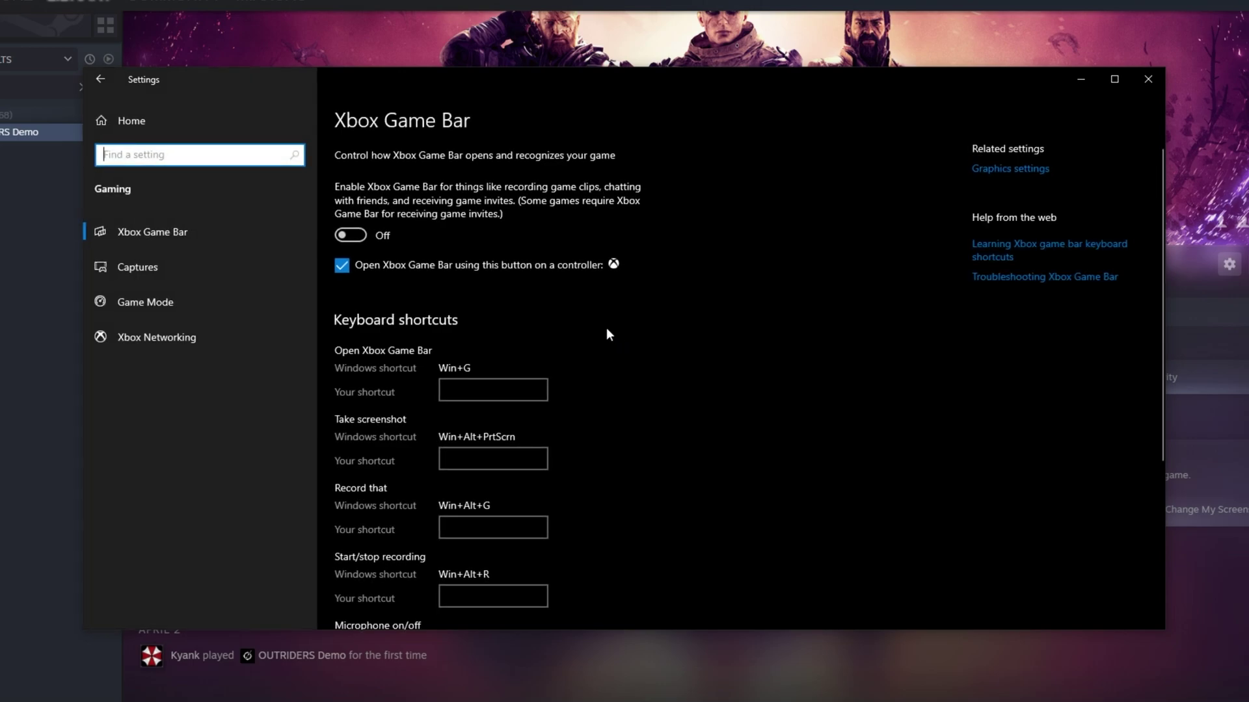
{"action": "left_click", "coordinate": [214, 241]}
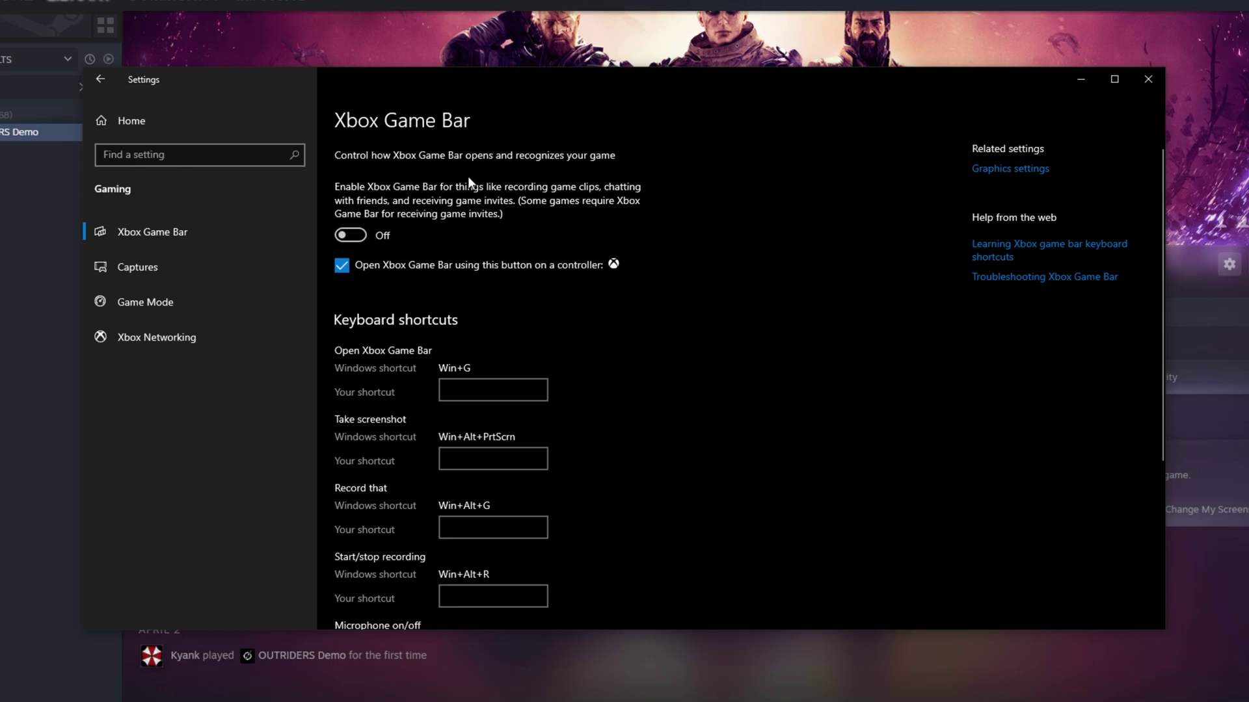
{"action": "scroll", "coordinate": [375, 236], "scroll_direction": "down", "scroll_amount": 4}
{"action": "scroll", "coordinate": [376, 242], "scroll_direction": "up", "scroll_amount": 4}
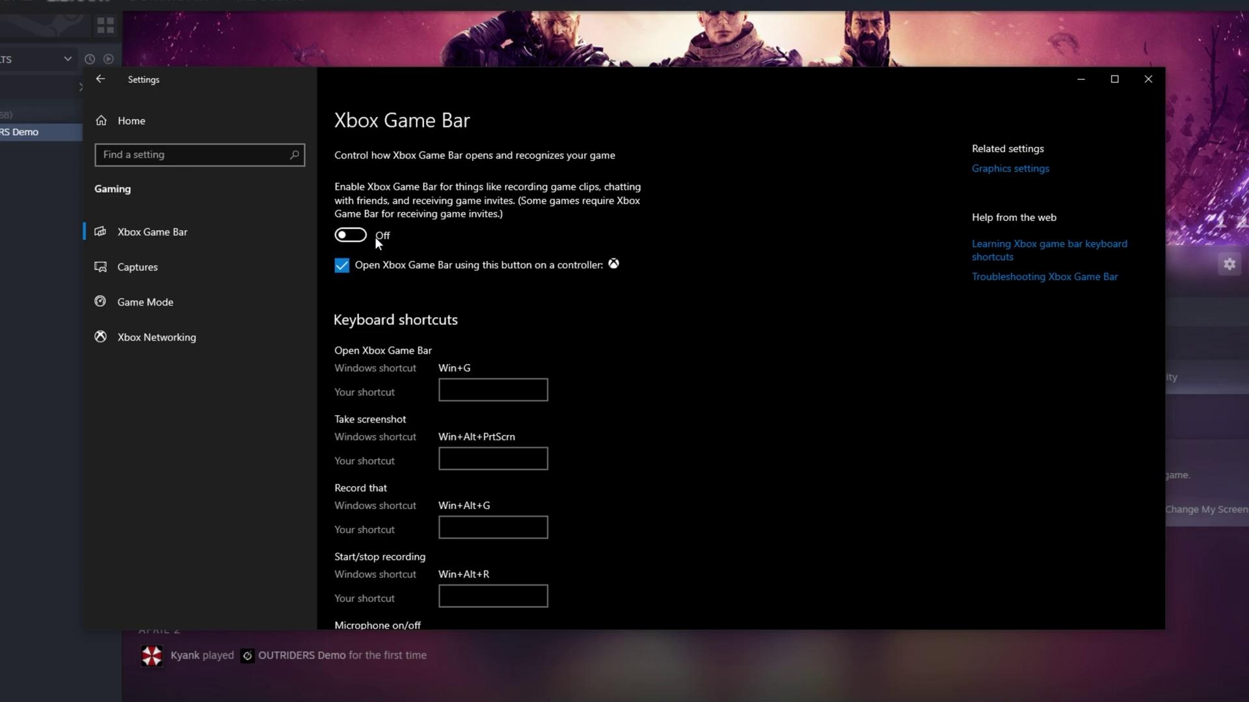
{"action": "left_click", "coordinate": [197, 301]}
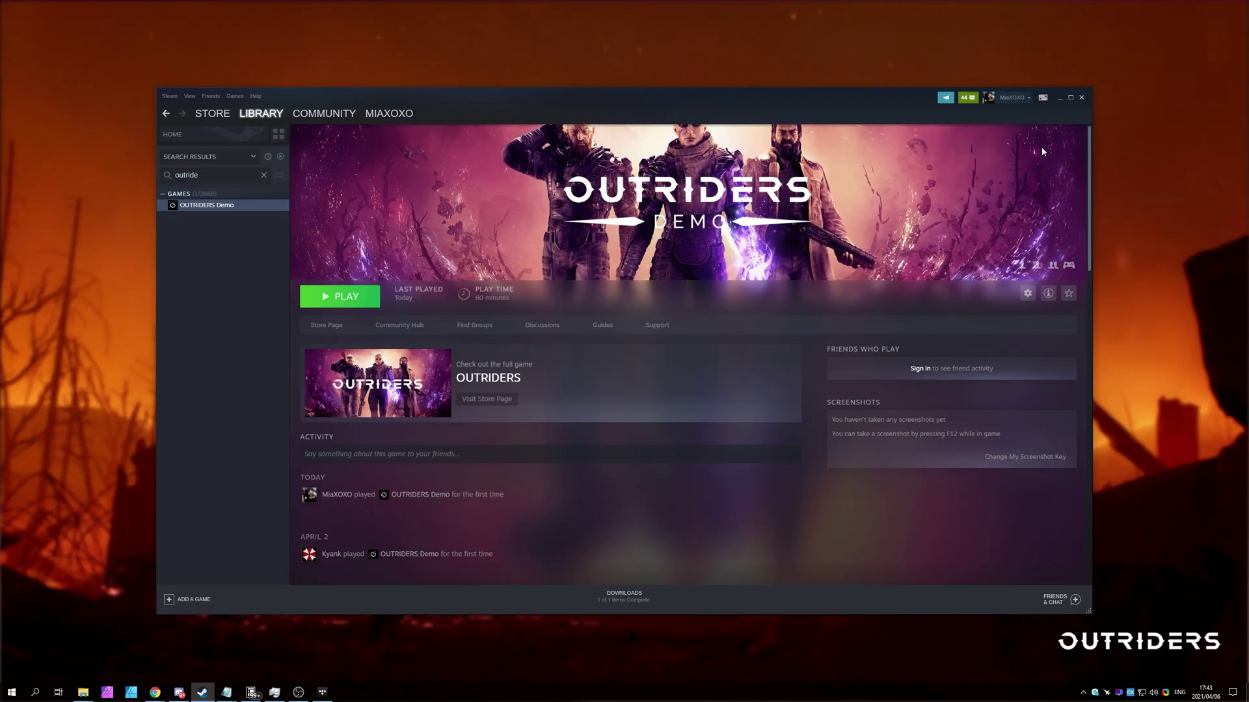
Minimize the Steam library and the OUTRIDERS Demo folder window to reveal the desktop
{"action": "left_click", "coordinate": [1060, 101]}
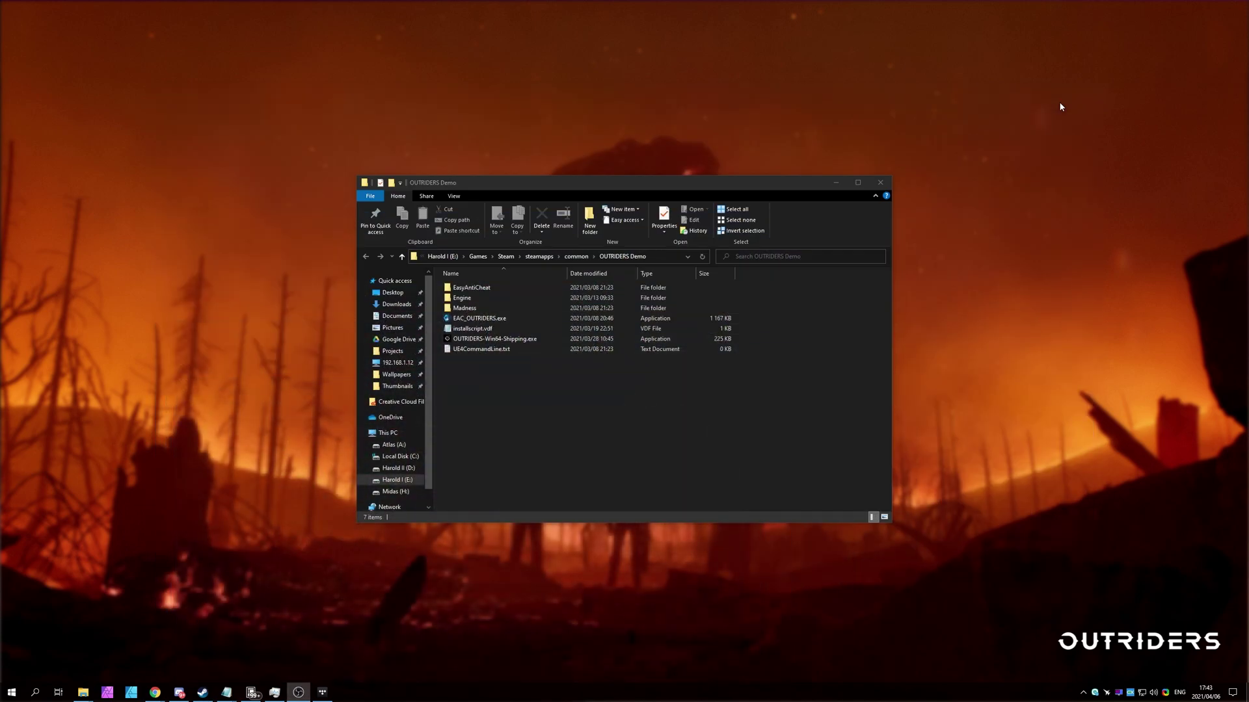
{"action": "left_click", "coordinate": [833, 186]}
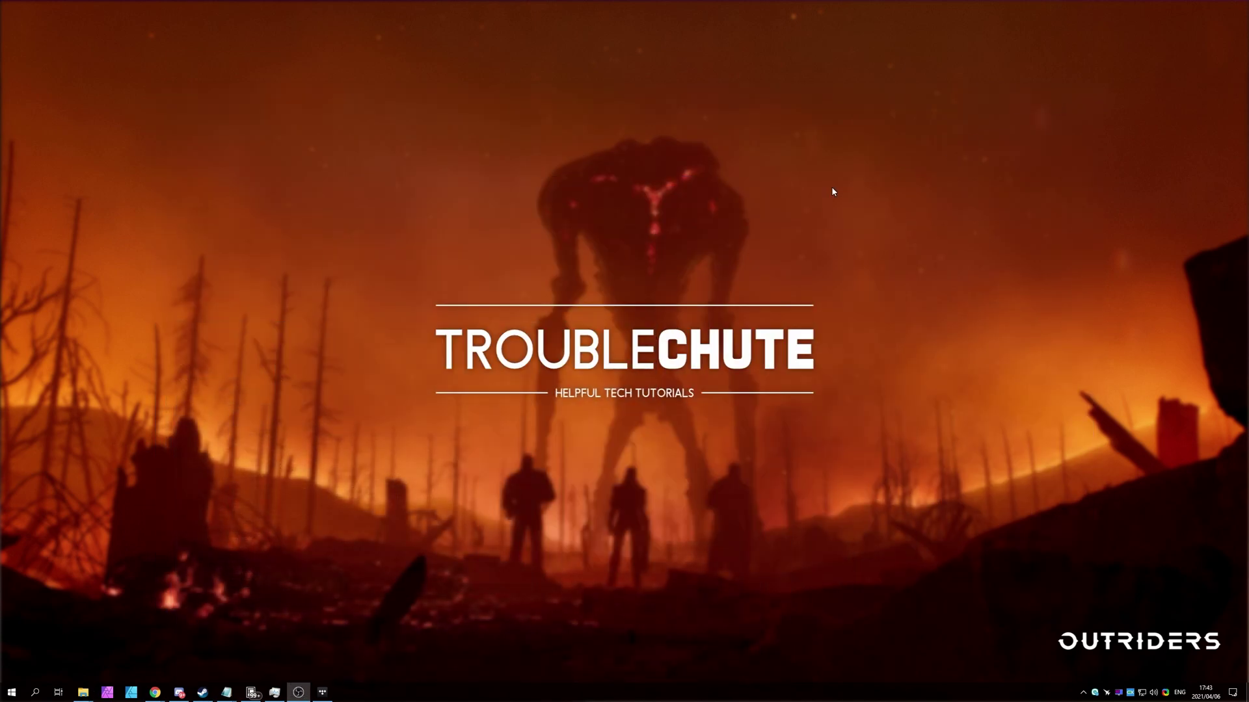